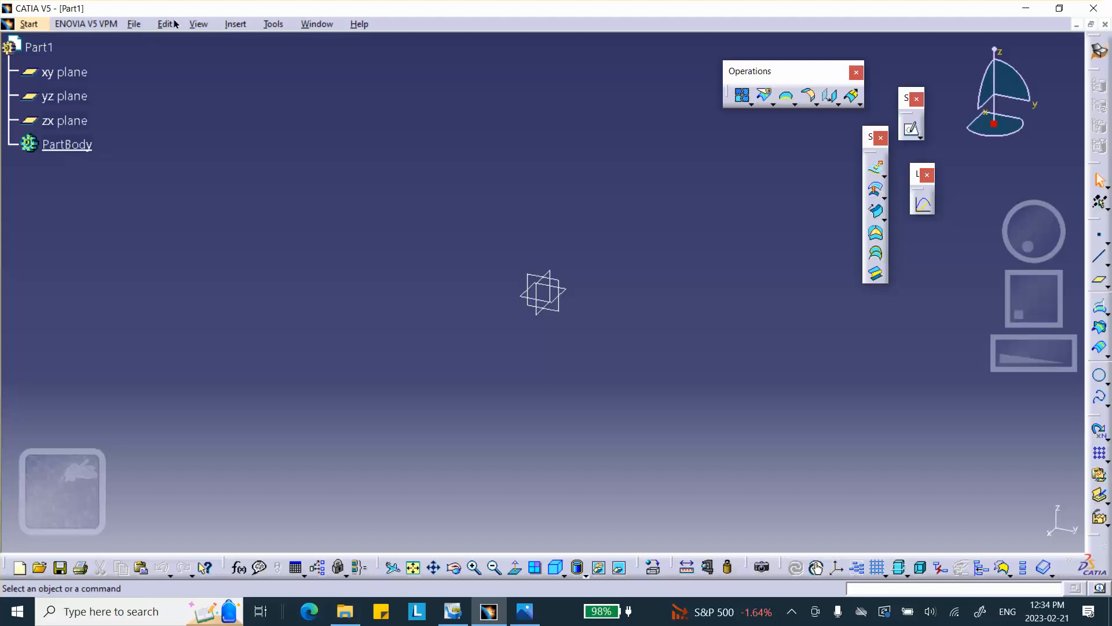
Save the new part into the HW_5_Problem_2 folder using Save Management.
{"action": "left_click", "coordinate": [134, 26]}
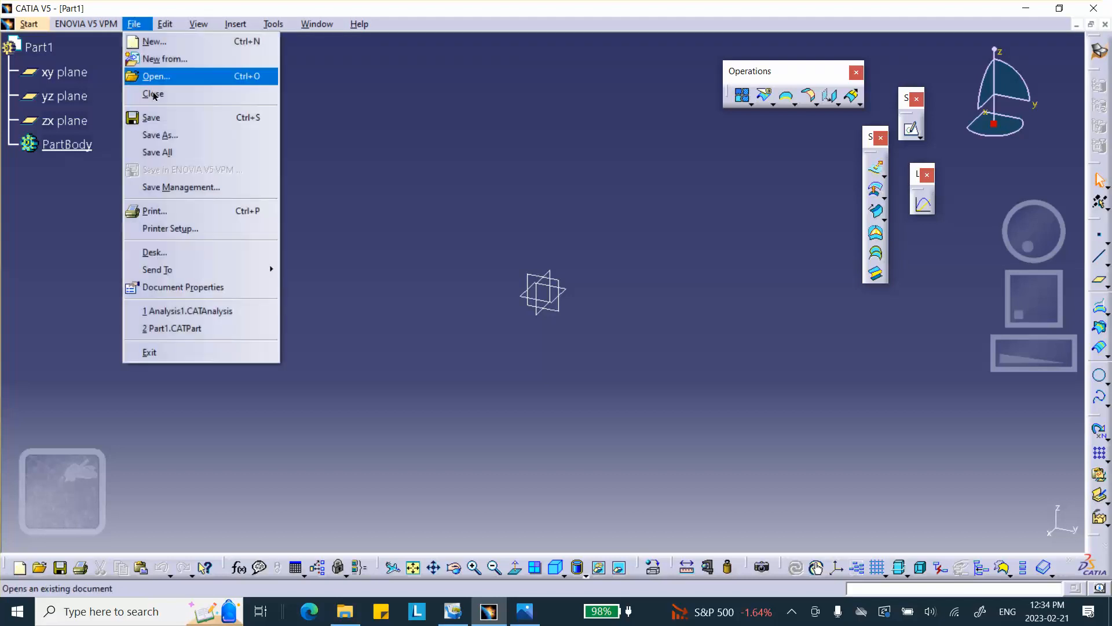
{"action": "left_click", "coordinate": [164, 187]}
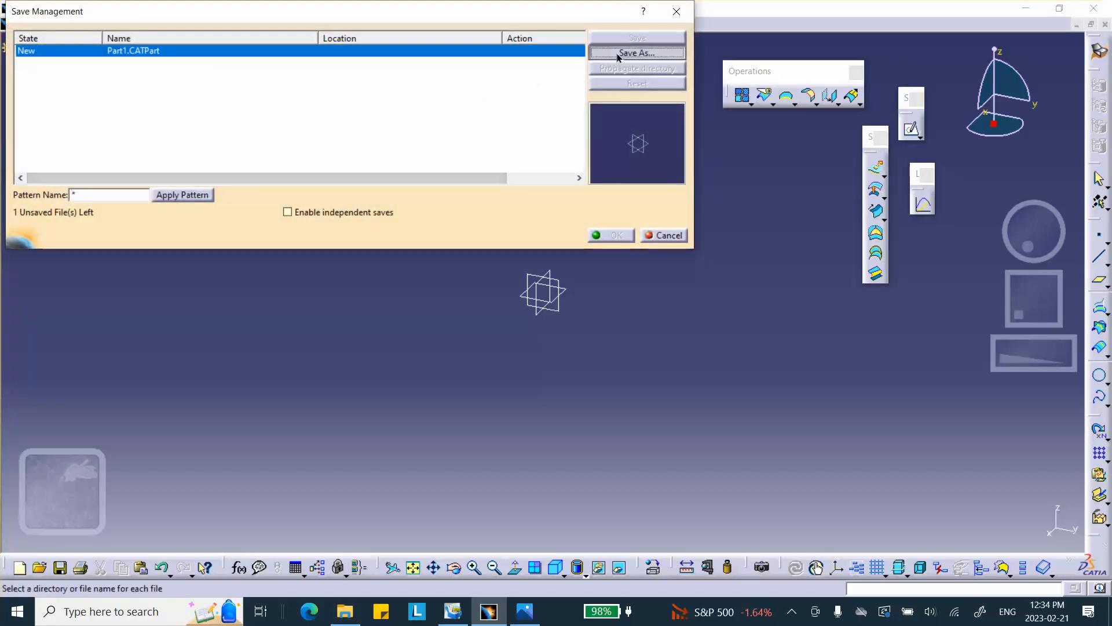
{"action": "left_click", "coordinate": [616, 52]}
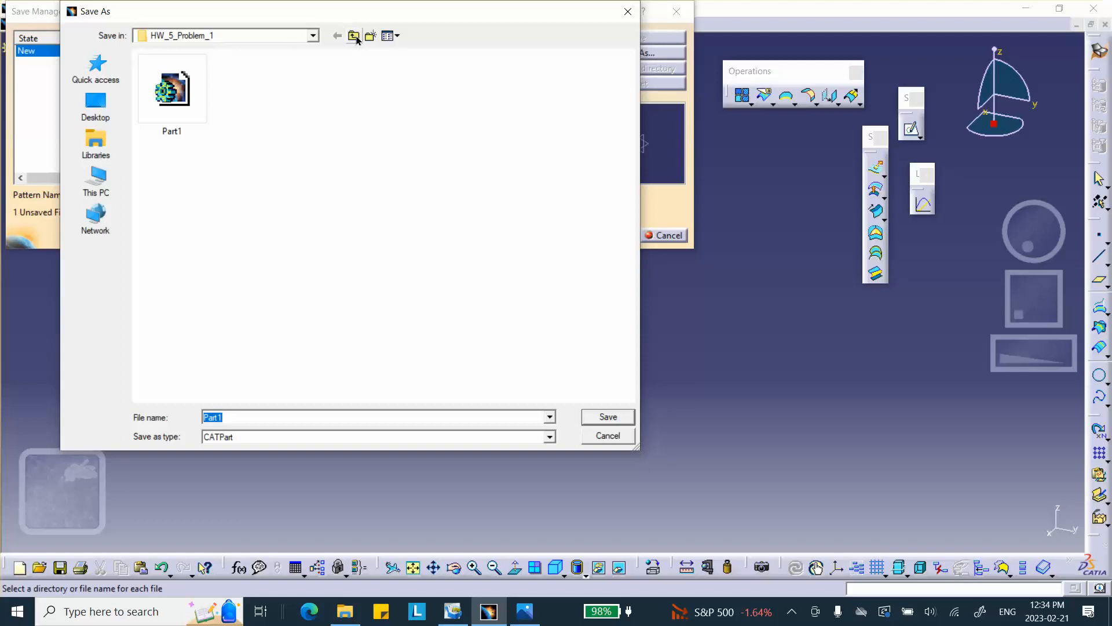
{"action": "left_click", "coordinate": [352, 37]}
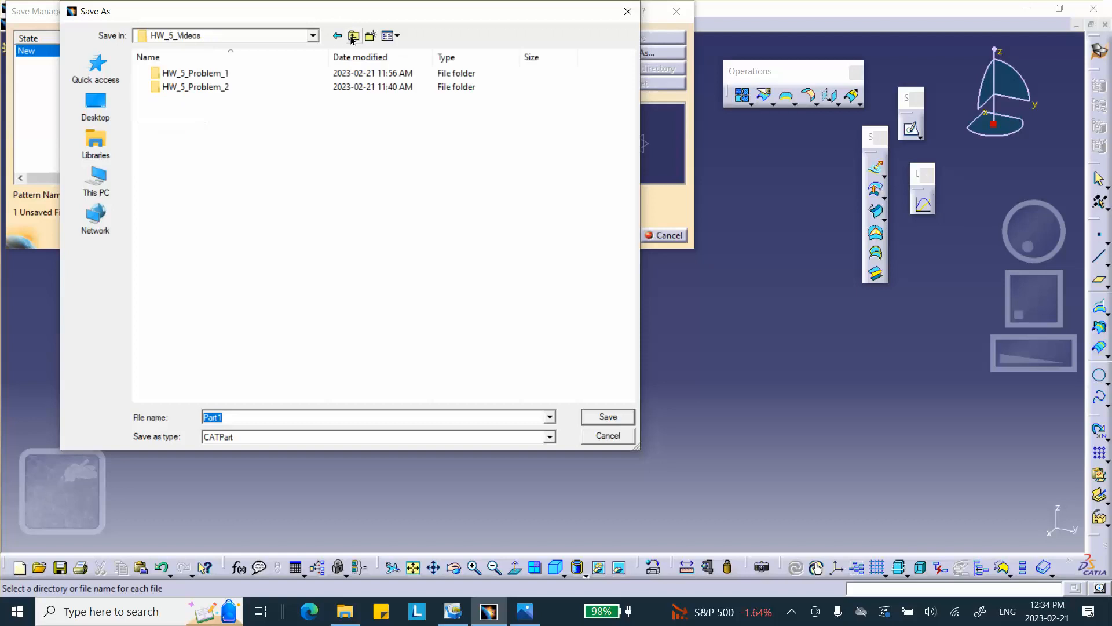
{"action": "double_click", "coordinate": [193, 88]}
{"action": "left_click", "coordinate": [604, 416]}
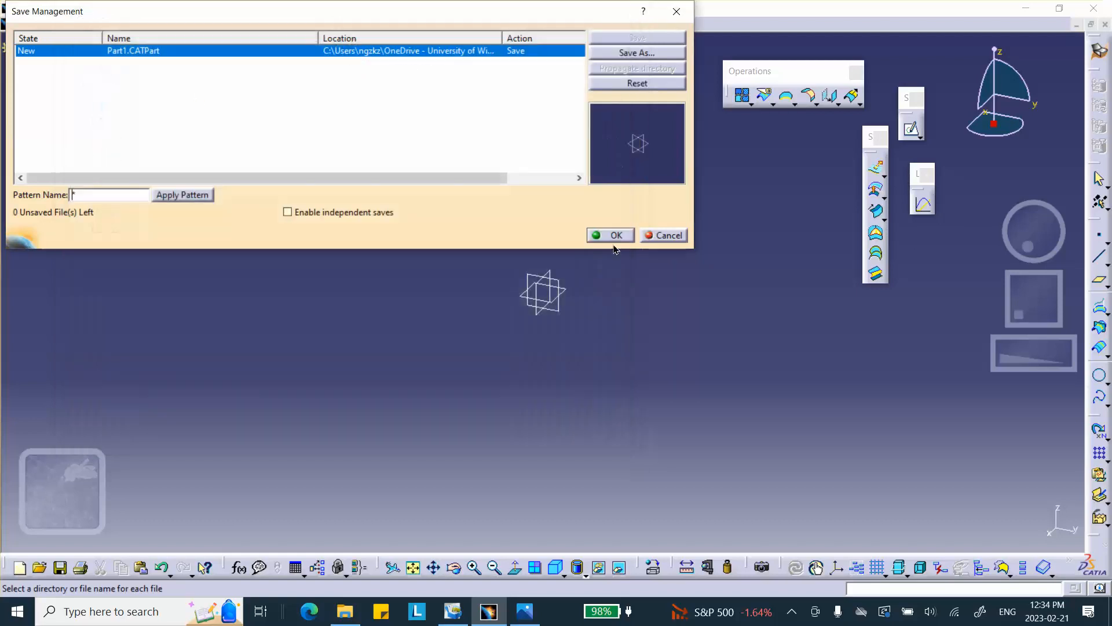
{"action": "left_click", "coordinate": [605, 234]}
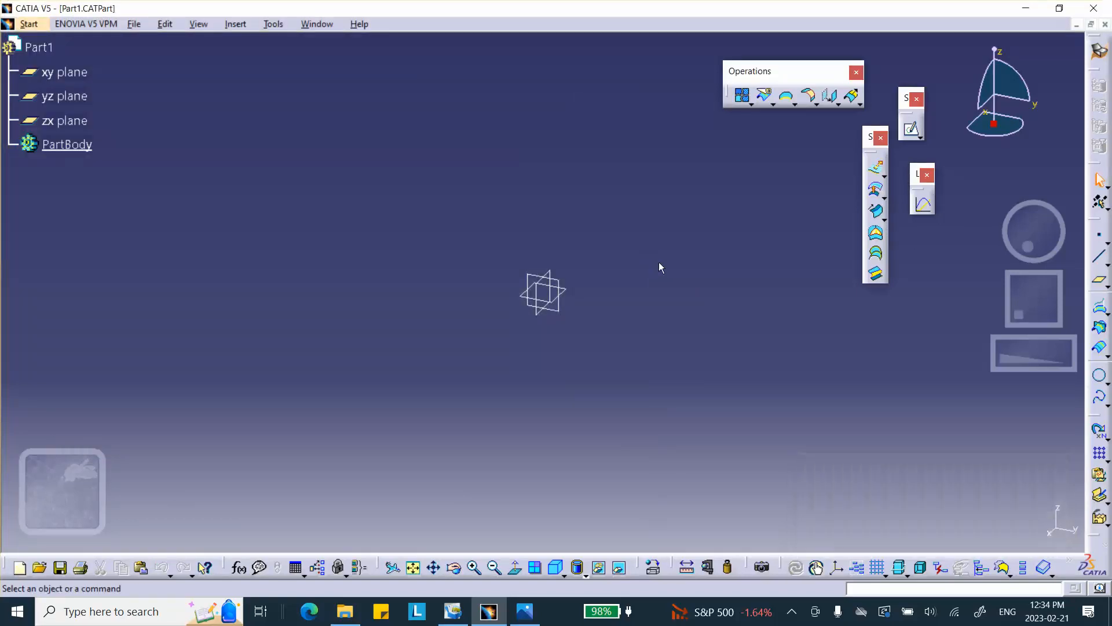
Start a sketch on the xy plane and draw a circle centred at the origin, radius about 4.6 in.
{"action": "left_click", "coordinate": [568, 294]}
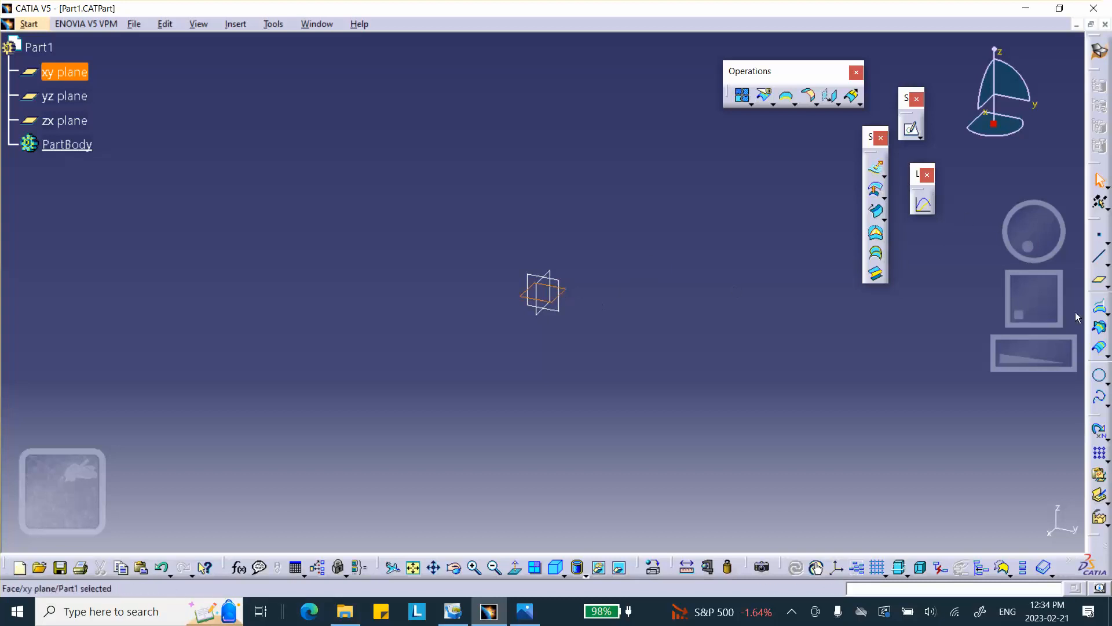
{"action": "left_click", "coordinate": [911, 132]}
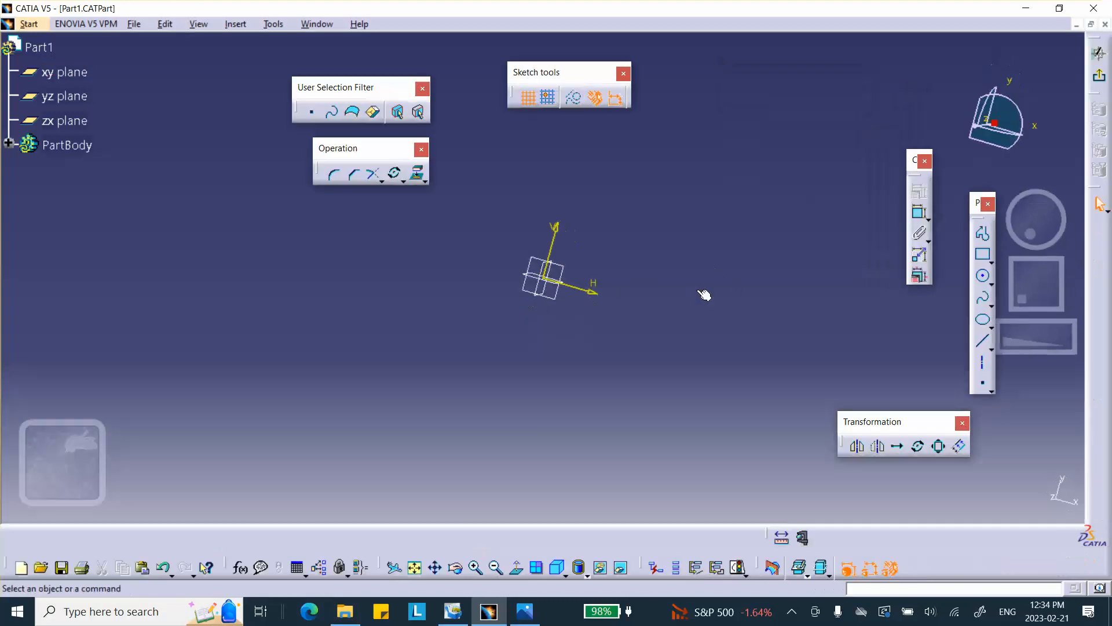
{"action": "left_click", "coordinate": [985, 275]}
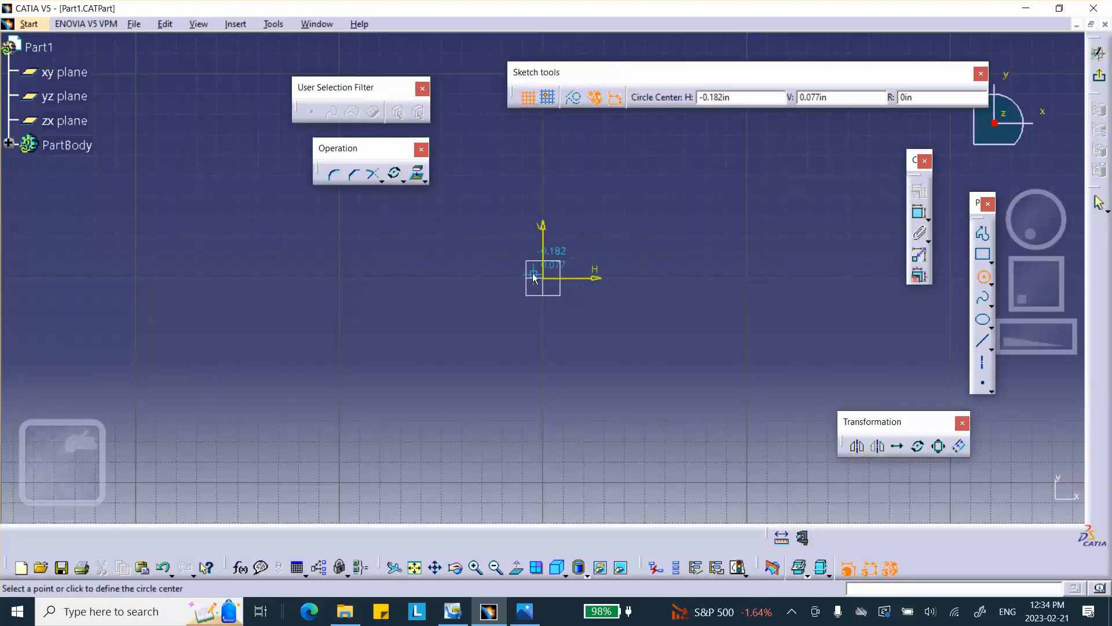
{"action": "left_click", "coordinate": [548, 281]}
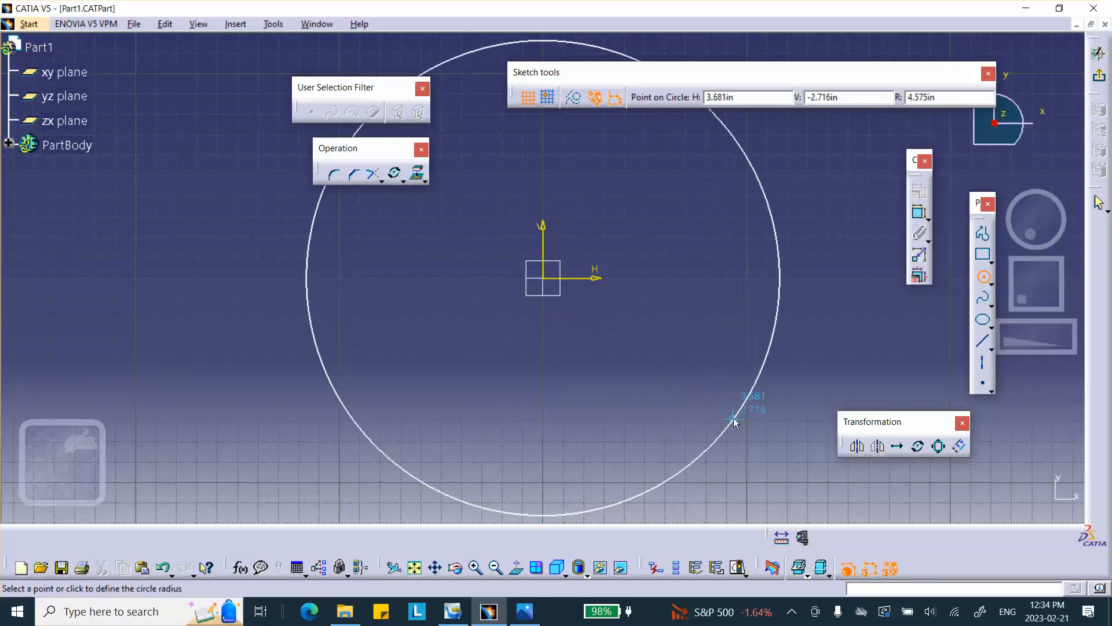
{"action": "left_click", "coordinate": [737, 420]}
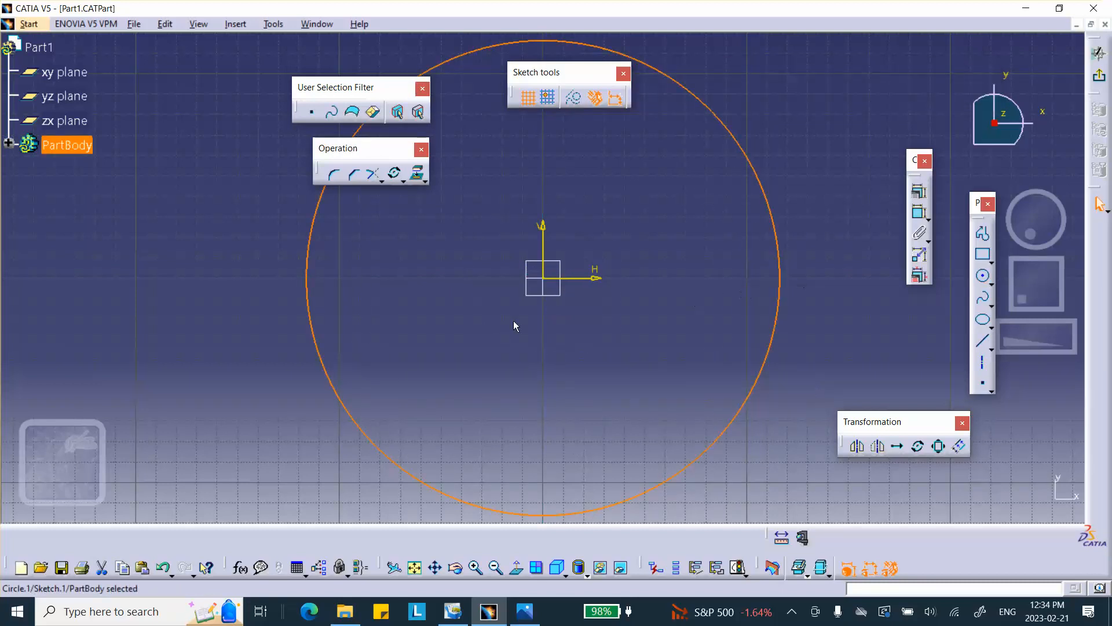
Dimension the large circle's radius and set it to 10.
{"action": "middle_click_drag", "start_coordinate": [609, 275], "coordinate": [592, 307]}
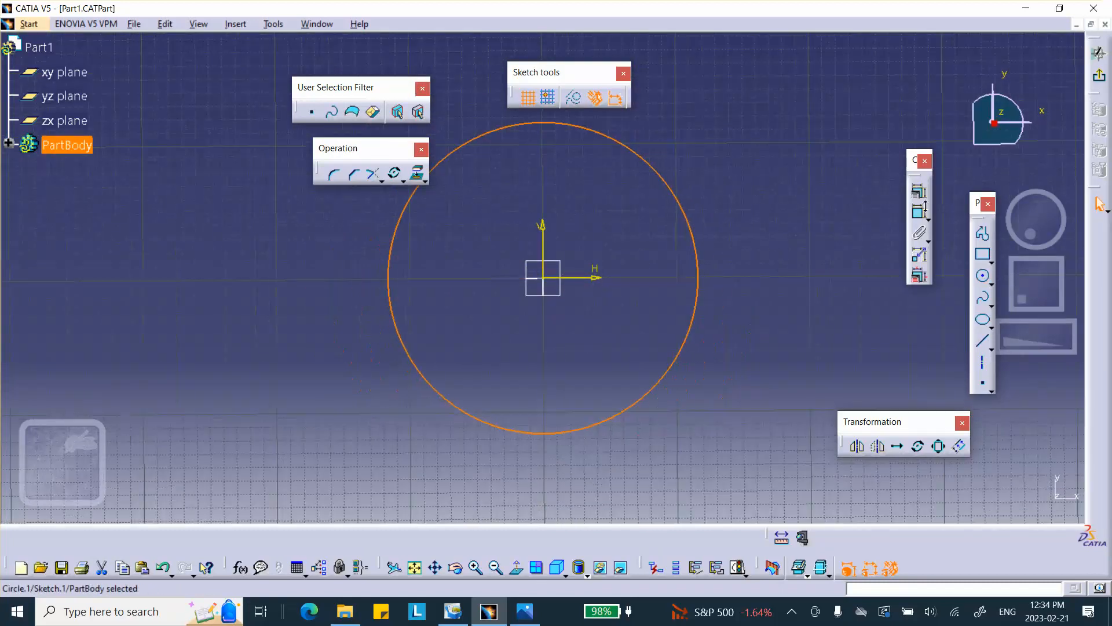
{"action": "left_click", "coordinate": [692, 226]}
{"action": "left_click", "coordinate": [920, 211]}
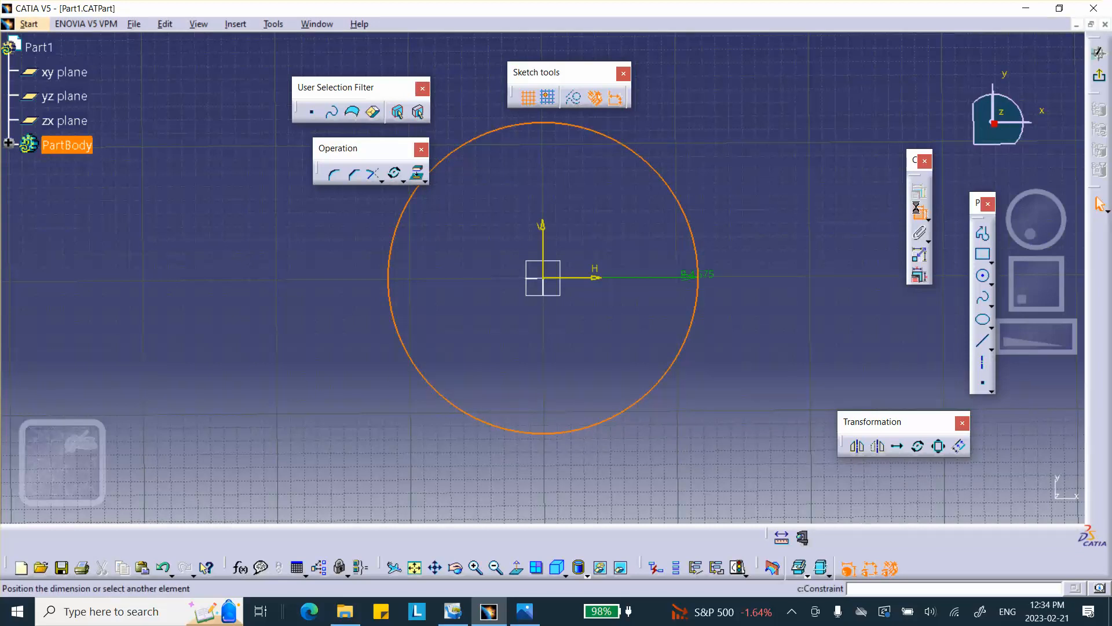
{"action": "double_click", "coordinate": [786, 183]}
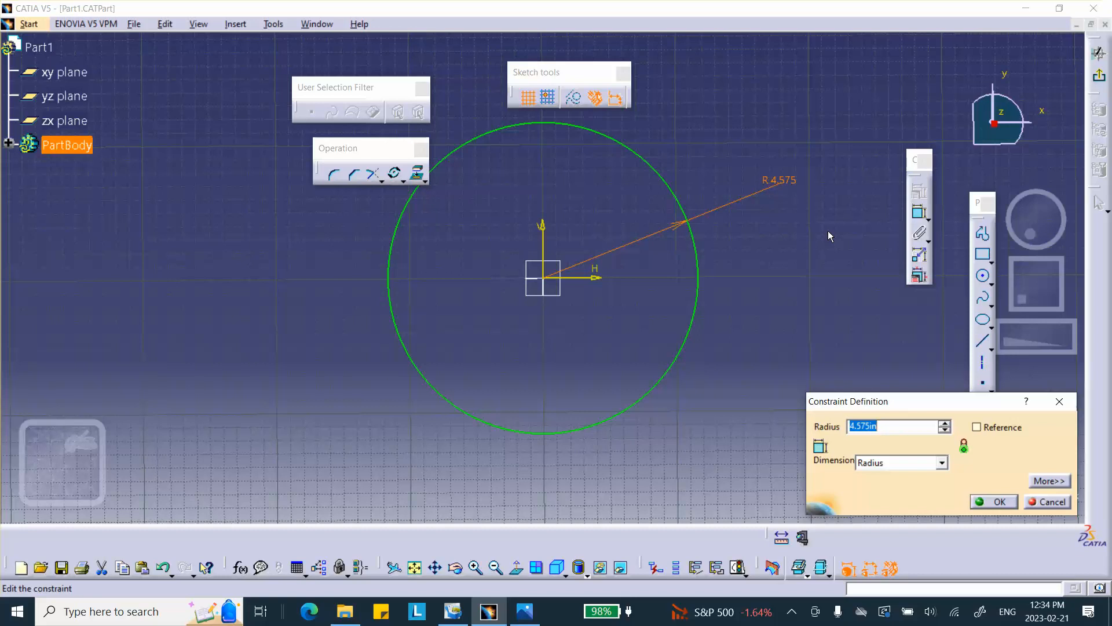
{"action": "type", "text": "10"}
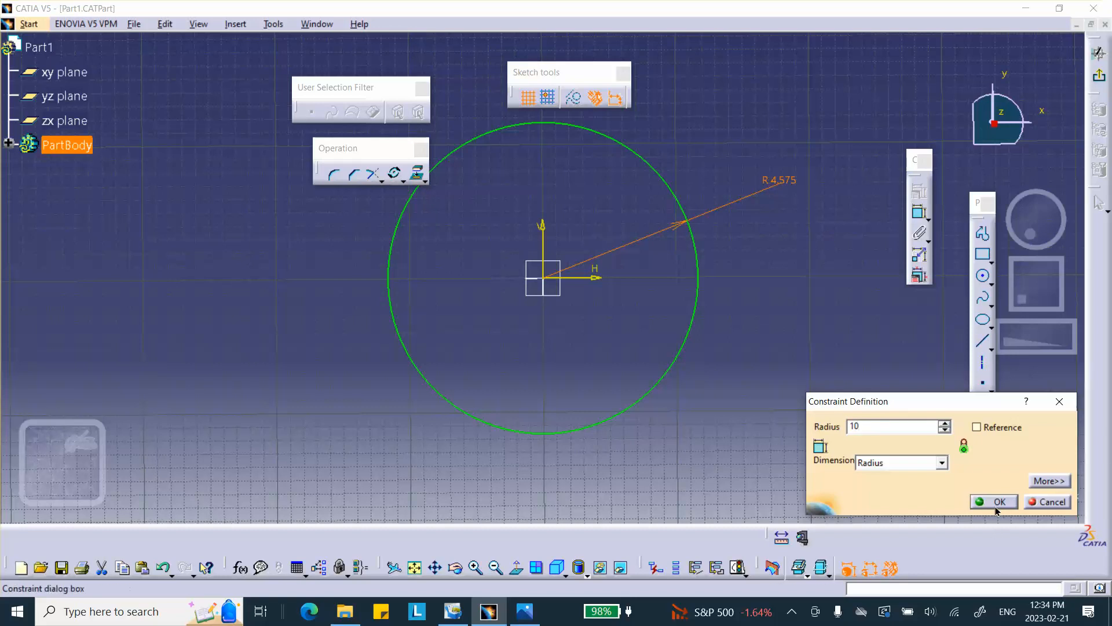
{"action": "left_click", "coordinate": [997, 503]}
Draw a small circle centred on the vertical axis above the origin, radius about 1.6 in.
{"action": "middle_click_drag", "start_coordinate": [836, 268], "coordinate": [804, 375]}
{"action": "left_click", "coordinate": [516, 568]}
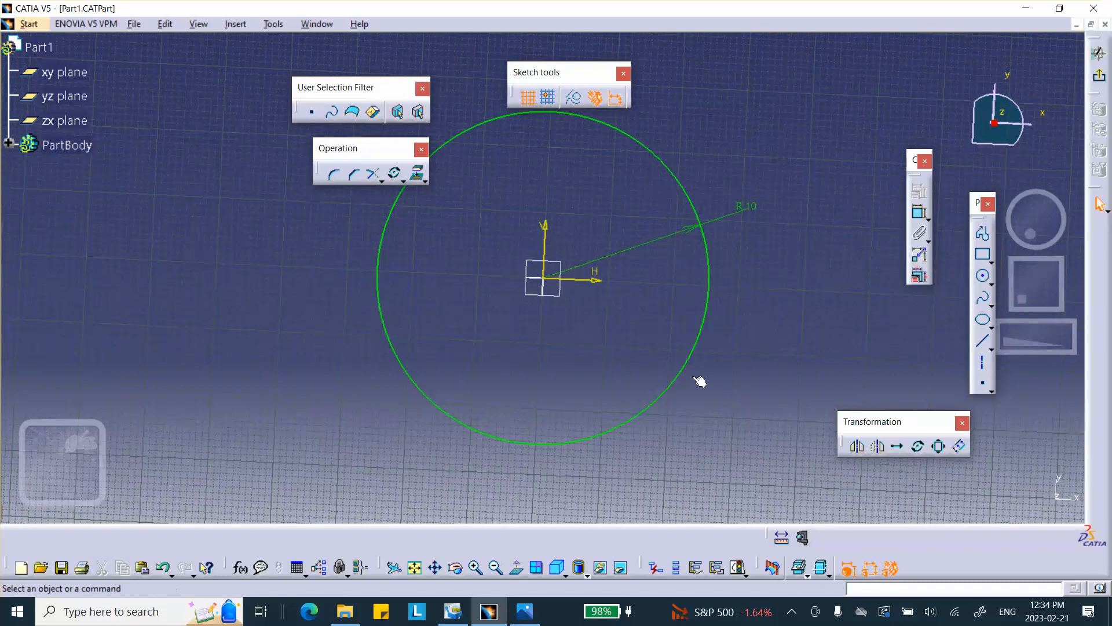
{"action": "middle_click_drag", "start_coordinate": [779, 255], "coordinate": [775, 322]}
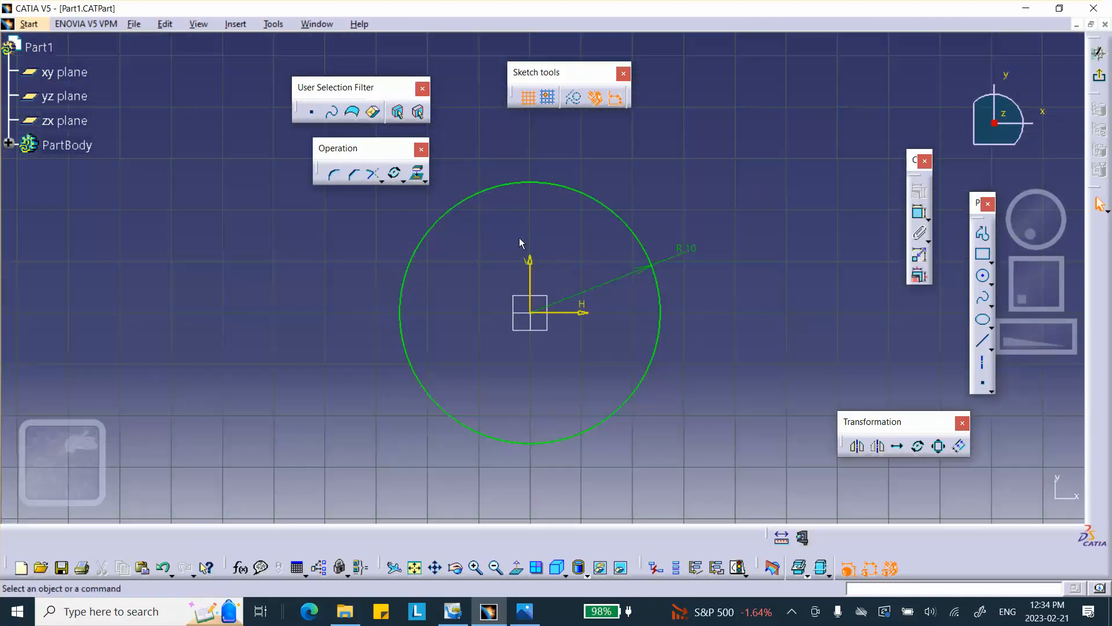
{"action": "left_click", "coordinate": [982, 276]}
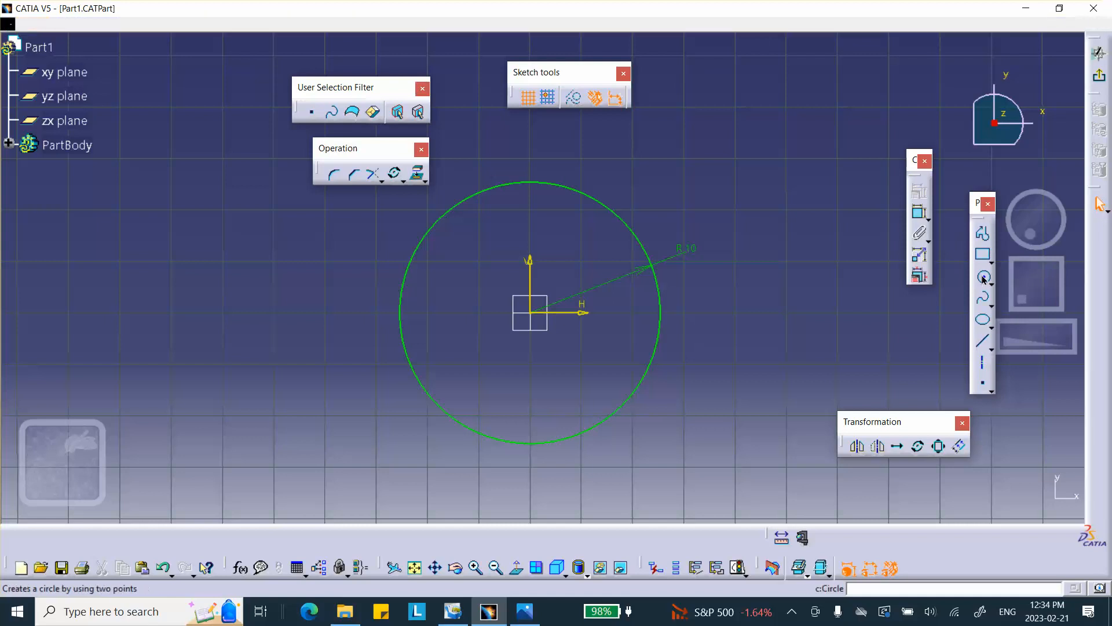
{"action": "left_click", "coordinate": [530, 238]}
{"action": "left_click", "coordinate": [550, 256]}
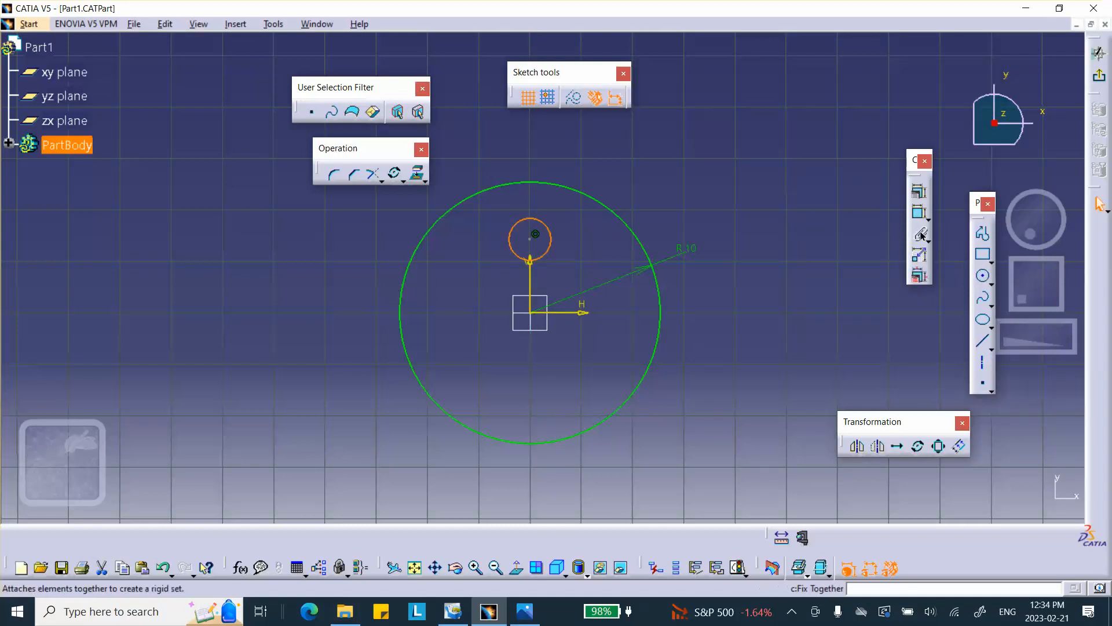
Dimension the small circle's radius and set it to 1.
{"action": "left_click", "coordinate": [920, 212]}
{"action": "left_click", "coordinate": [603, 172]}
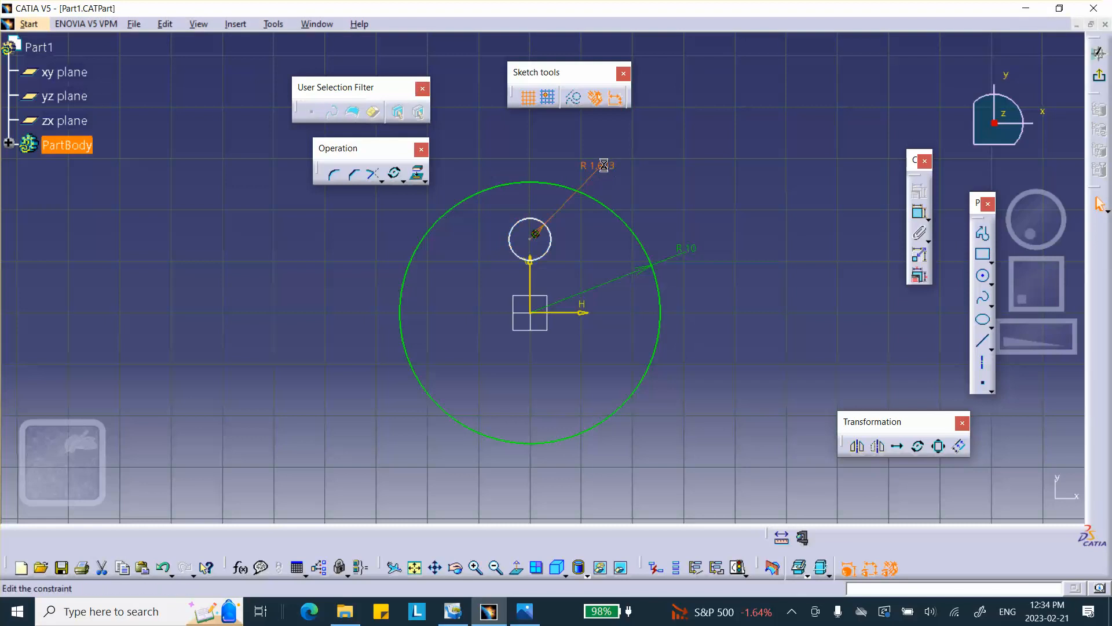
{"action": "double_click", "coordinate": [600, 166]}
{"action": "type", "text": "1"}
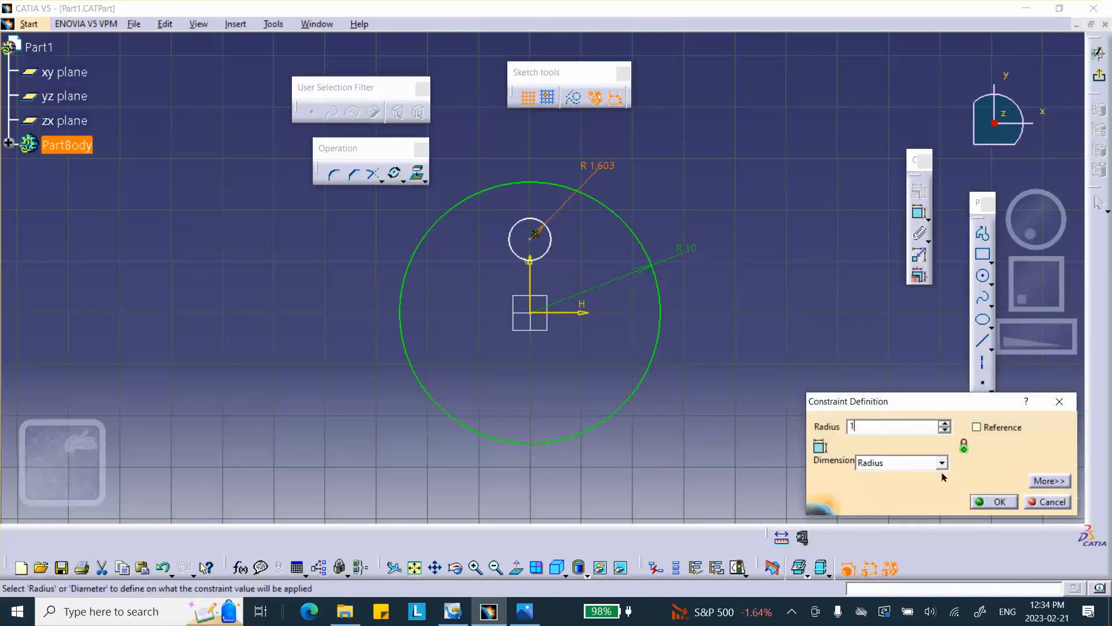
{"action": "left_click", "coordinate": [982, 502]}
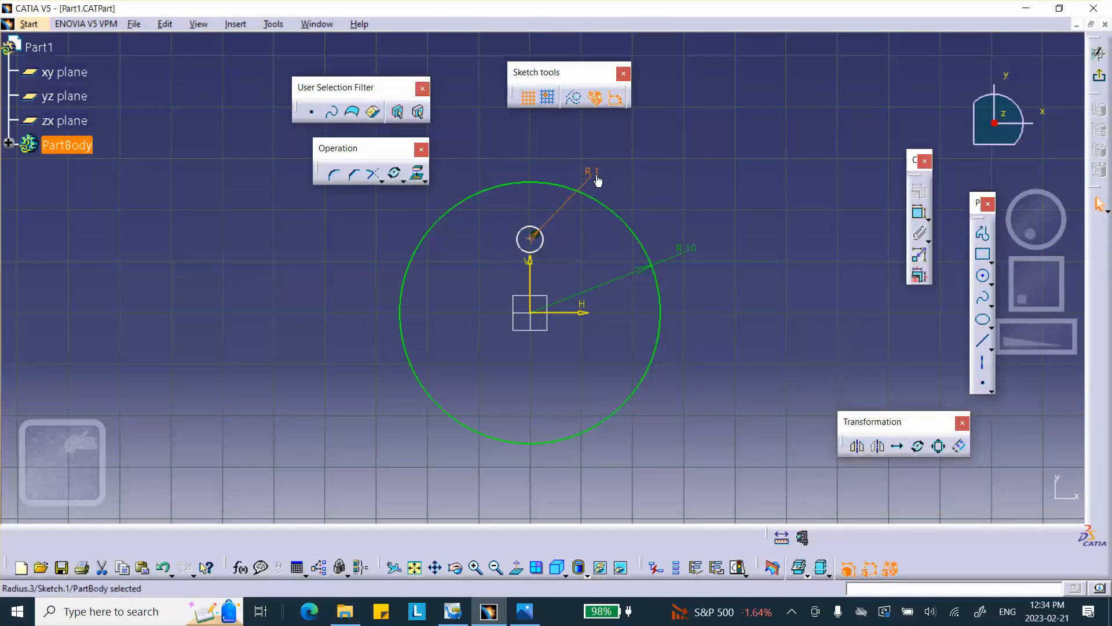
Try rotating three duplicates of the small circle about the origin, then undo the rotation.
{"action": "left_click", "coordinate": [747, 202]}
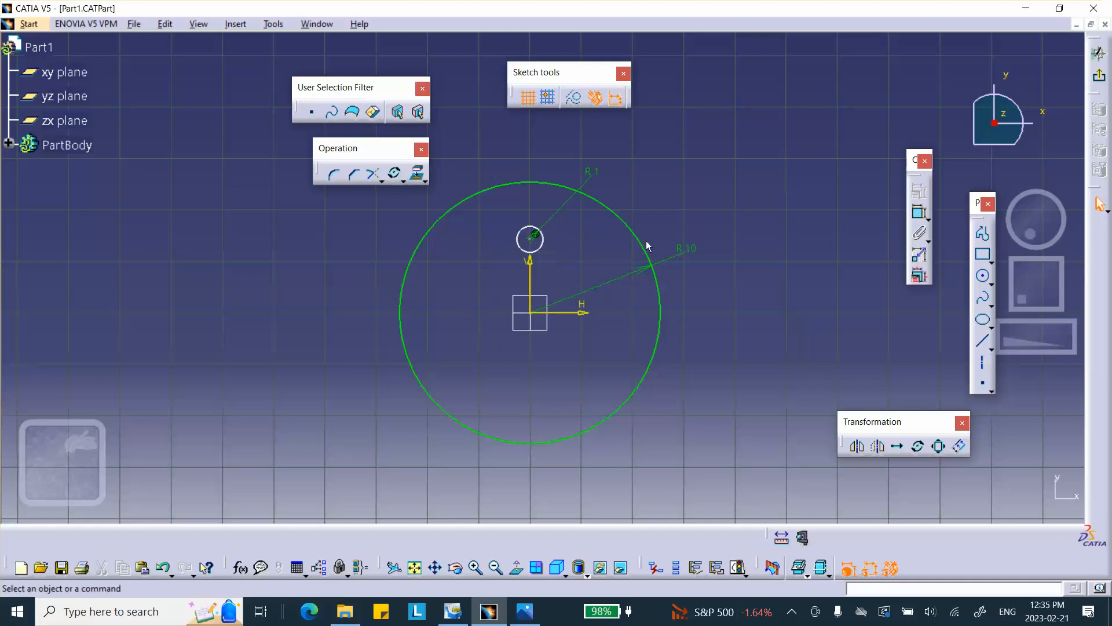
{"action": "left_click", "coordinate": [920, 447]}
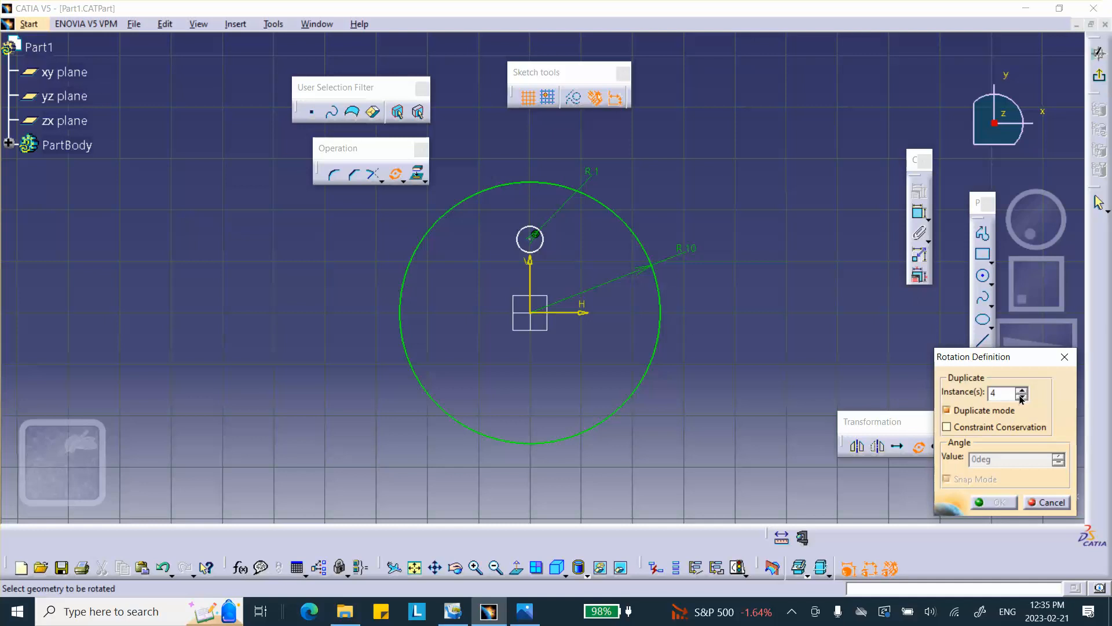
{"action": "left_click", "coordinate": [1021, 396]}
{"action": "left_click", "coordinate": [543, 253]}
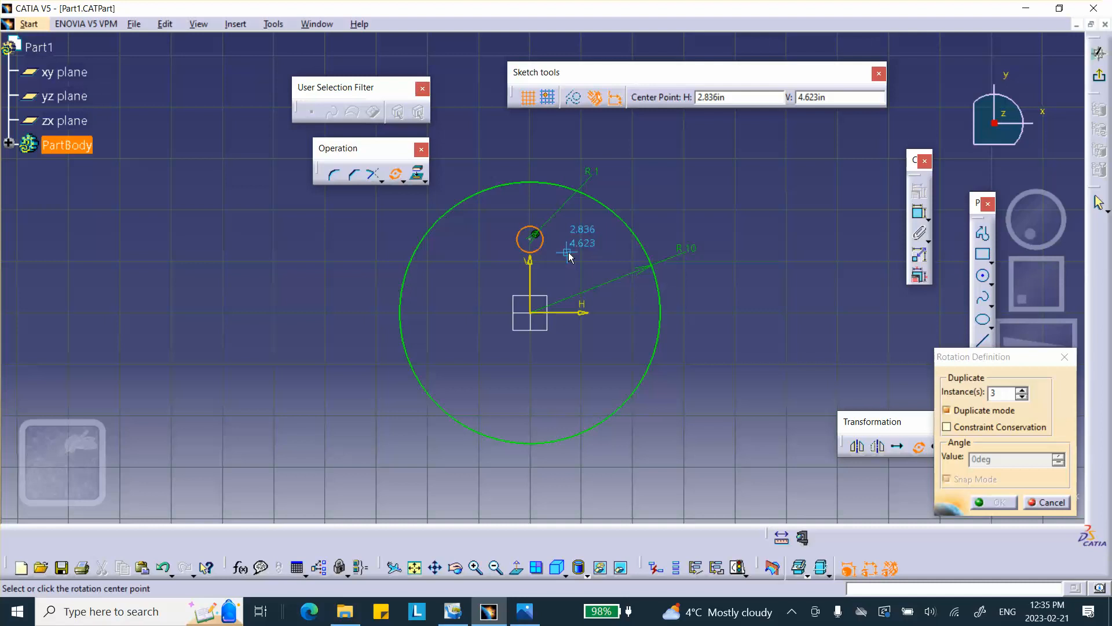
{"action": "left_click", "coordinate": [532, 313]}
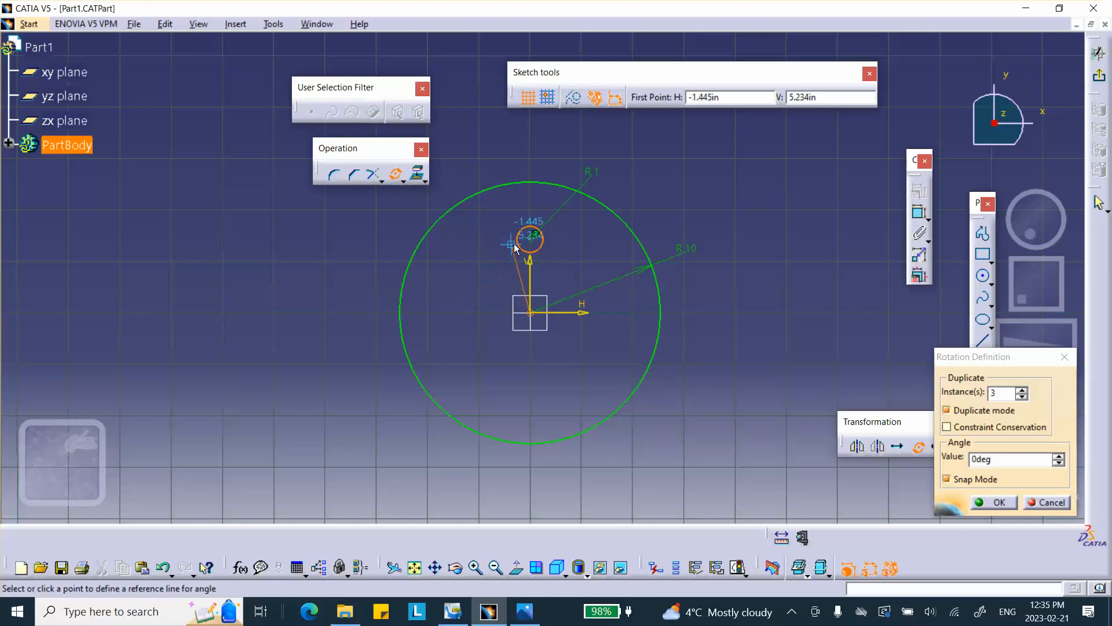
{"action": "left_click", "coordinate": [473, 280]}
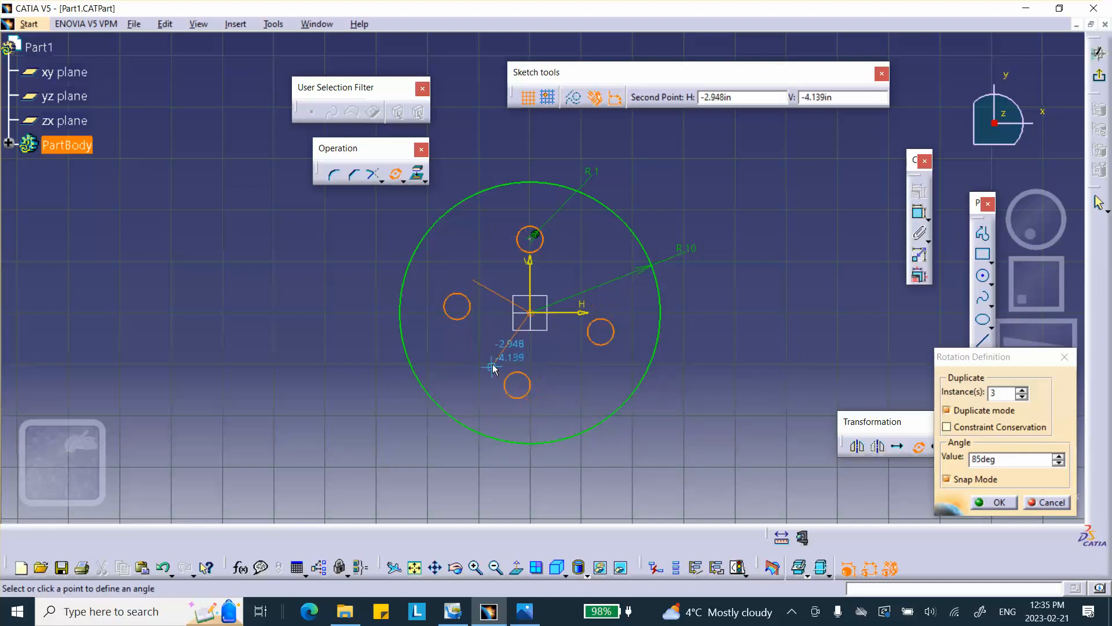
{"action": "left_click", "coordinate": [508, 356]}
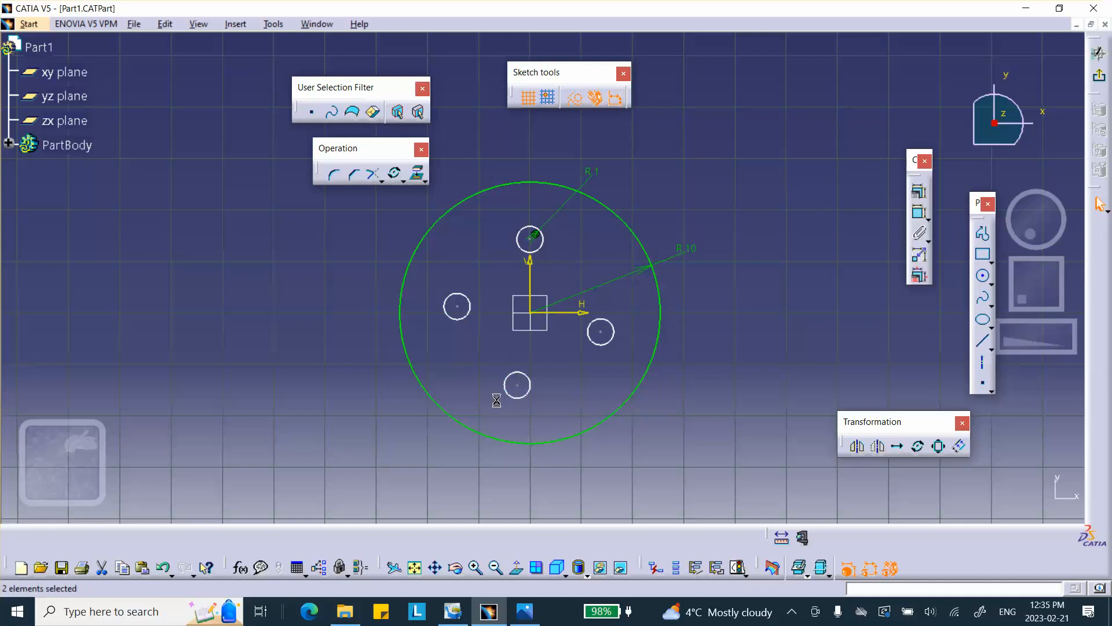
{"action": "key", "text": "ctrl+z"}
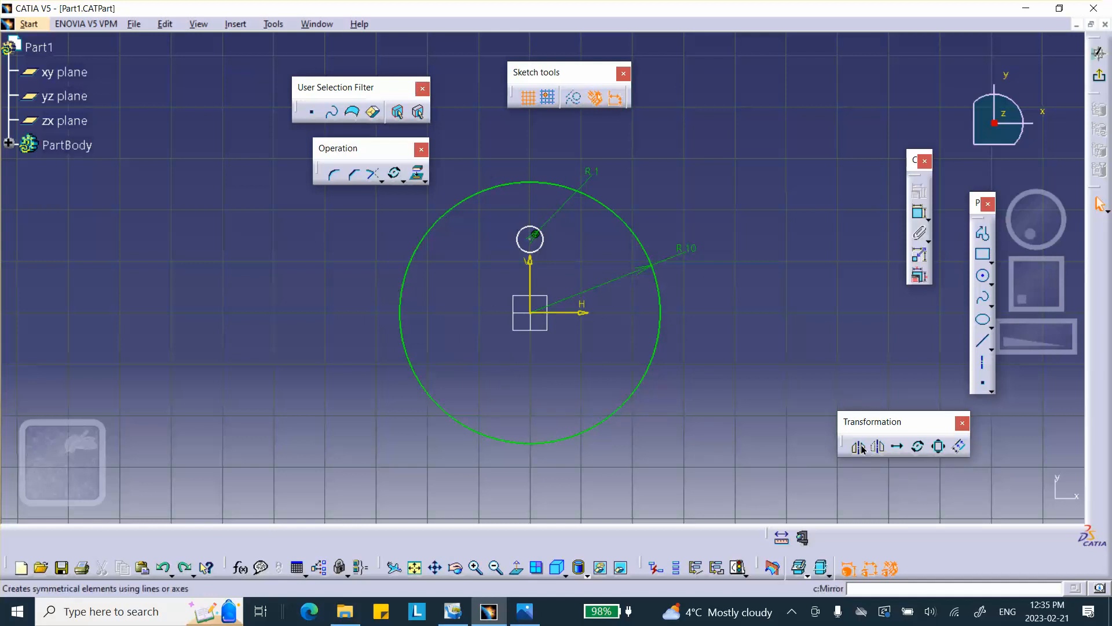
Rotate the small circle about the origin into three duplicate copies spaced a quarter turn apart.
{"action": "left_click", "coordinate": [917, 448]}
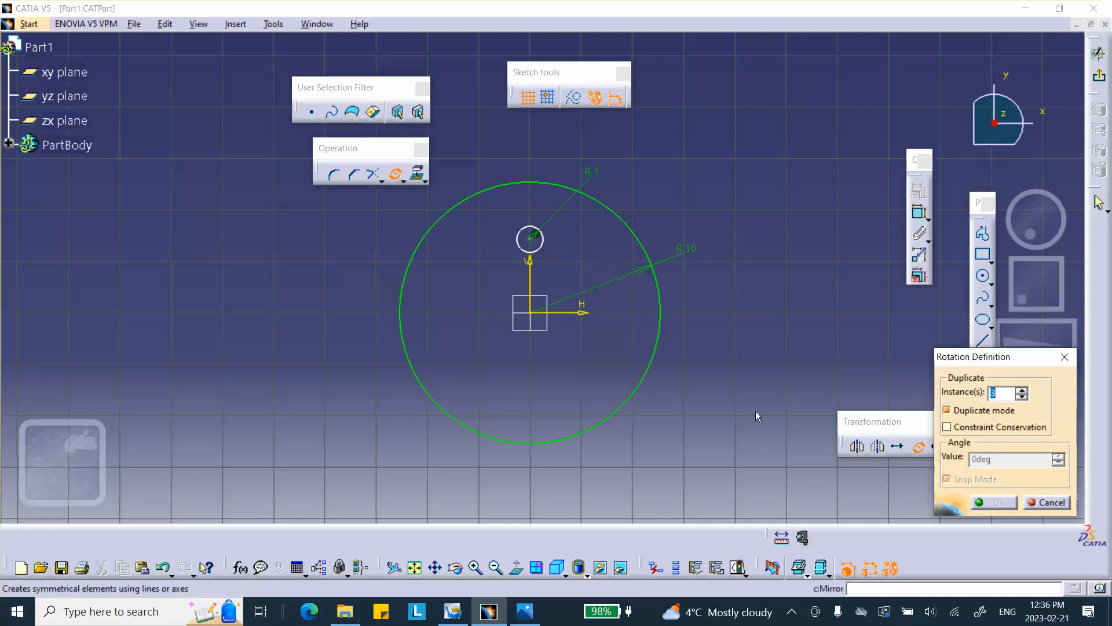
{"action": "left_click", "coordinate": [542, 250]}
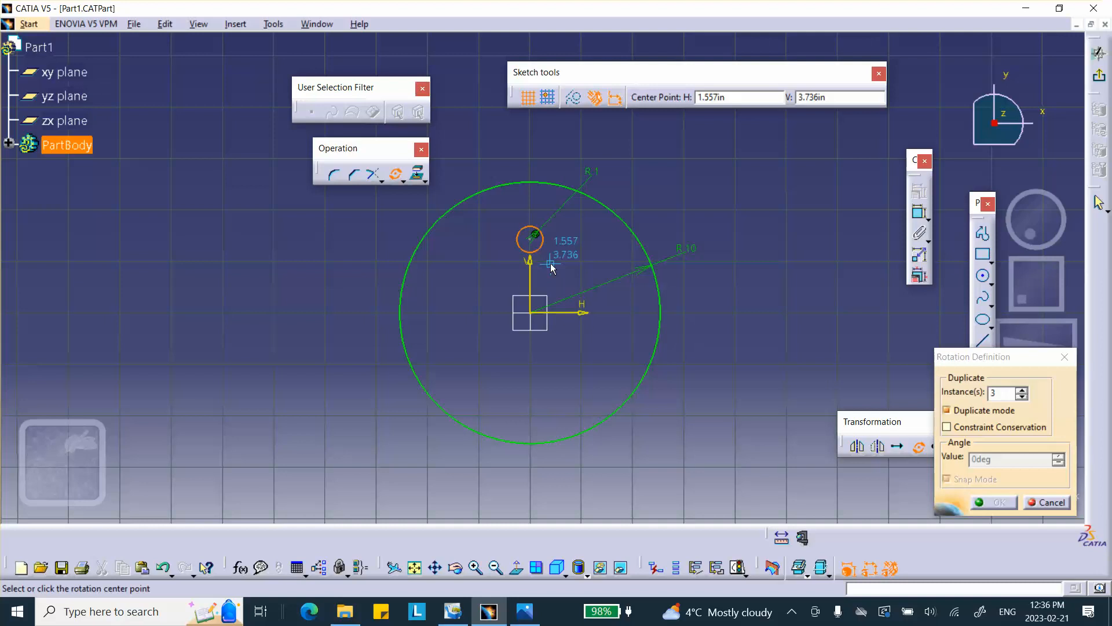
{"action": "left_click", "coordinate": [536, 317]}
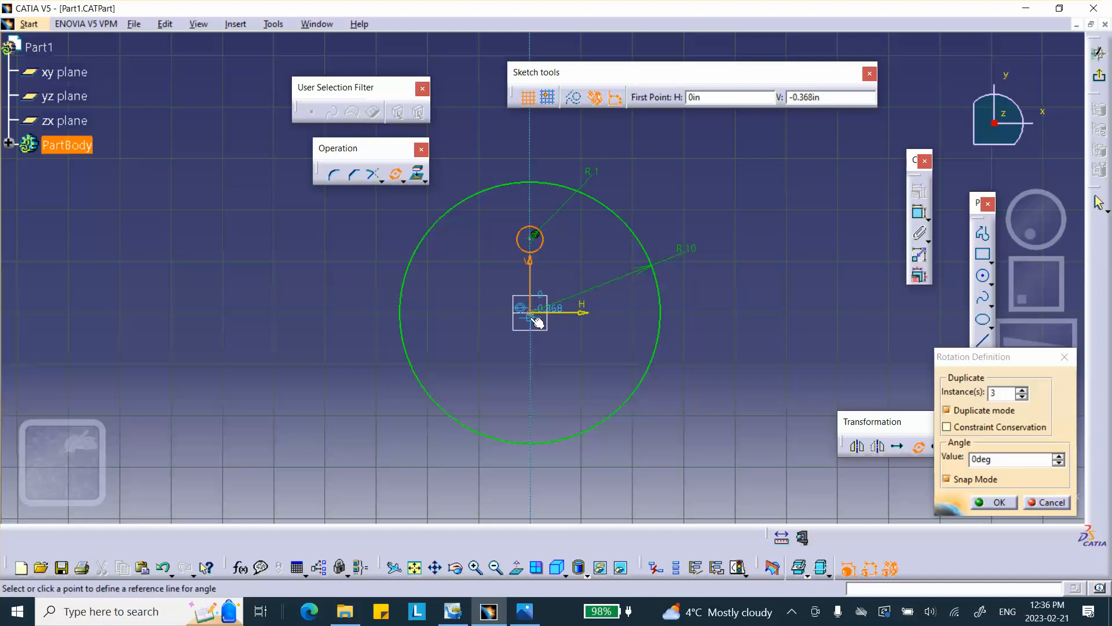
{"action": "left_click", "coordinate": [479, 316]}
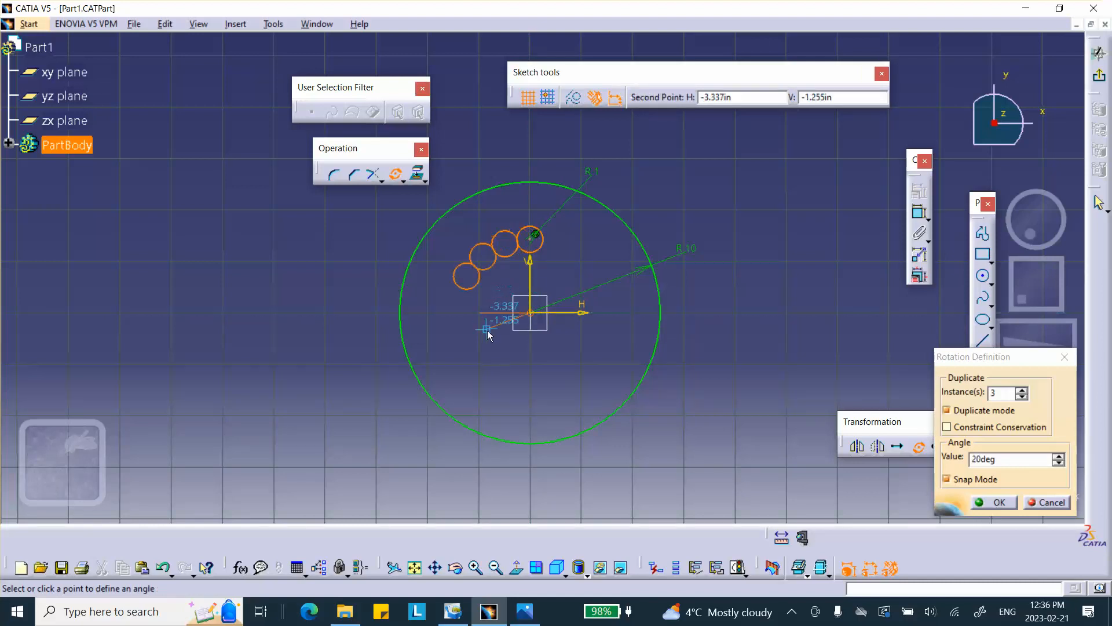
{"action": "left_click", "coordinate": [534, 345]}
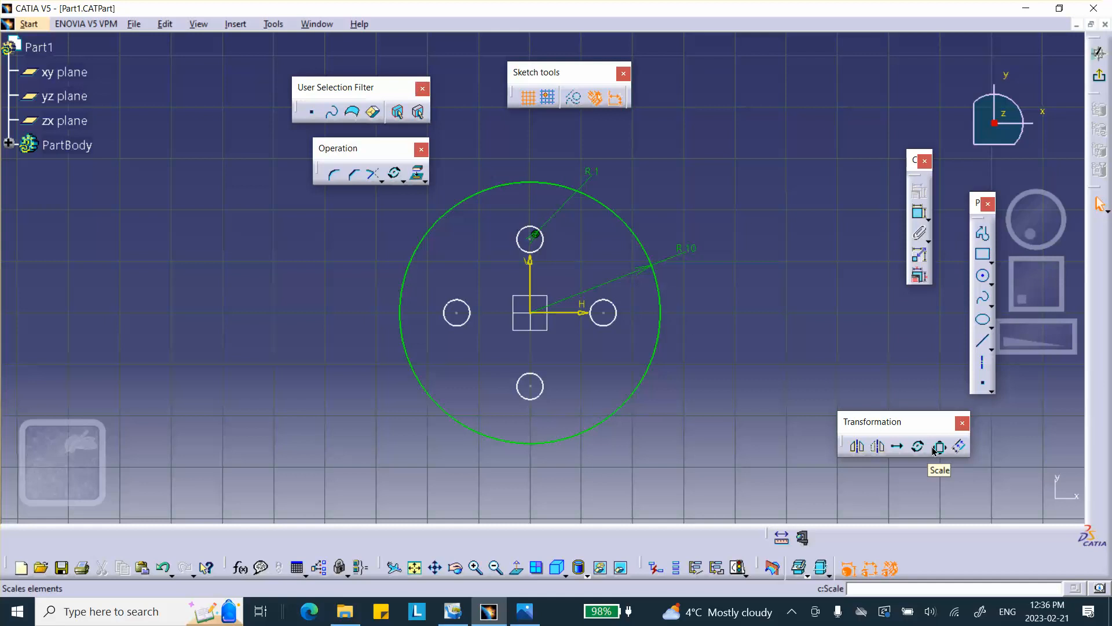
Exit the sketch and create a fill surface bounded by the sketch's closed contour.
{"action": "left_click", "coordinate": [1099, 75]}
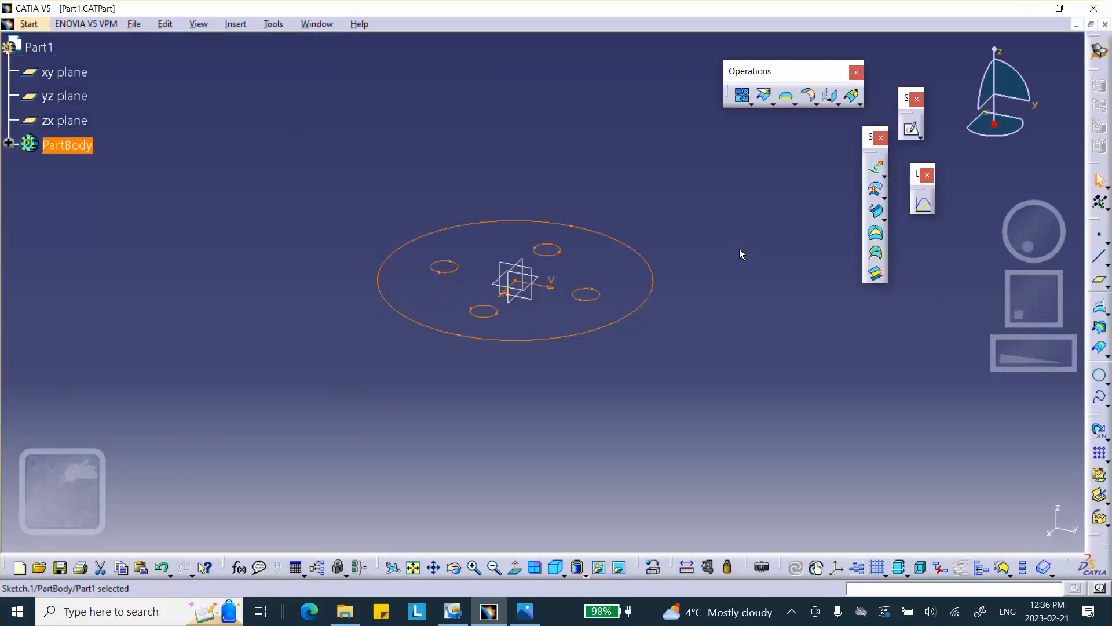
{"action": "mouse_move", "coordinate": [724, 229]}
{"action": "middle_mouse_down"}
{"action": "mouse_move", "coordinate": [707, 261]}
{"action": "mouse_move", "coordinate": [693, 216]}
{"action": "mouse_move", "coordinate": [753, 135]}
{"action": "middle_mouse_up"}
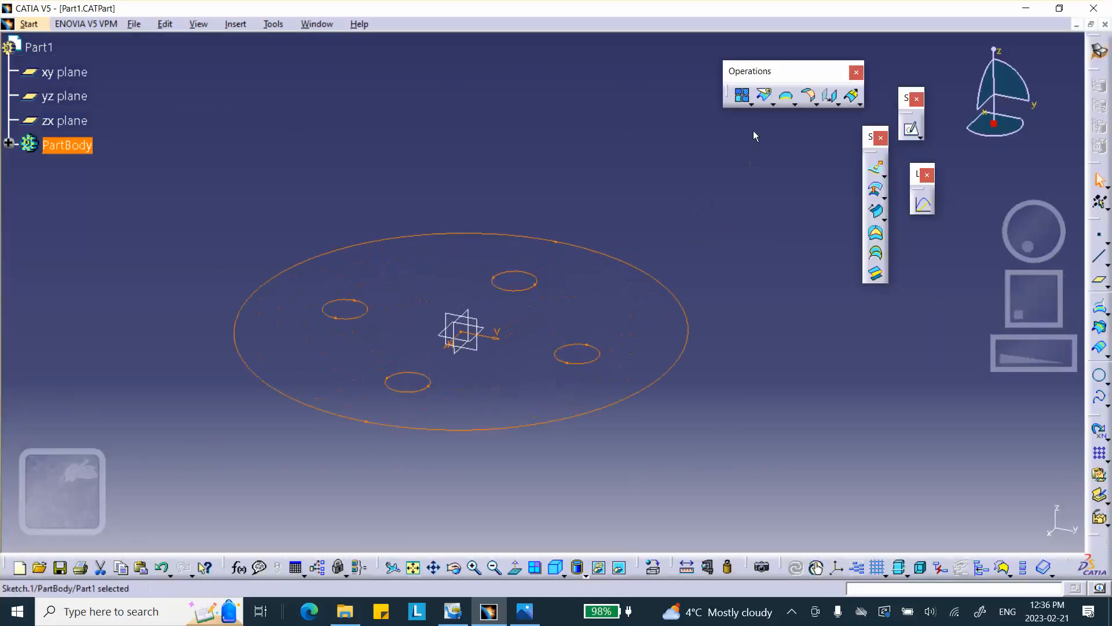
{"action": "left_click", "coordinate": [877, 238]}
{"action": "left_click", "coordinate": [683, 342]}
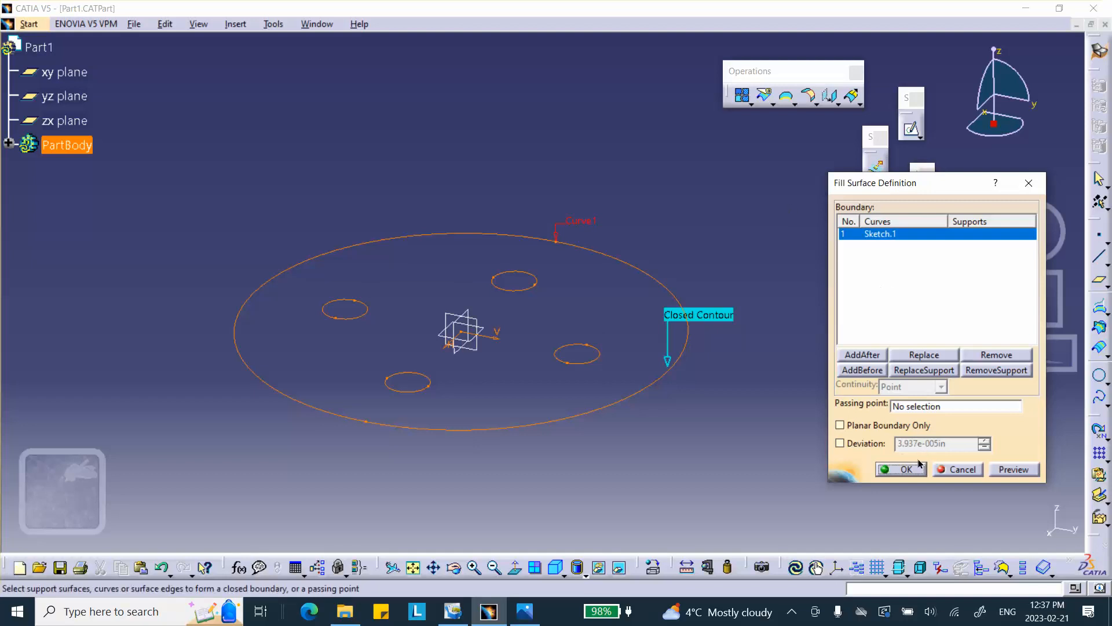
{"action": "left_click", "coordinate": [902, 469]}
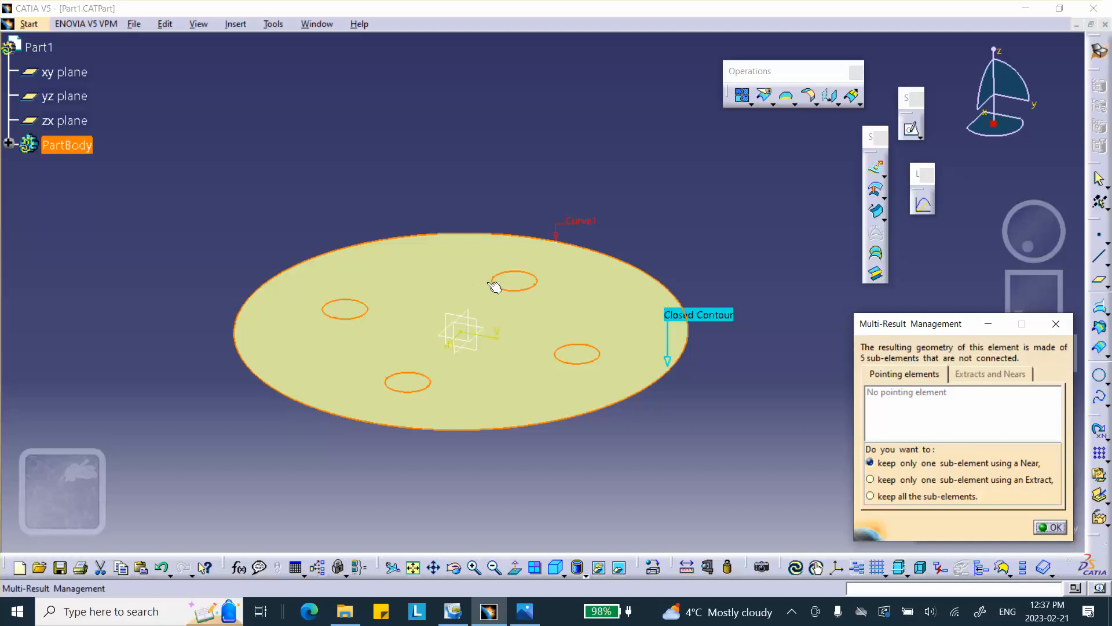
{"action": "left_click", "coordinate": [1056, 527]}
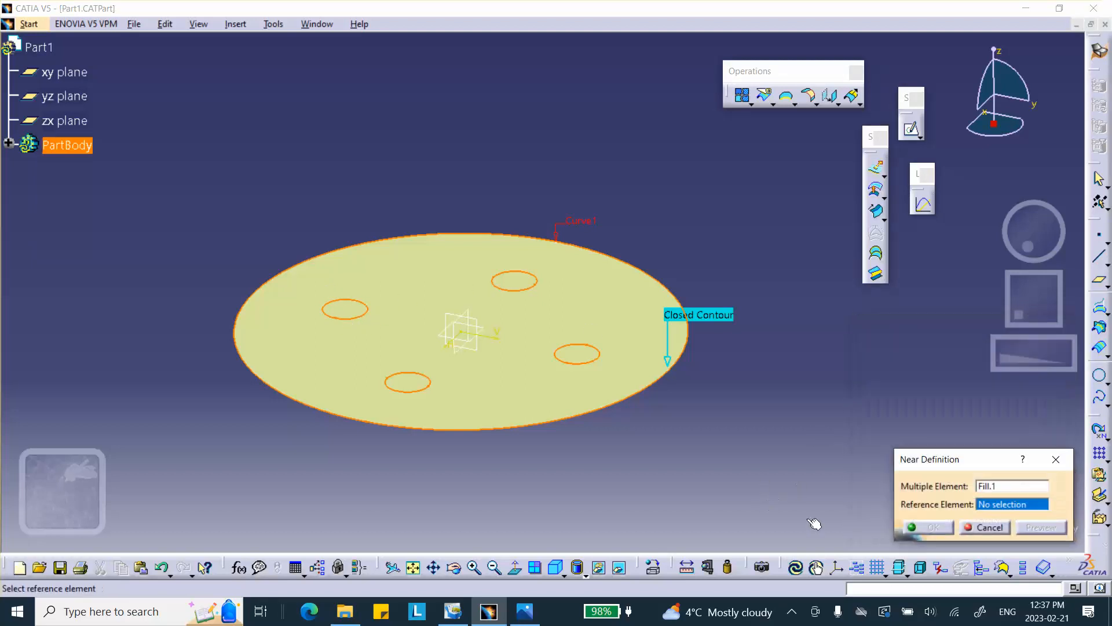
{"action": "left_click", "coordinate": [987, 527]}
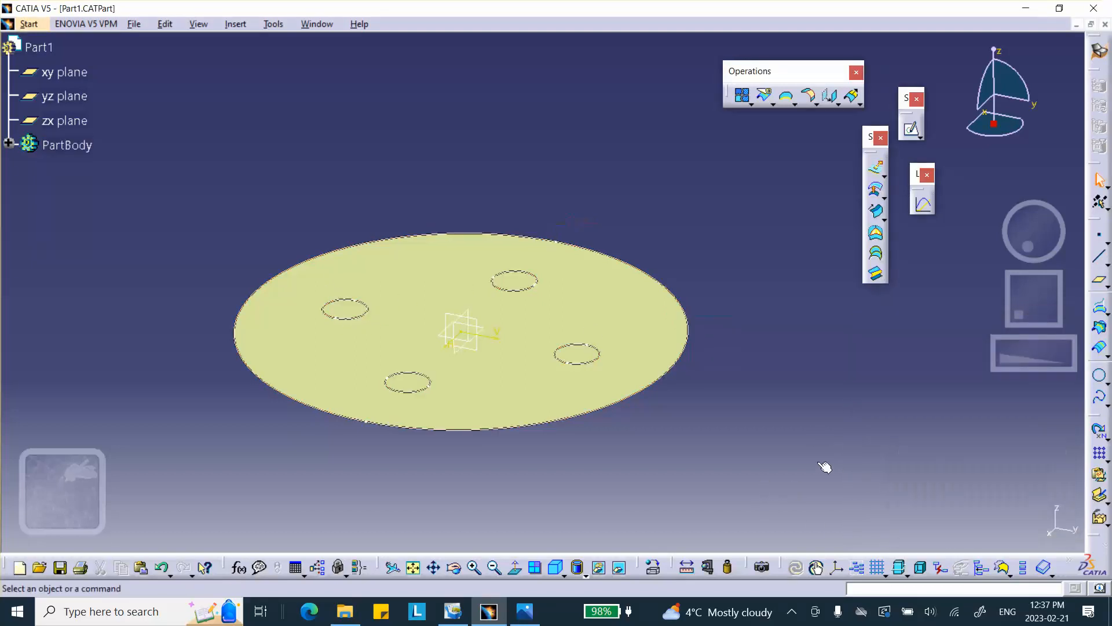
Try to split the fill surface using the whole sketch as the cutting element.
{"action": "left_click", "coordinate": [767, 96]}
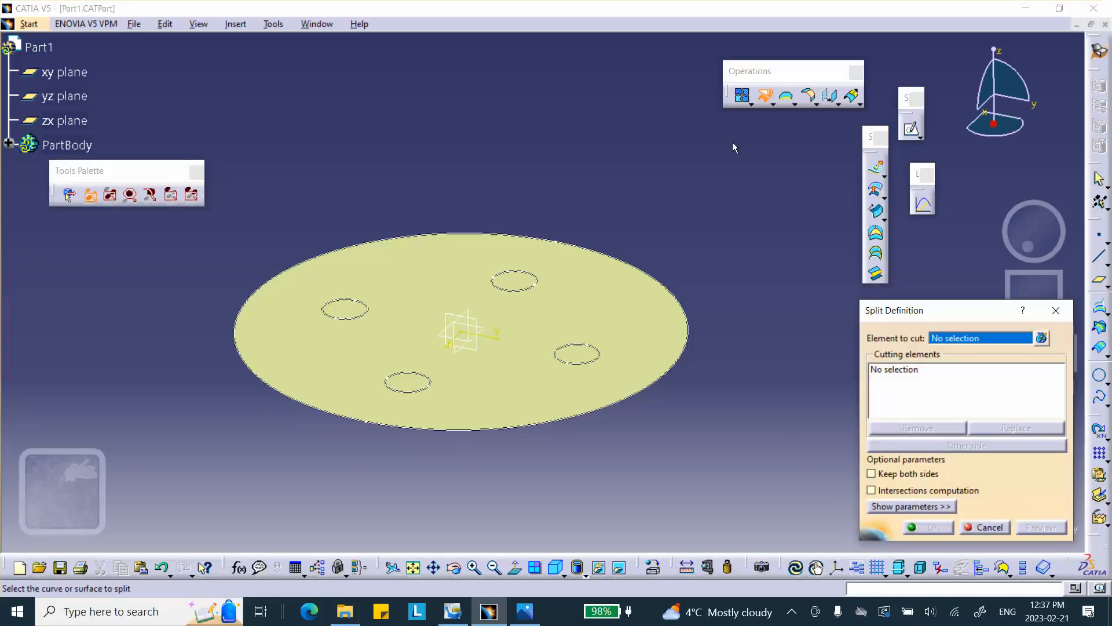
{"action": "left_click", "coordinate": [585, 305]}
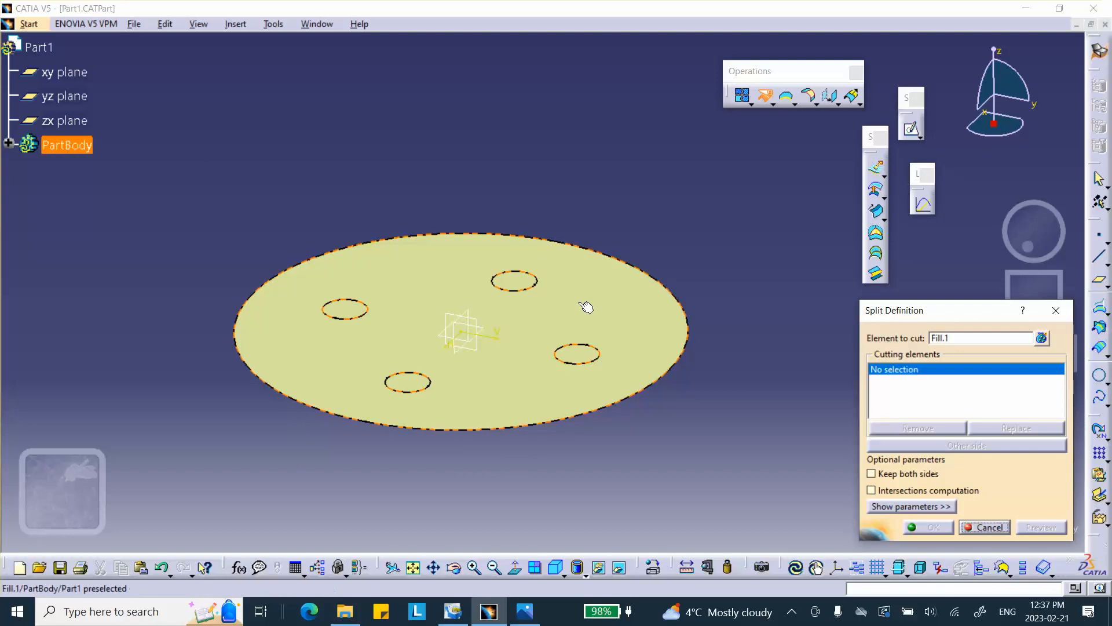
{"action": "left_click", "coordinate": [528, 288]}
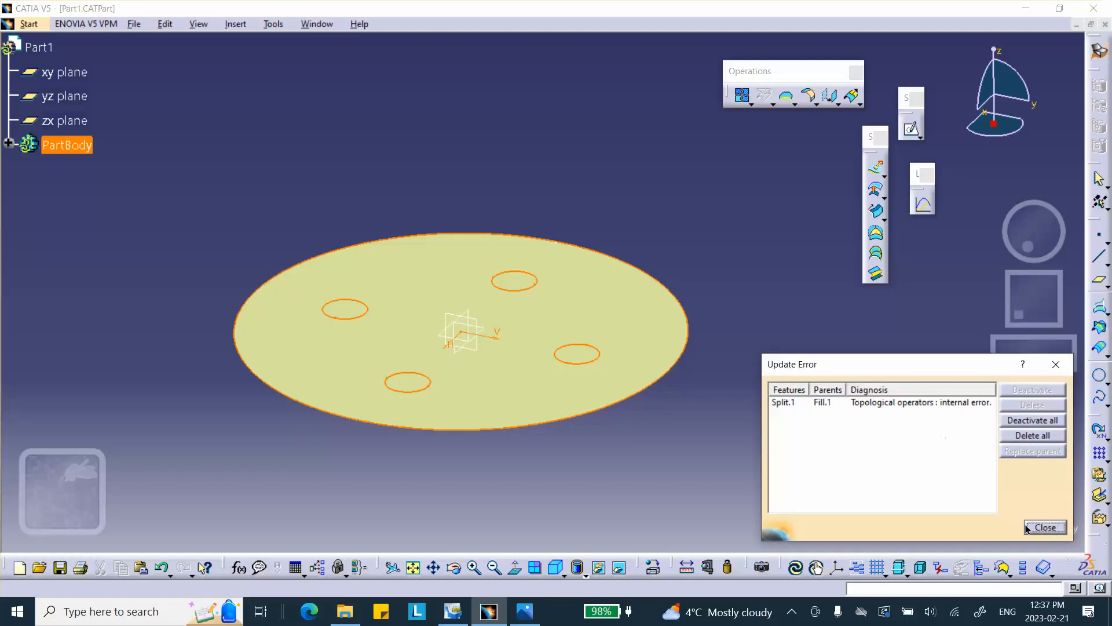
{"action": "left_click", "coordinate": [1046, 528]}
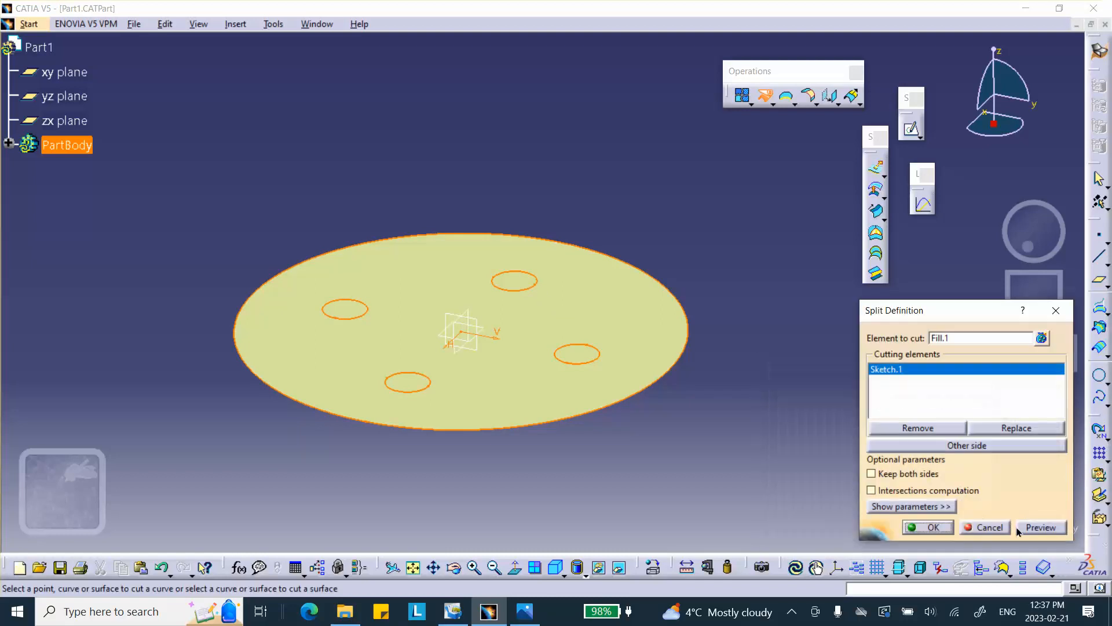
{"action": "left_click", "coordinate": [985, 527]}
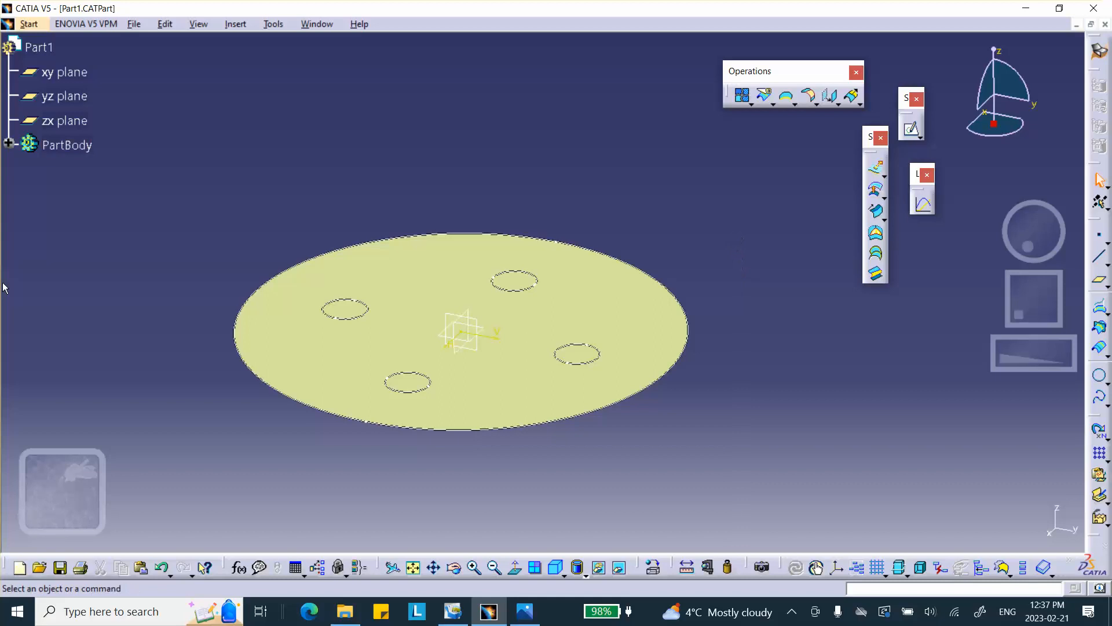
Reopen the sketch and turn the four small circles into output features one by one.
{"action": "left_click", "coordinate": [8, 143]}
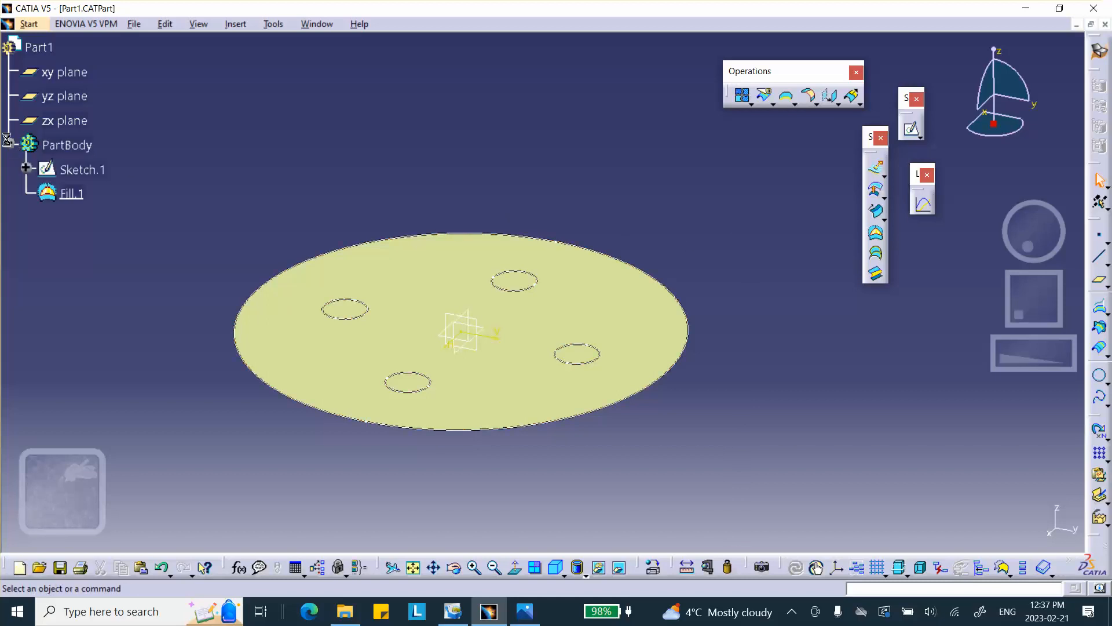
{"action": "double_click", "coordinate": [82, 169]}
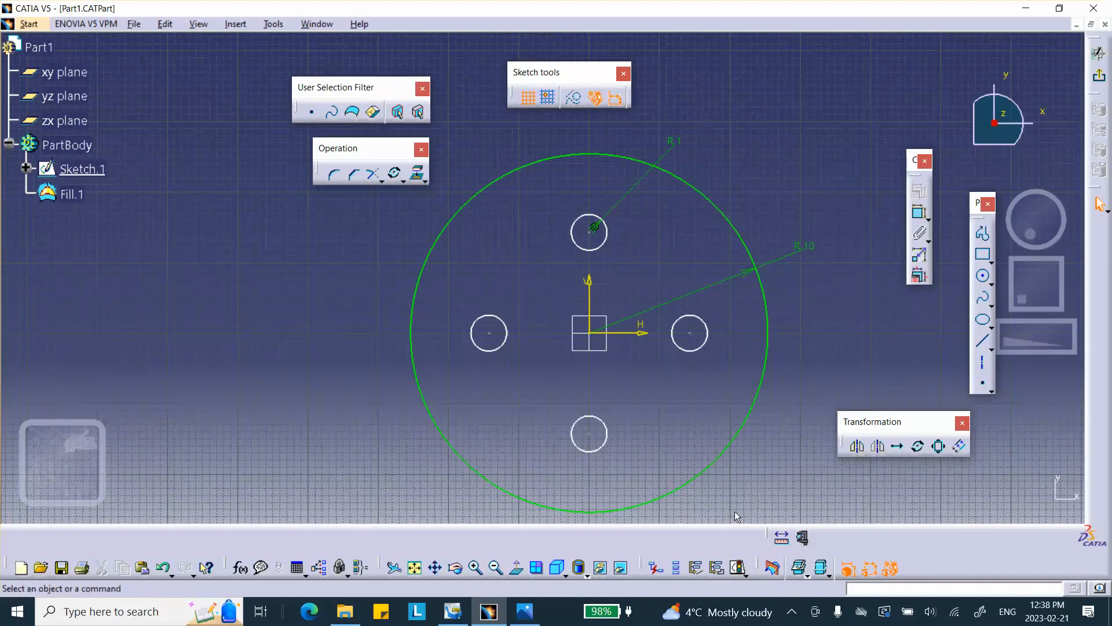
{"action": "left_click", "coordinate": [696, 569]}
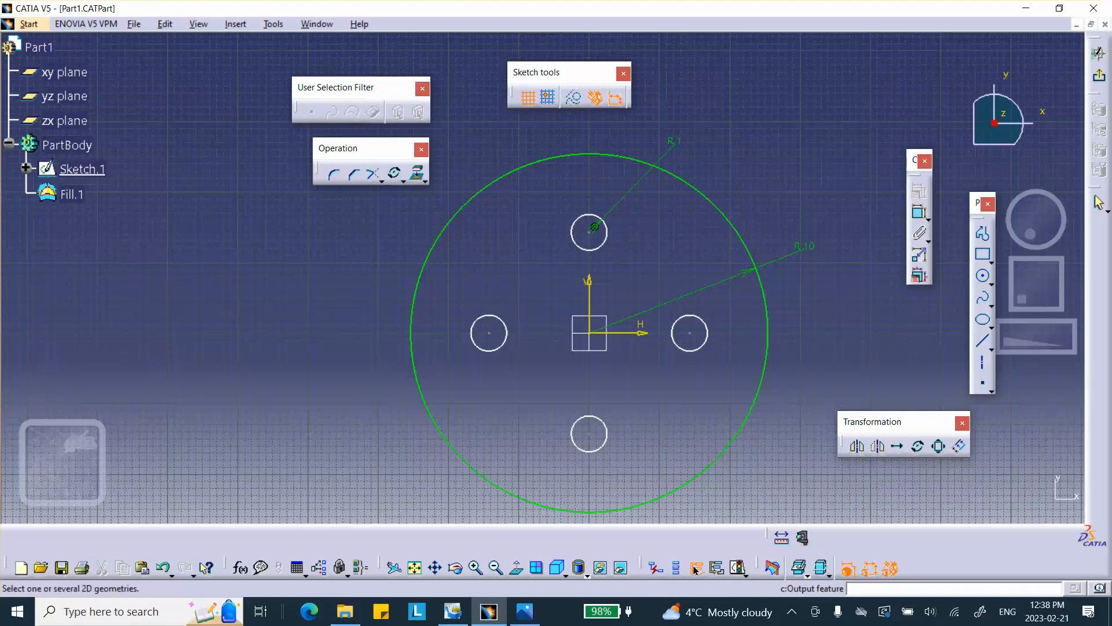
{"action": "left_click", "coordinate": [602, 453]}
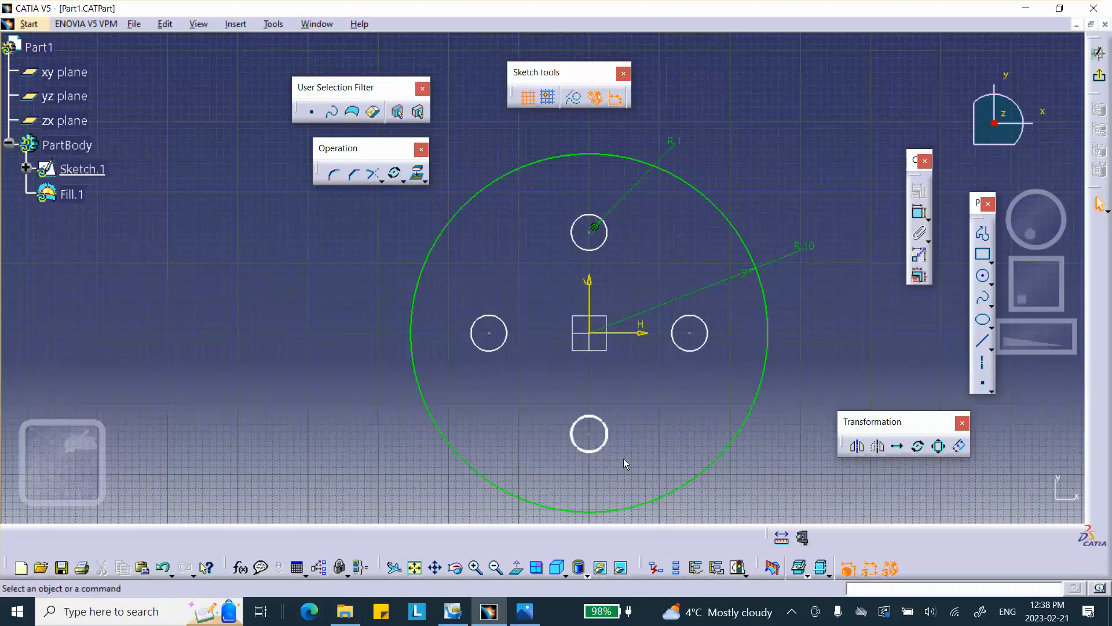
{"action": "left_click", "coordinate": [702, 345]}
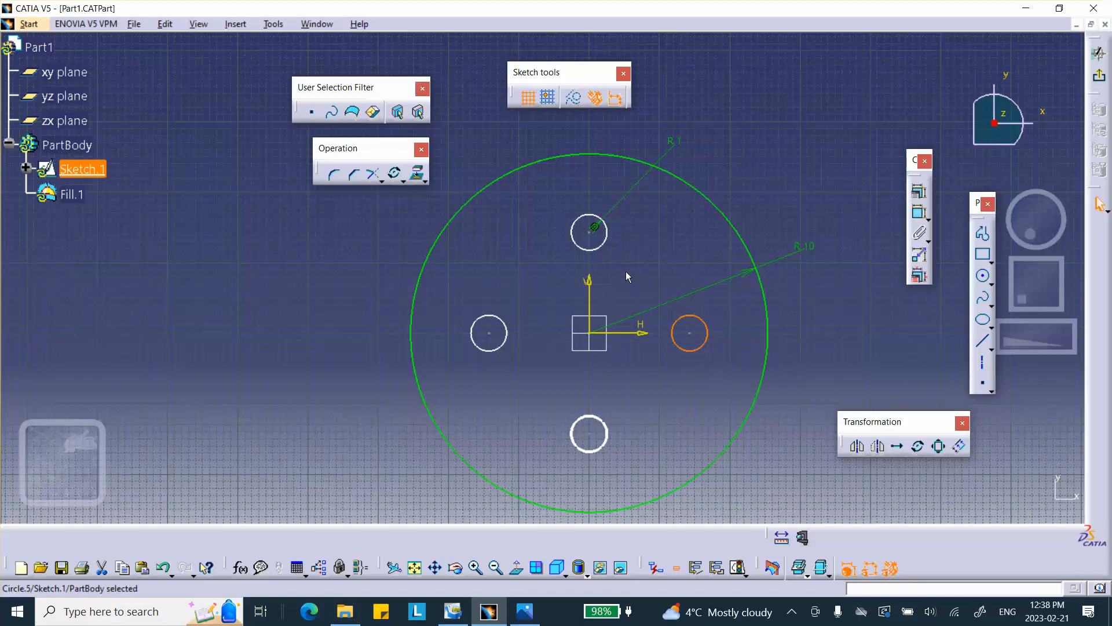
{"action": "left_click", "coordinate": [602, 245], "text": "ctrl"}
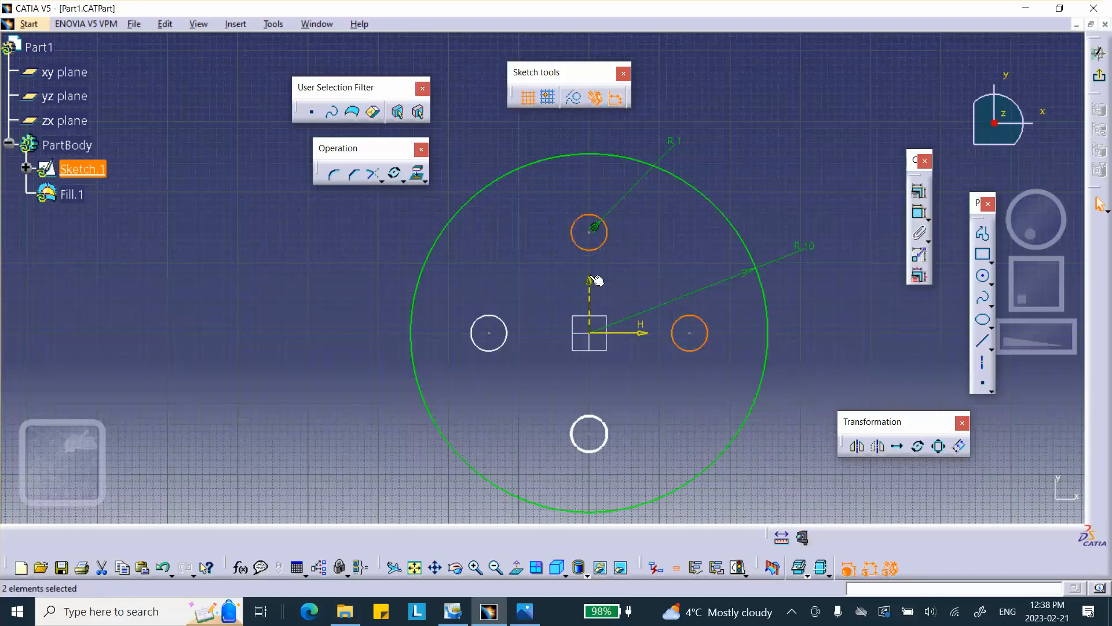
{"action": "left_click", "coordinate": [697, 573]}
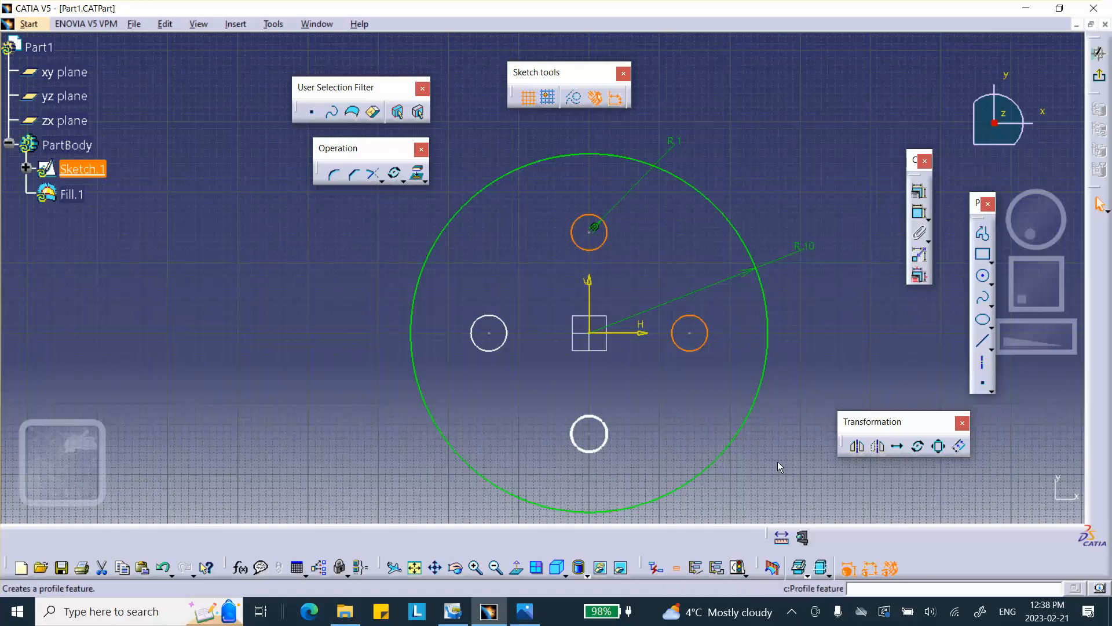
{"action": "left_click", "coordinate": [697, 569]}
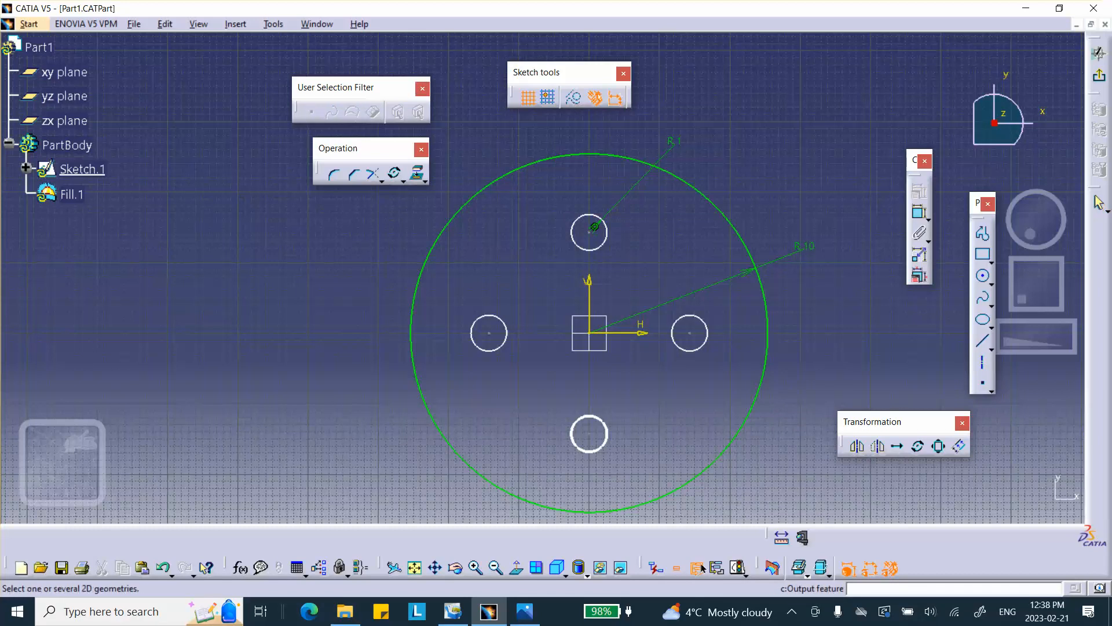
{"action": "left_click", "coordinate": [704, 347]}
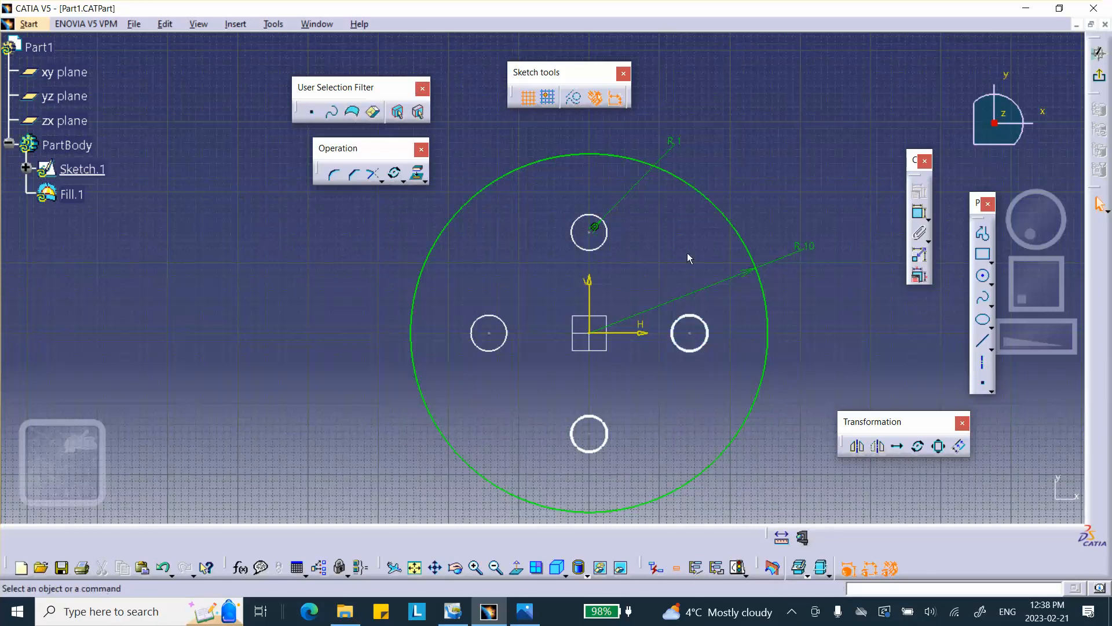
{"action": "left_click", "coordinate": [600, 248]}
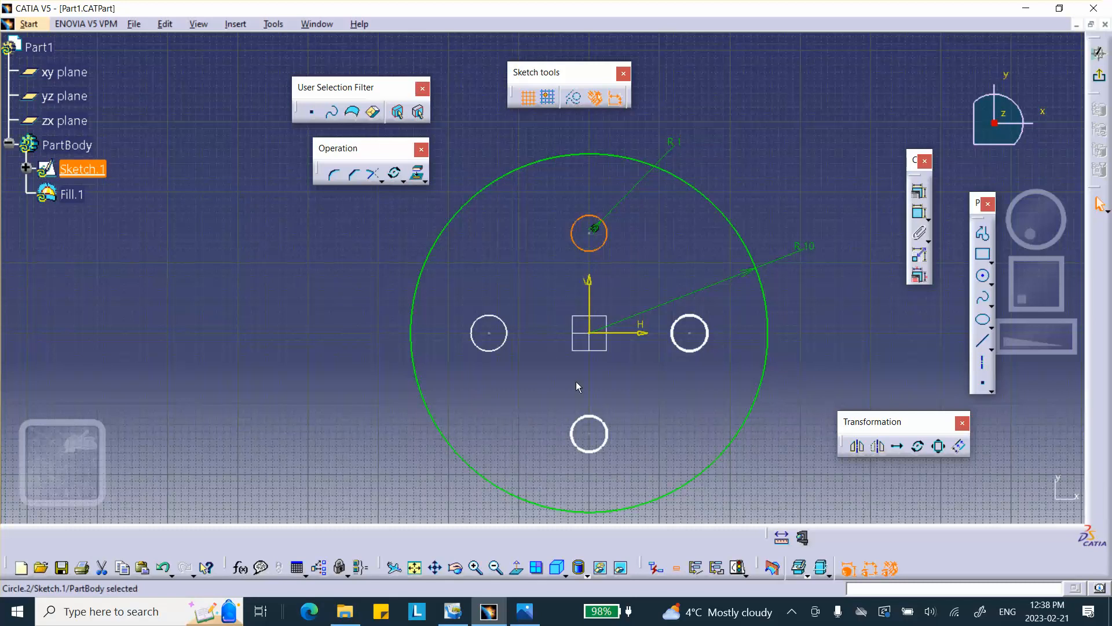
{"action": "left_click", "coordinate": [697, 569]}
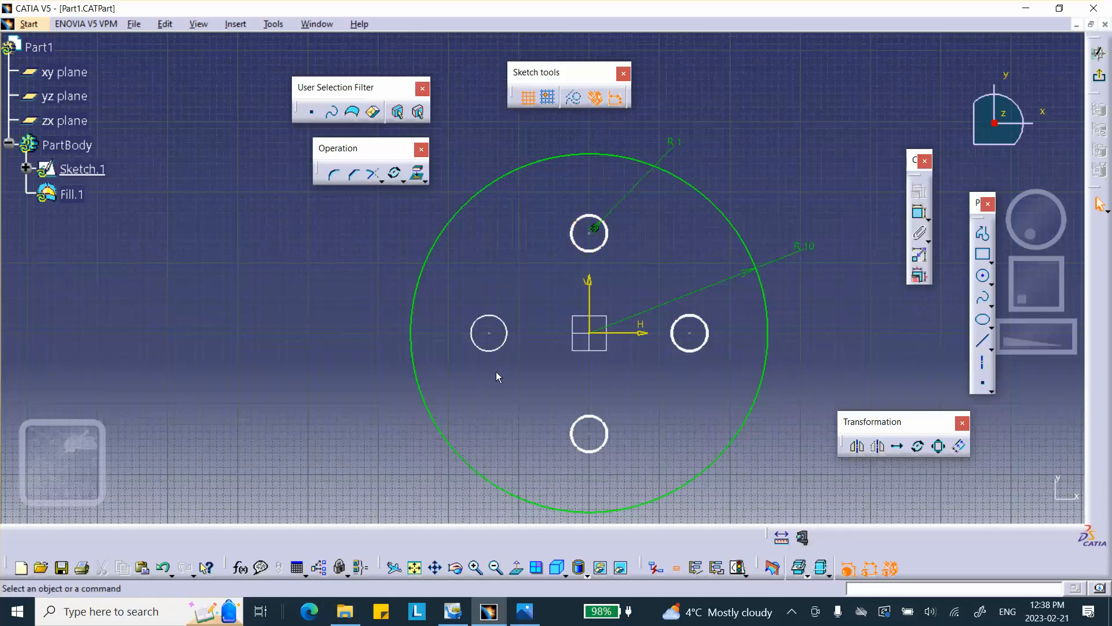
{"action": "left_click", "coordinate": [501, 347]}
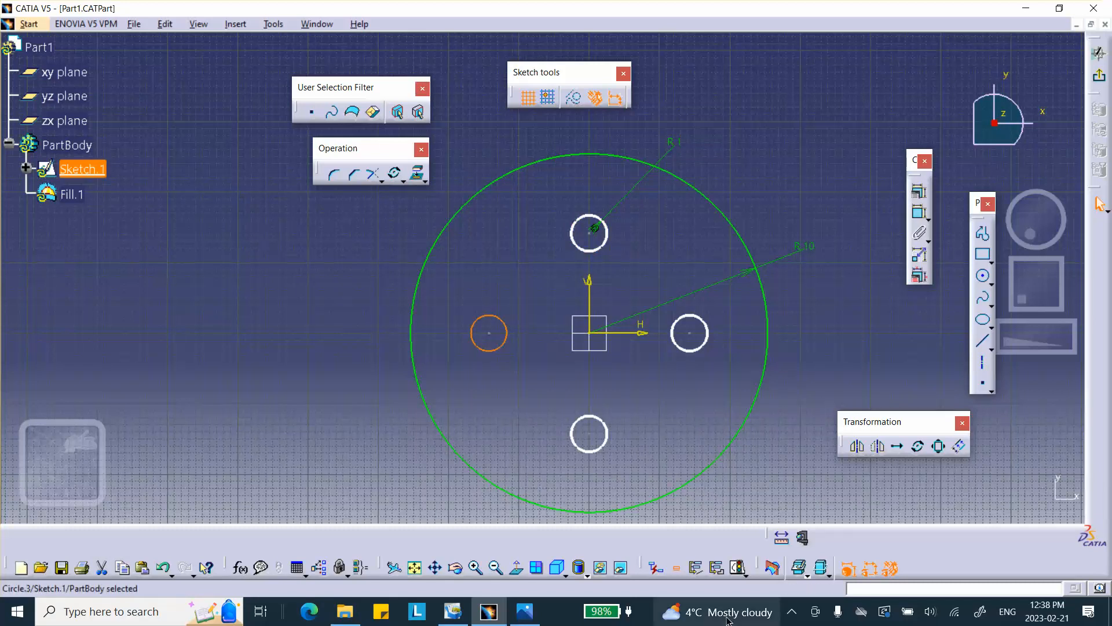
{"action": "left_click", "coordinate": [695, 569]}
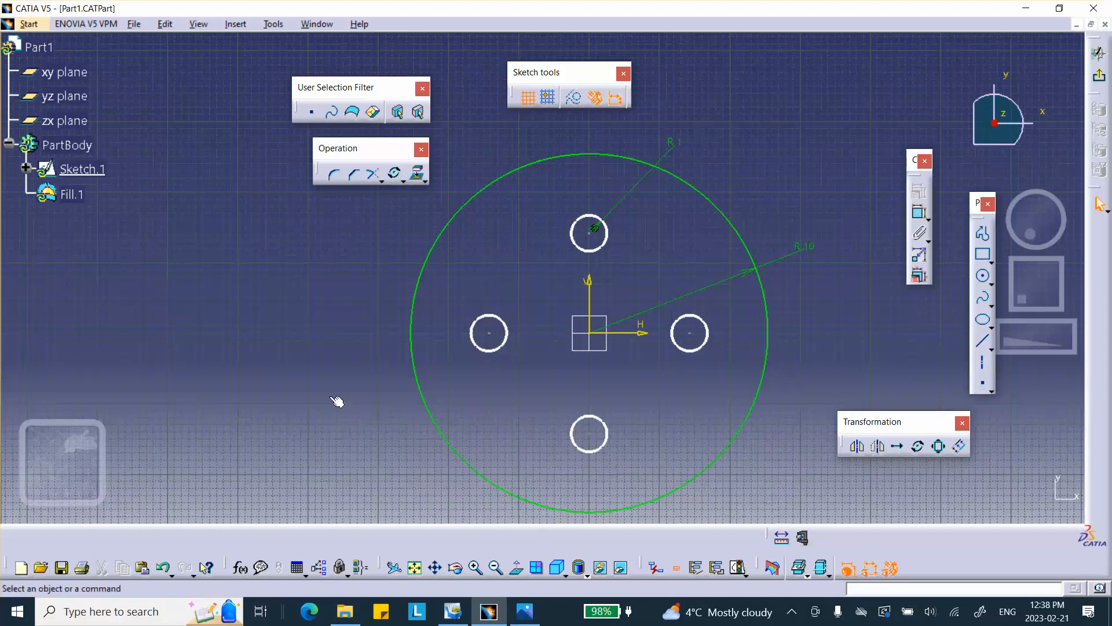
Undo the output feature changes and the sketch edit.
{"action": "left_click", "coordinate": [164, 568]}
{"action": "left_click", "coordinate": [164, 568]}
{"action": "left_click", "coordinate": [165, 569]}
{"action": "left_click", "coordinate": [165, 569]}
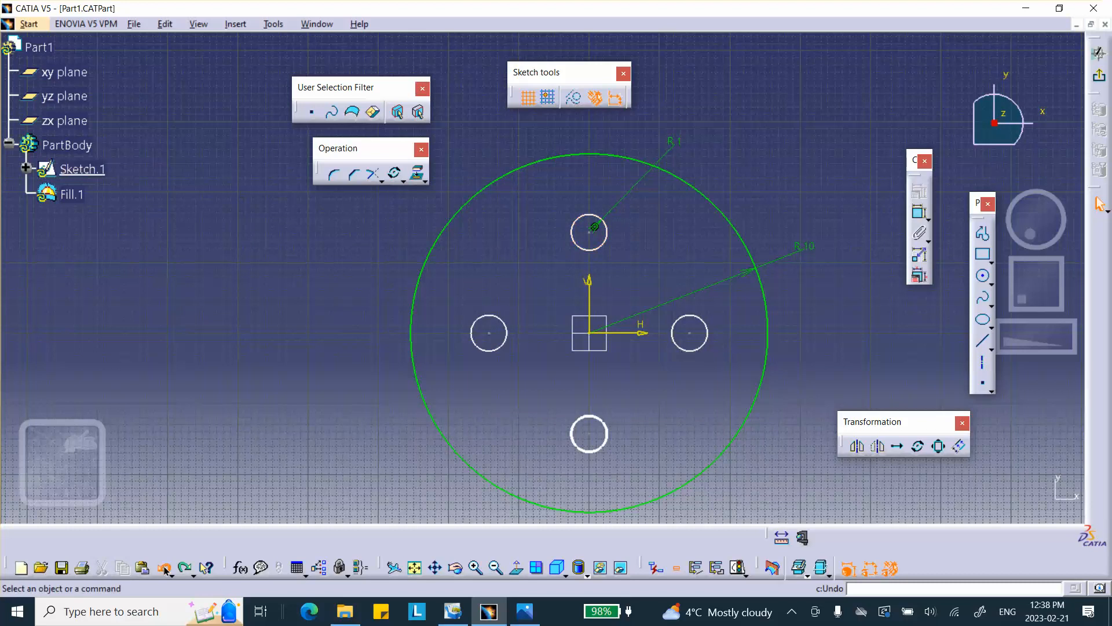
{"action": "left_click", "coordinate": [166, 570]}
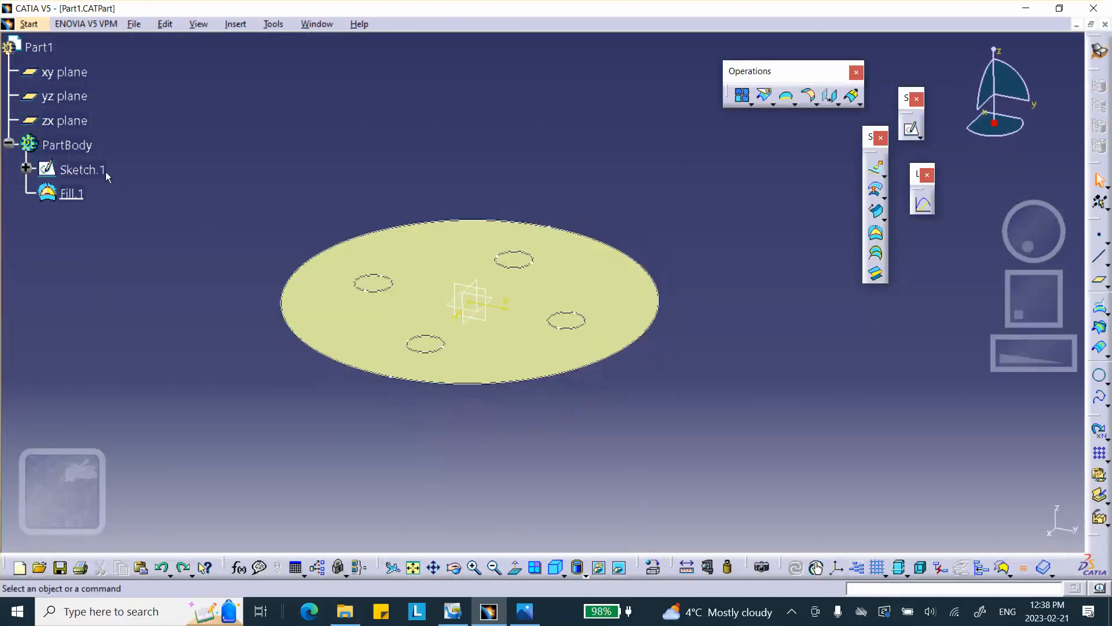
Reopen the sketch, make all four small circles output features together, and exit the sketch.
{"action": "double_click", "coordinate": [87, 169]}
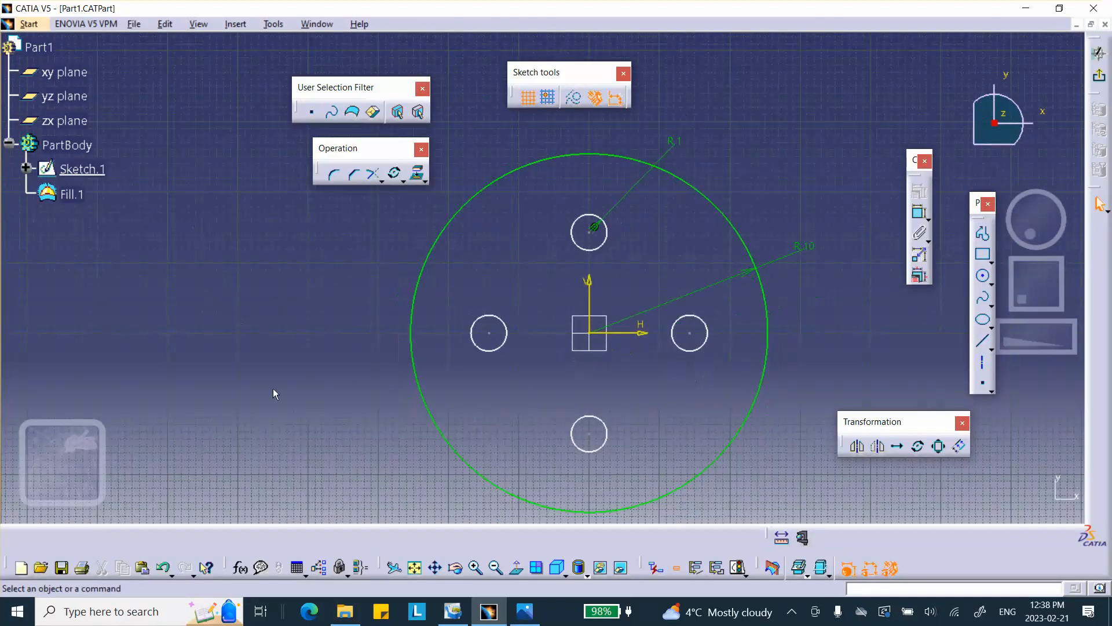
{"action": "left_click", "coordinate": [500, 348]}
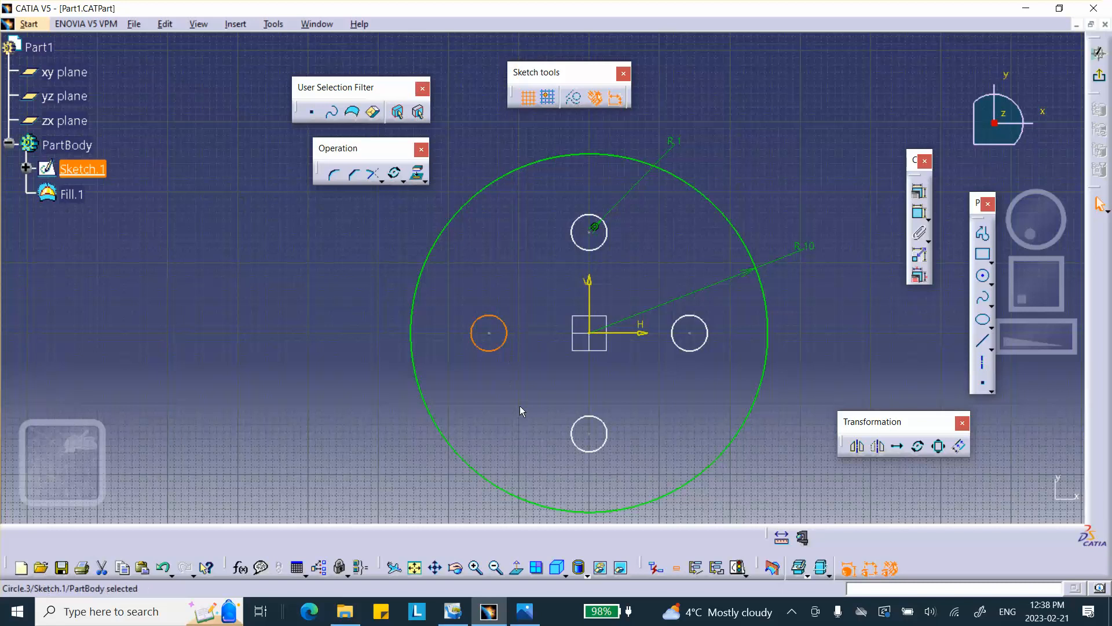
{"action": "left_click", "coordinate": [590, 451], "text": "ctrl"}
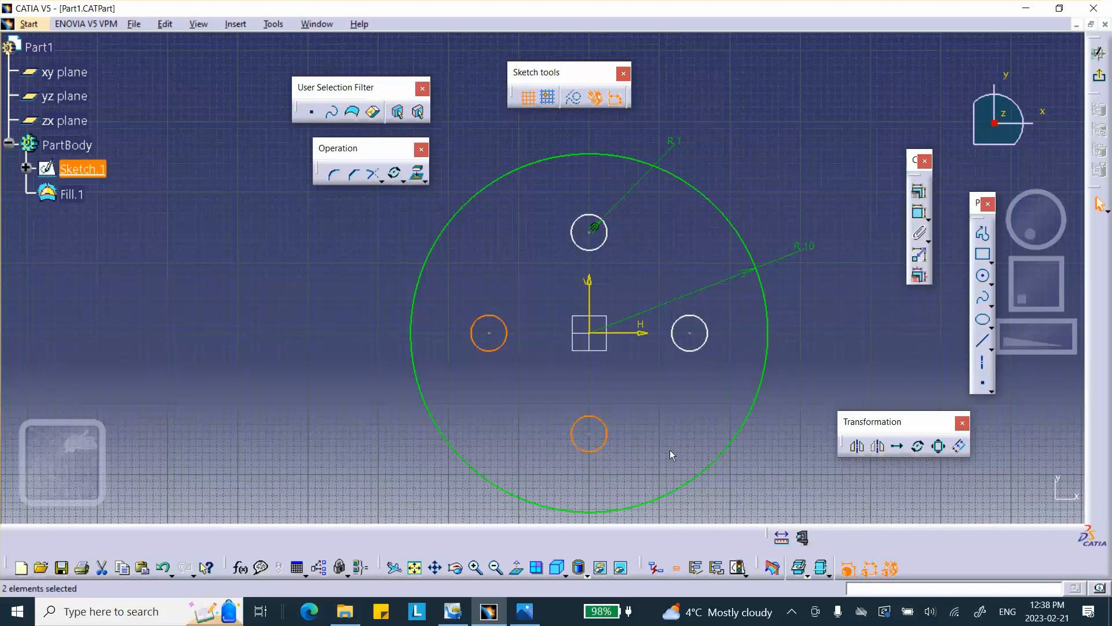
{"action": "left_click", "coordinate": [698, 349], "text": "ctrl"}
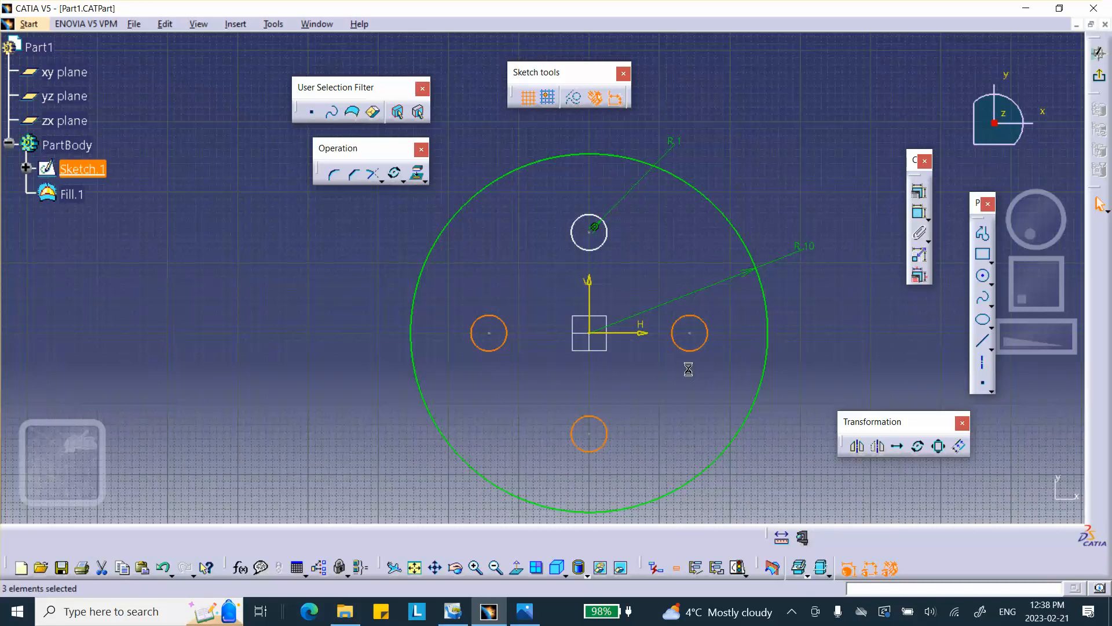
{"action": "left_click", "coordinate": [607, 239], "text": "ctrl"}
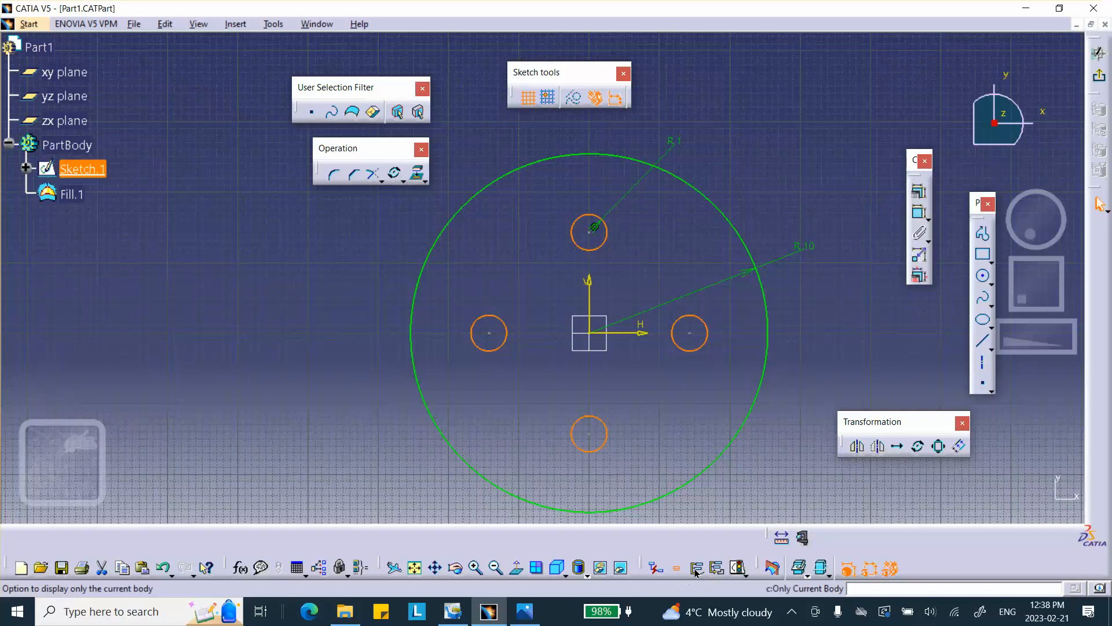
{"action": "left_click", "coordinate": [697, 569]}
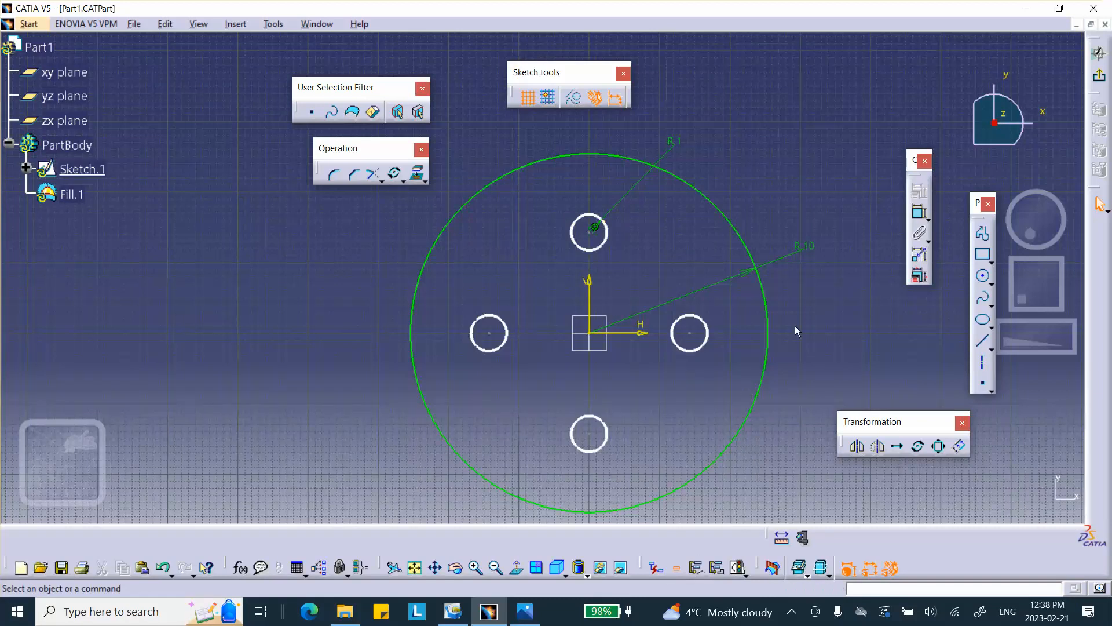
{"action": "left_click", "coordinate": [1099, 53]}
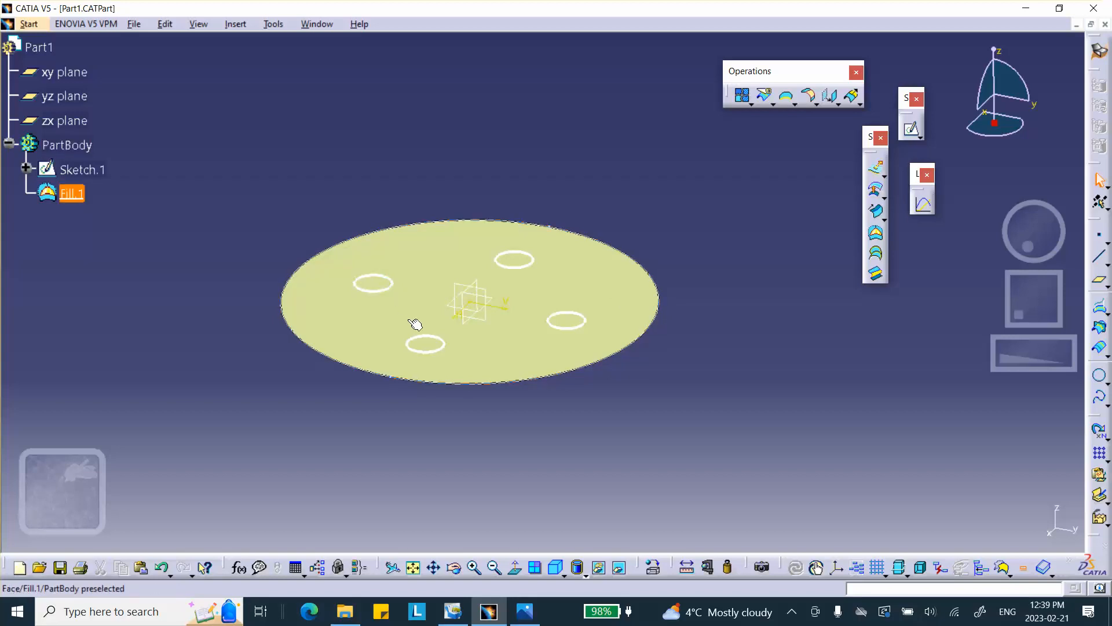
Split the fill surface using the four small circle outputs as cutting elements.
{"action": "left_click", "coordinate": [767, 98]}
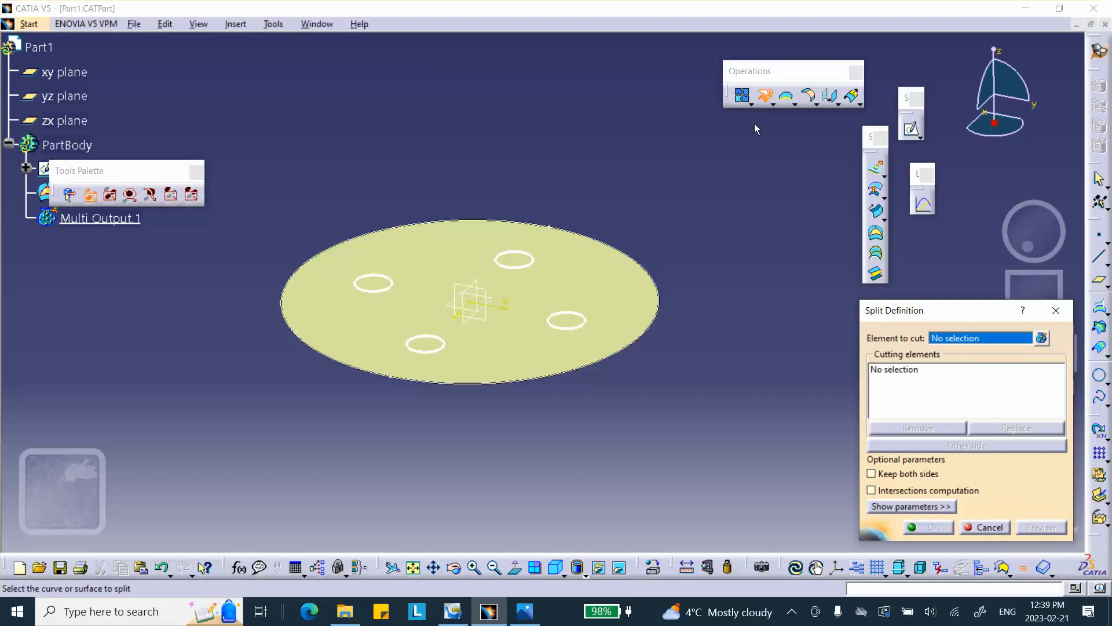
{"action": "left_click", "coordinate": [566, 281]}
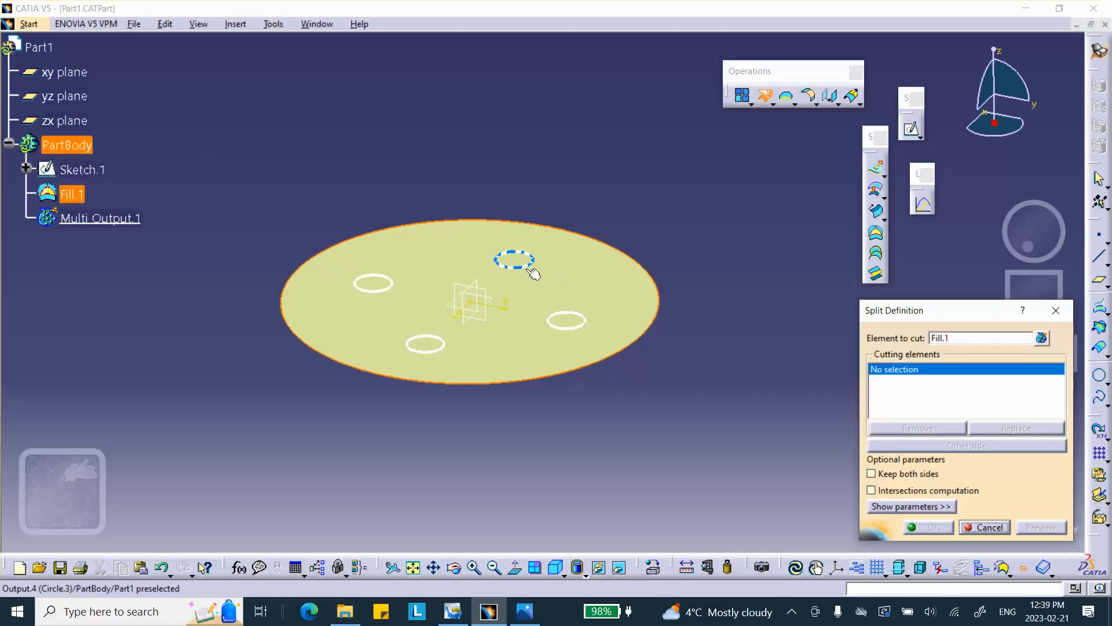
{"action": "left_click", "coordinate": [531, 269]}
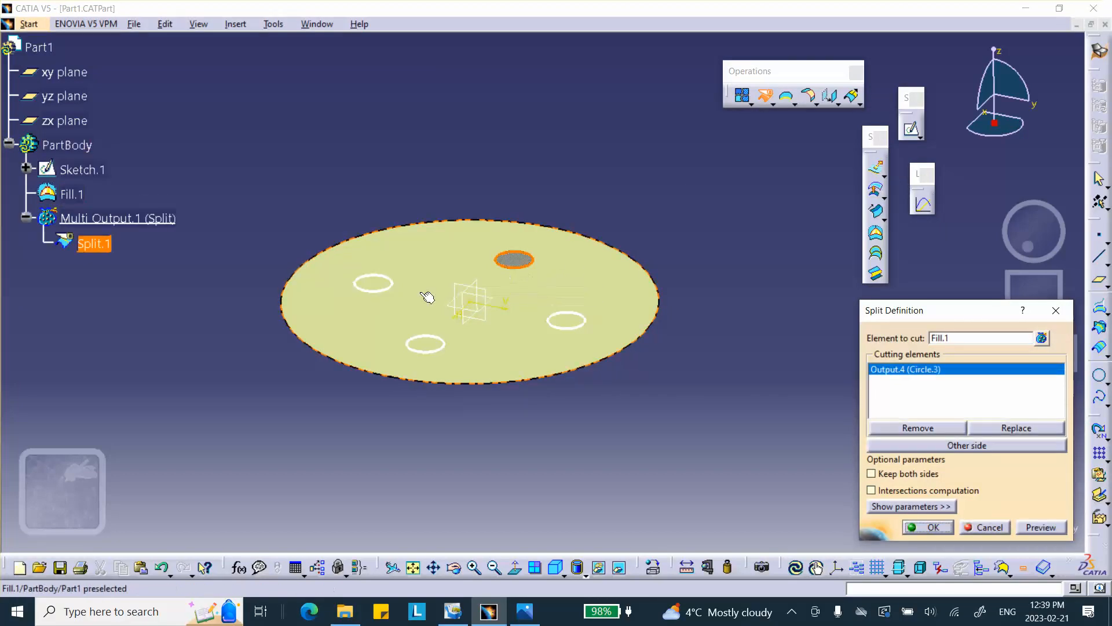
{"action": "left_click", "coordinate": [374, 284]}
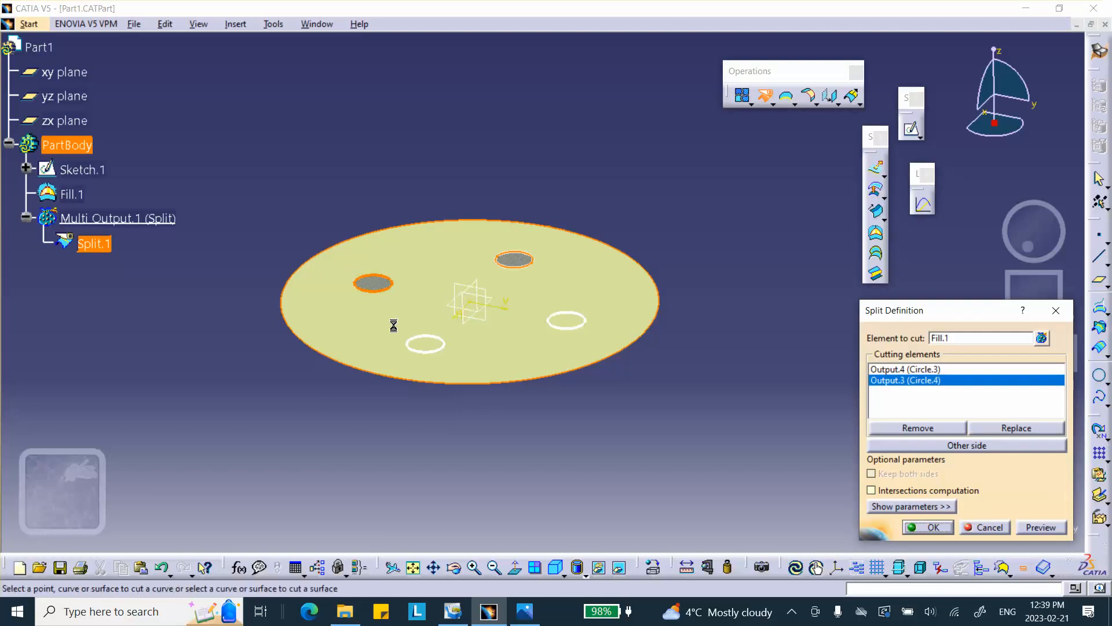
{"action": "left_click", "coordinate": [427, 347]}
{"action": "left_click", "coordinate": [566, 320]}
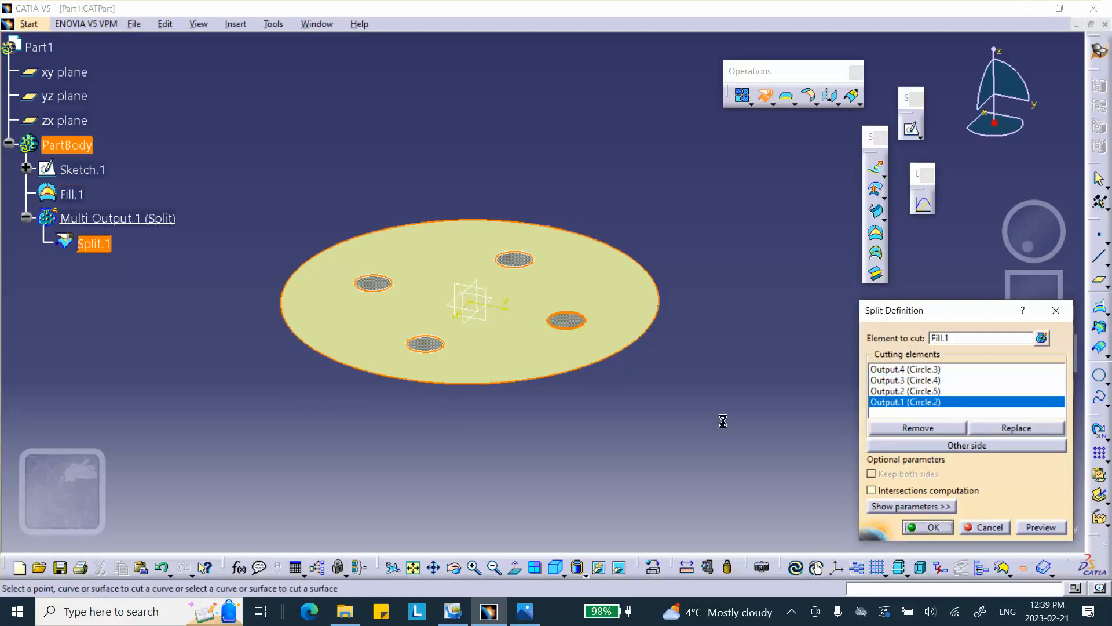
{"action": "left_click", "coordinate": [927, 527]}
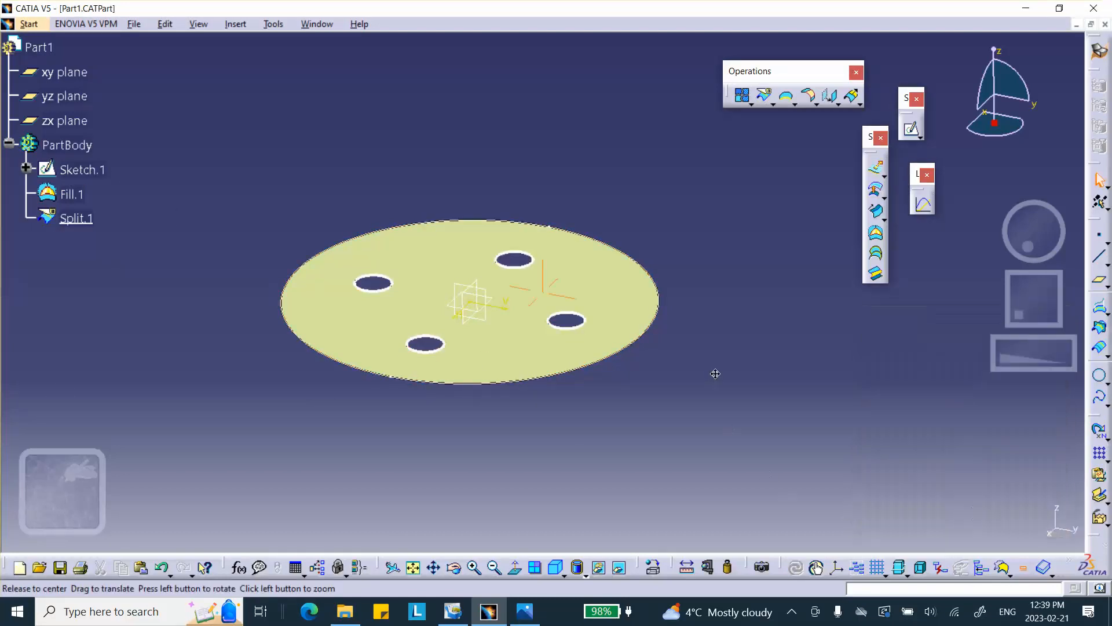
Hide two of the hole circle outputs shown on the split surface.
{"action": "middle_click_drag", "start_coordinate": [712, 373], "coordinate": [745, 399]}
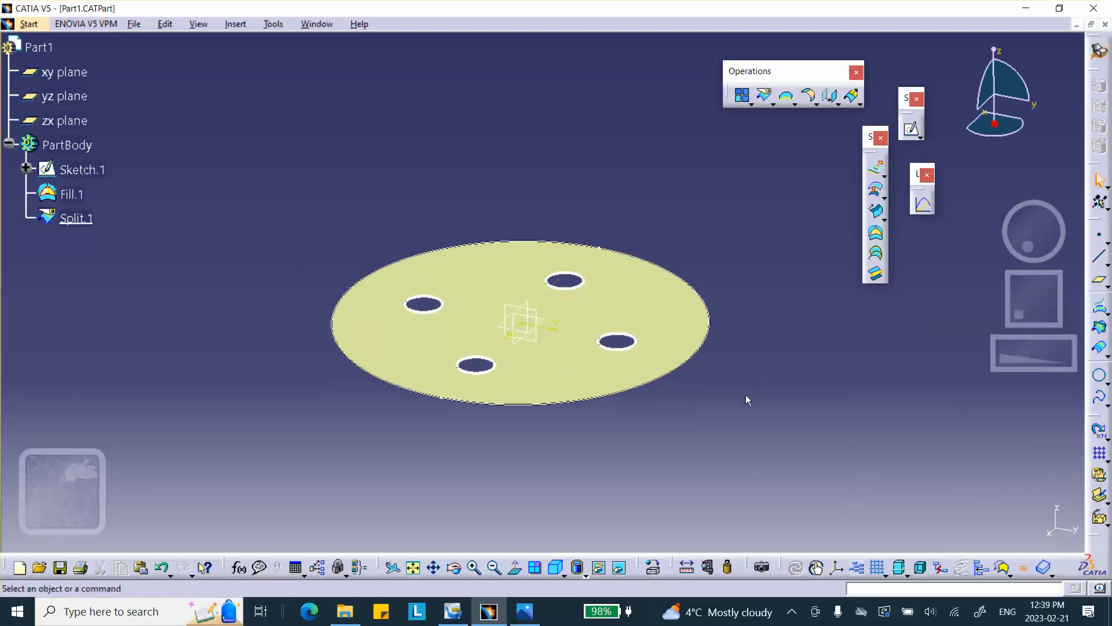
{"action": "right_click", "coordinate": [436, 315]}
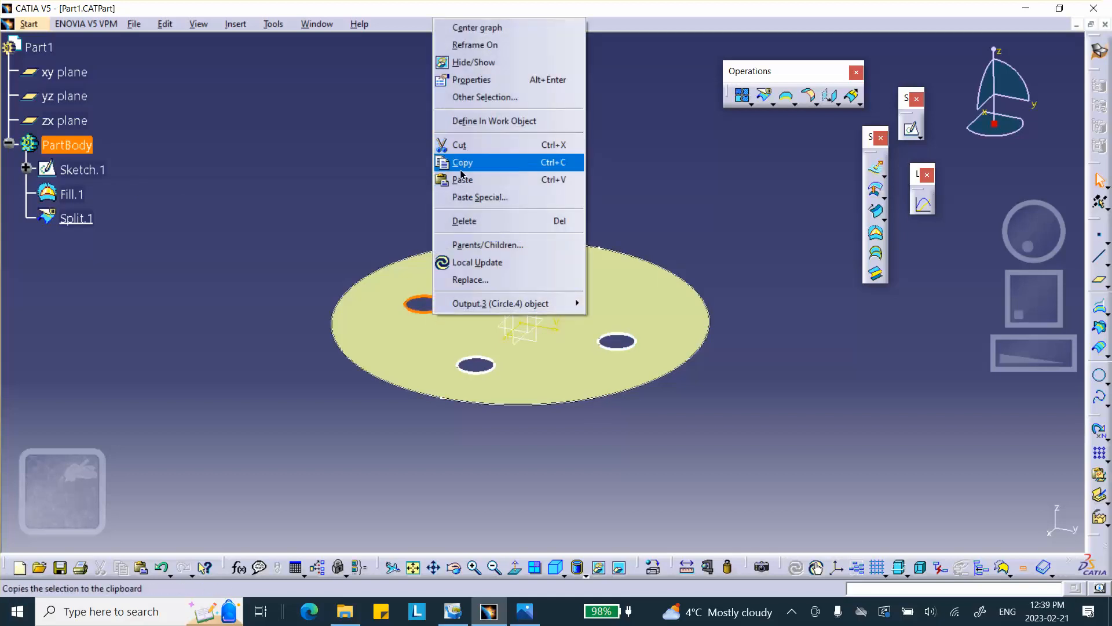
{"action": "left_click", "coordinate": [458, 64]}
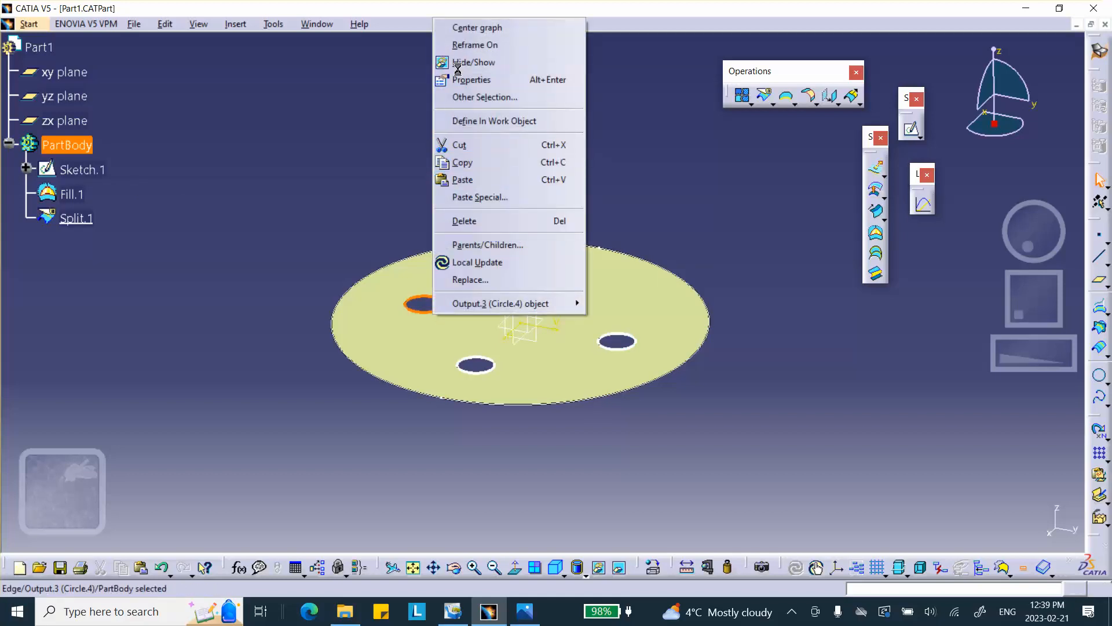
{"action": "right_click", "coordinate": [488, 377]}
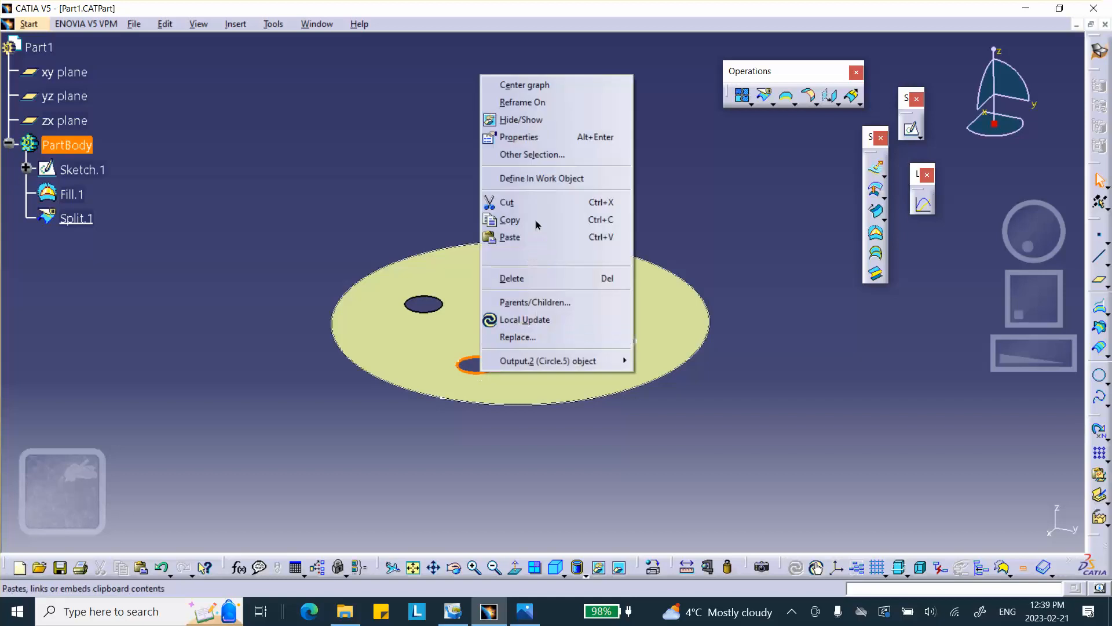
{"action": "left_click", "coordinate": [521, 120]}
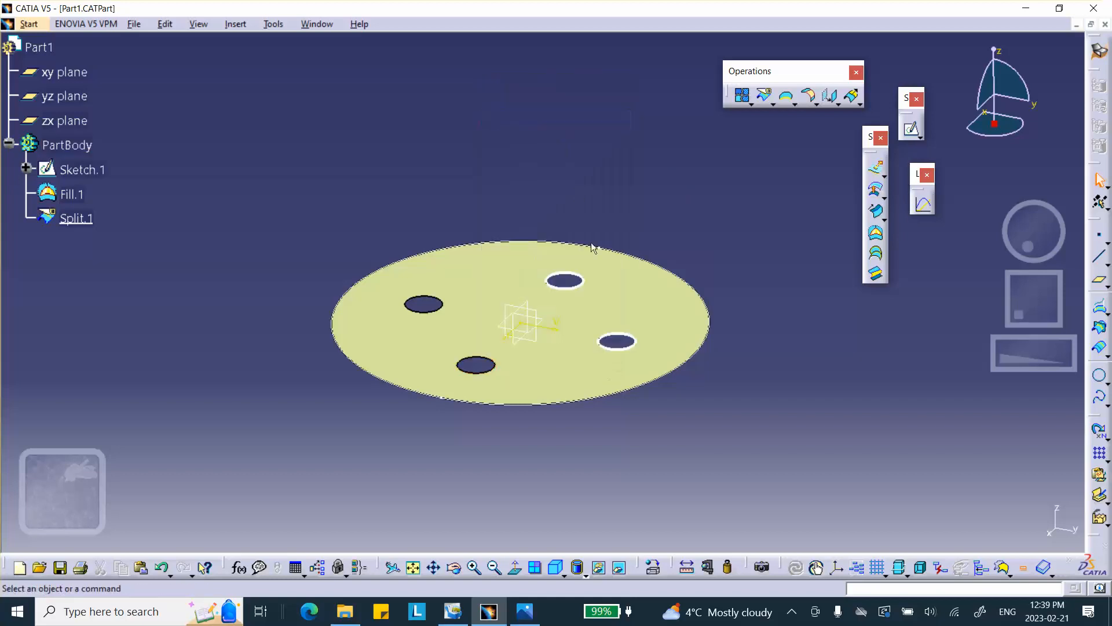
Expand the sketch in the tree and hide its Outputs node.
{"action": "right_click", "coordinate": [575, 295]}
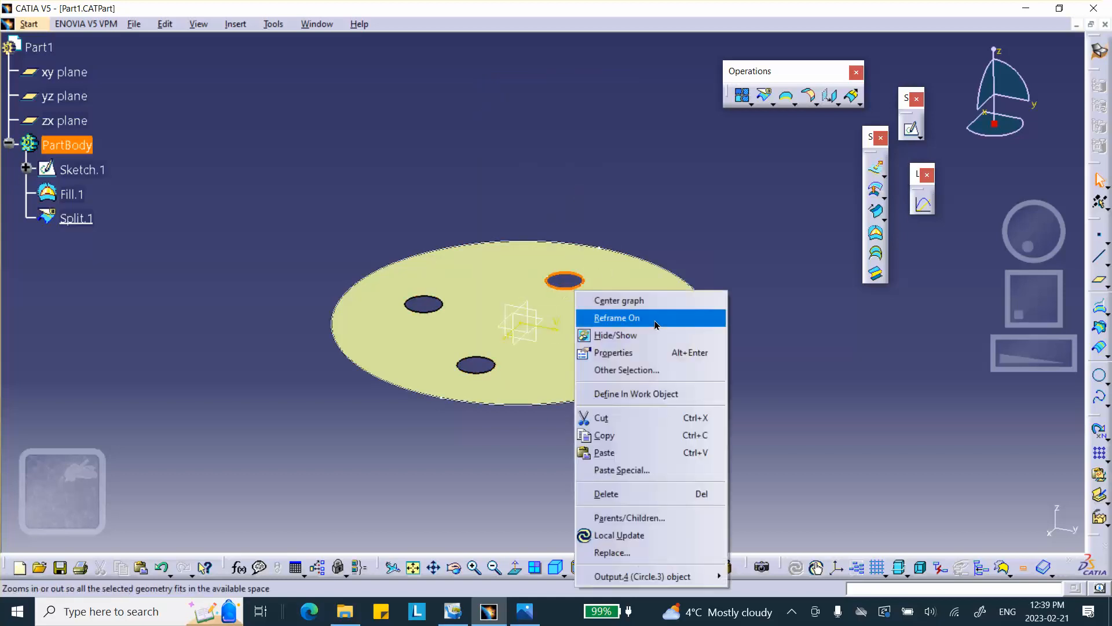
{"action": "left_click", "coordinate": [26, 170]}
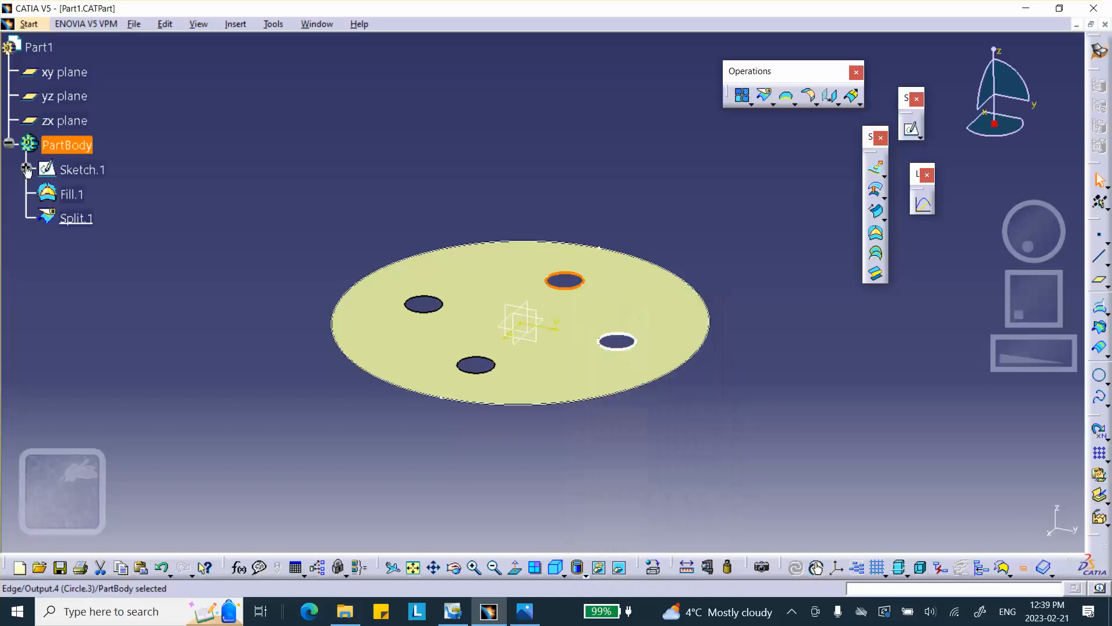
{"action": "left_click", "coordinate": [26, 169]}
{"action": "right_click", "coordinate": [87, 269]}
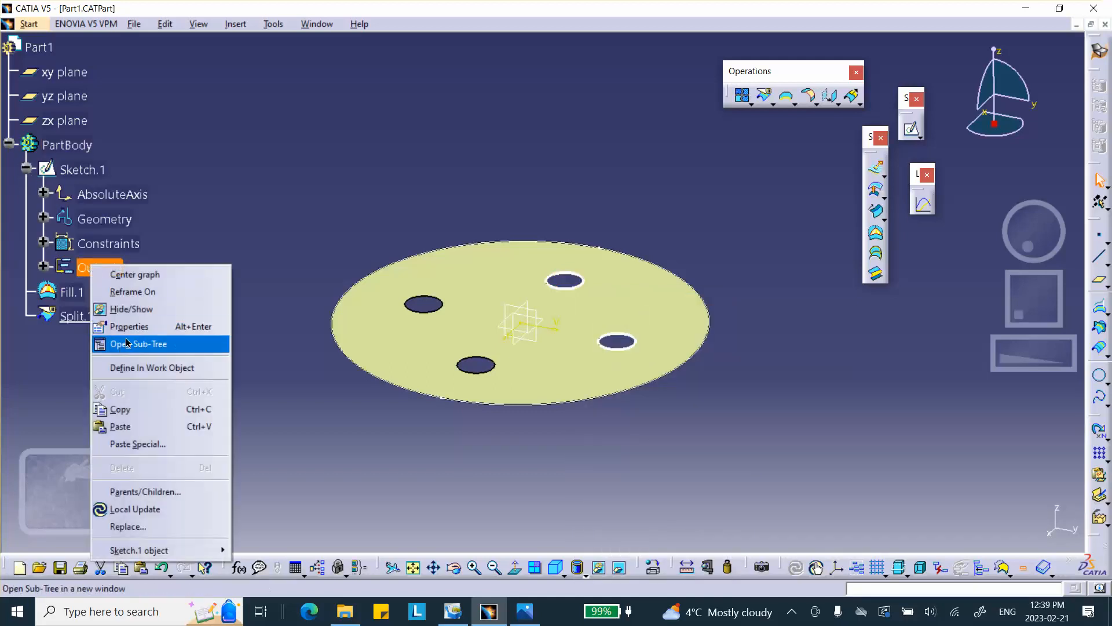
{"action": "left_click", "coordinate": [144, 309]}
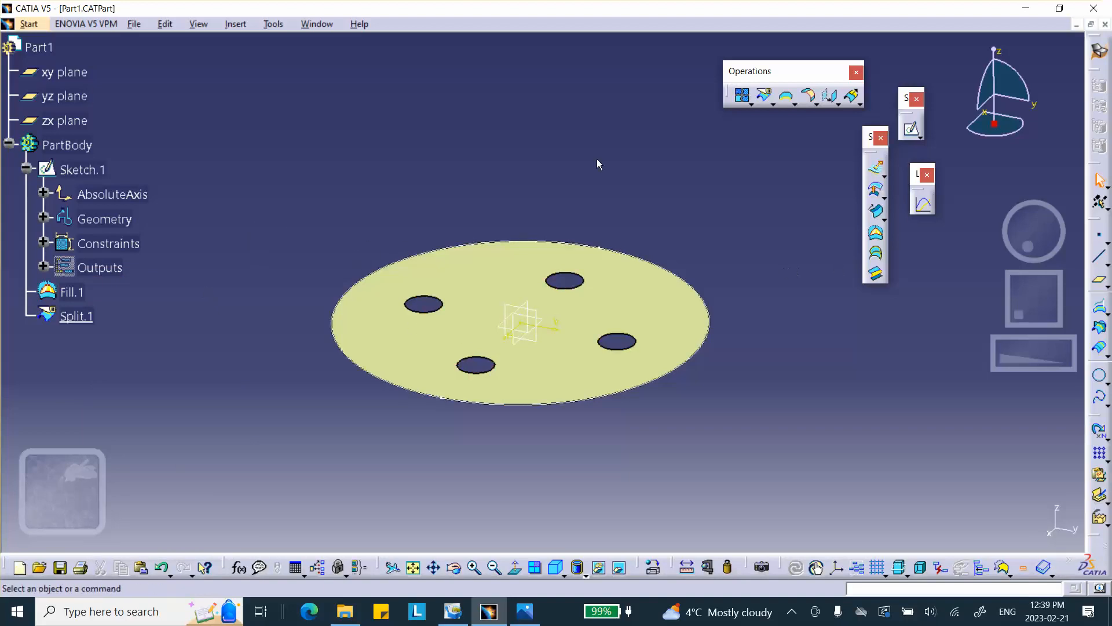
Create an Angle/Normal to plane plane rotated 45 deg from the yz plane about the Z Axis.
{"action": "middle_click_drag", "start_coordinate": [598, 164], "coordinate": [504, 316]}
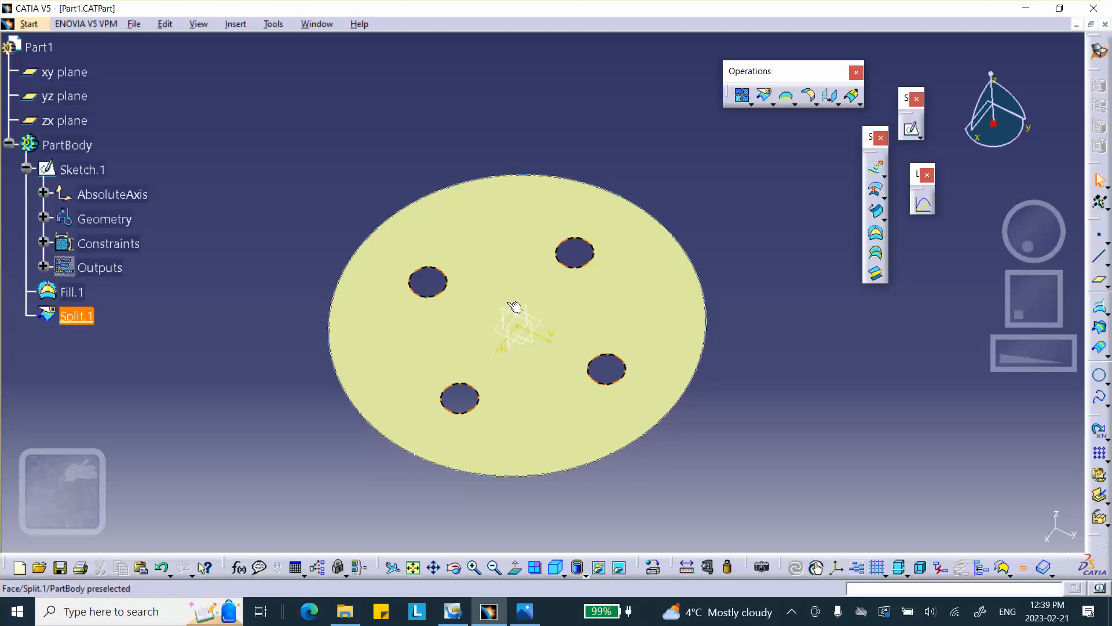
{"action": "middle_click_drag", "start_coordinate": [562, 328], "coordinate": [528, 182]}
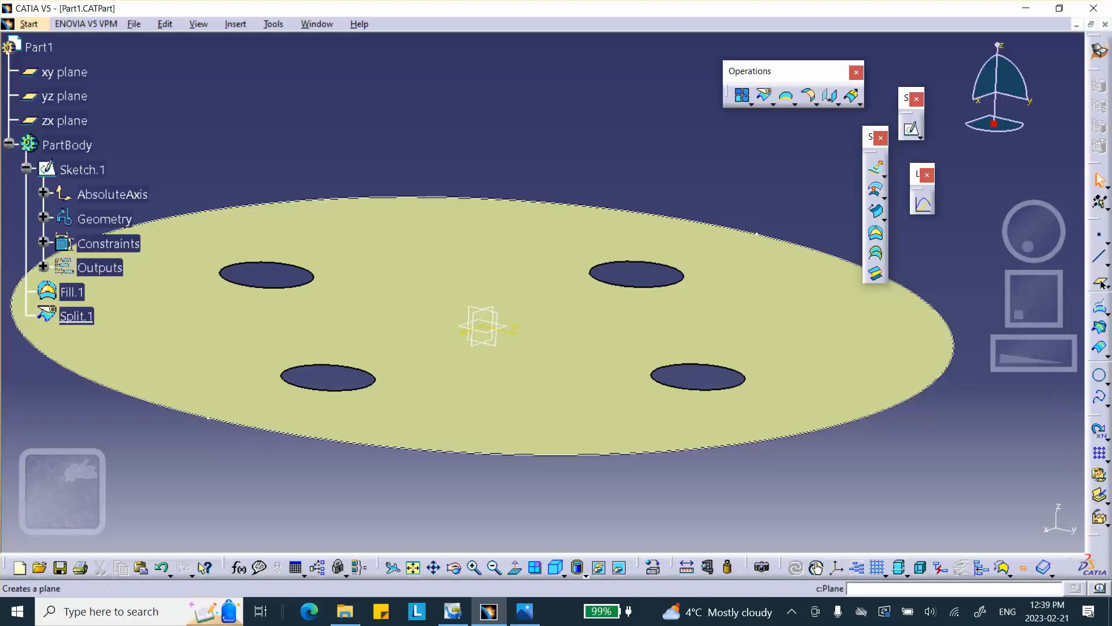
{"action": "left_click_drag", "start_coordinate": [1099, 169], "coordinate": [992, 181]}
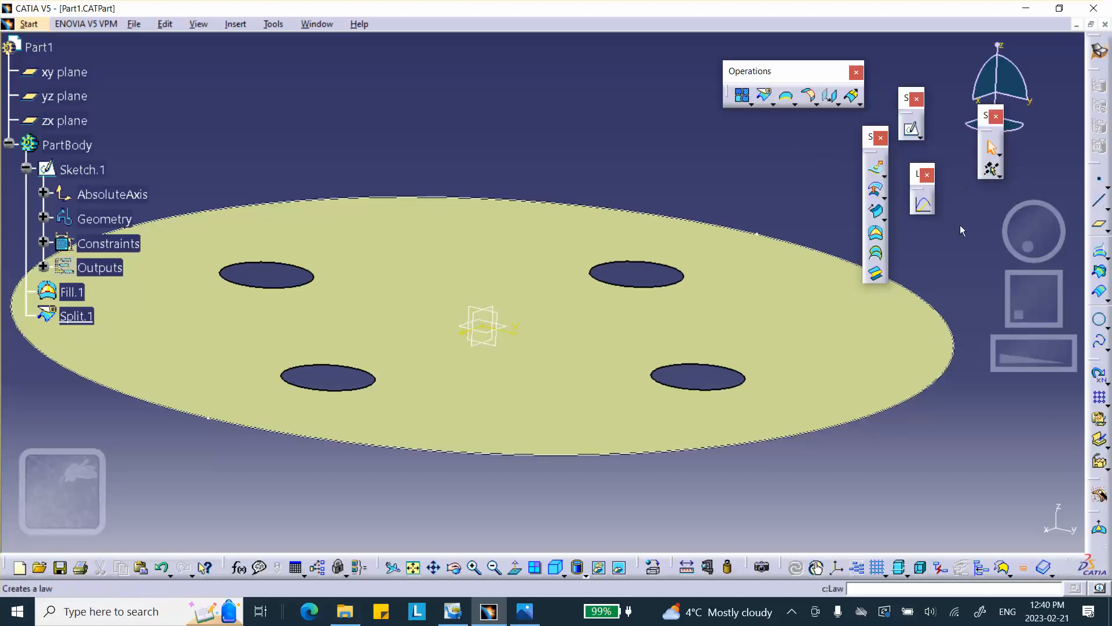
{"action": "left_click_drag", "start_coordinate": [1097, 189], "coordinate": [800, 75]}
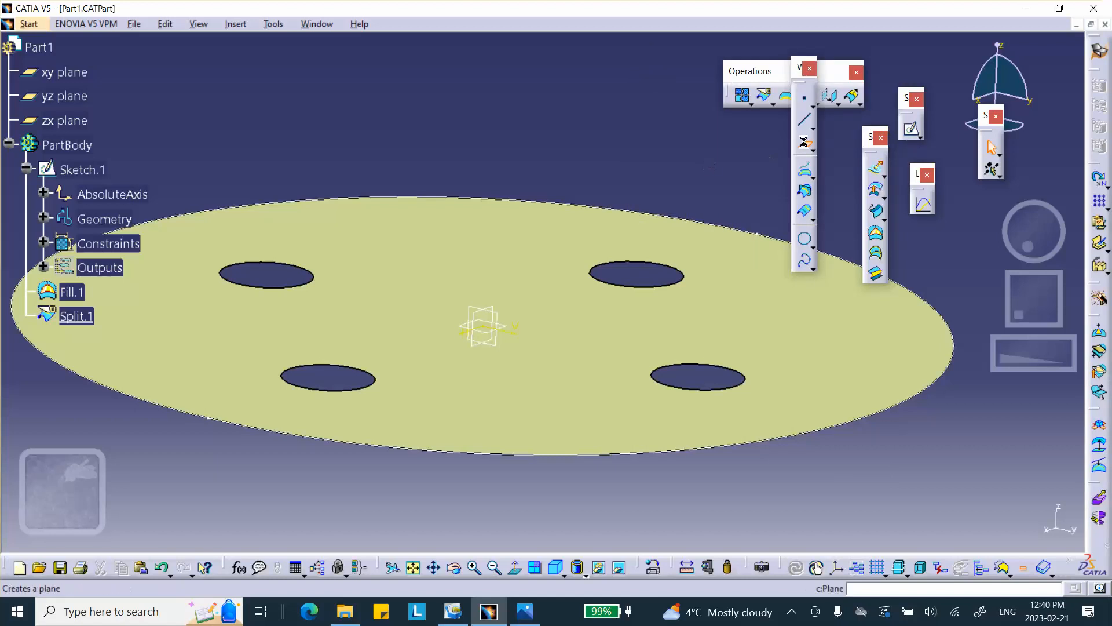
{"action": "left_click", "coordinate": [806, 145]}
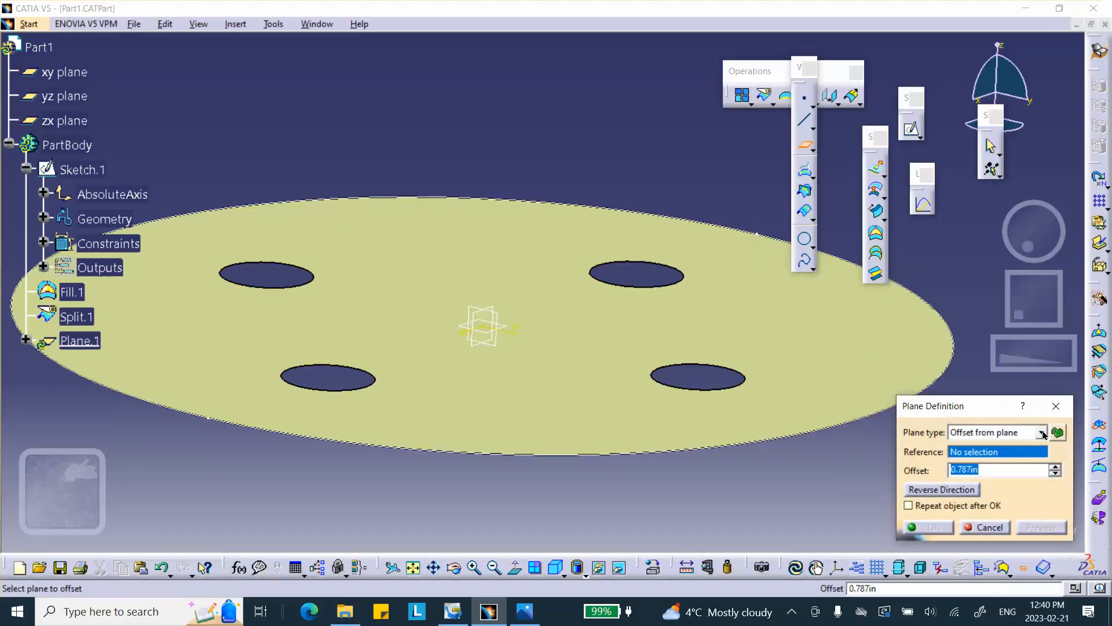
{"action": "left_click", "coordinate": [1041, 432]}
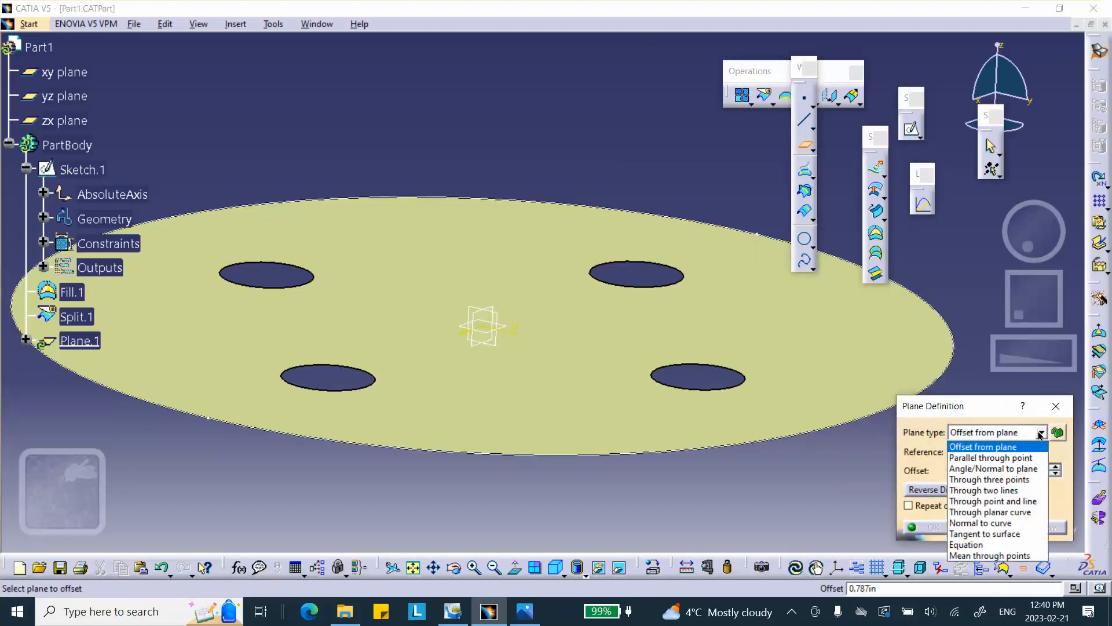
{"action": "left_click", "coordinate": [975, 470]}
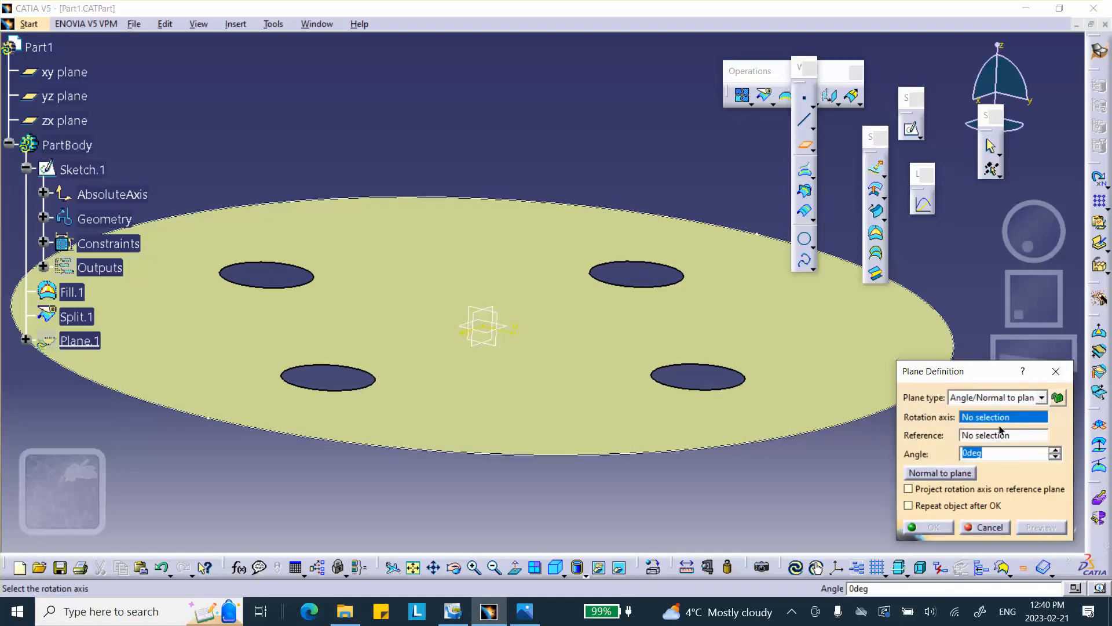
{"action": "right_click", "coordinate": [976, 420]}
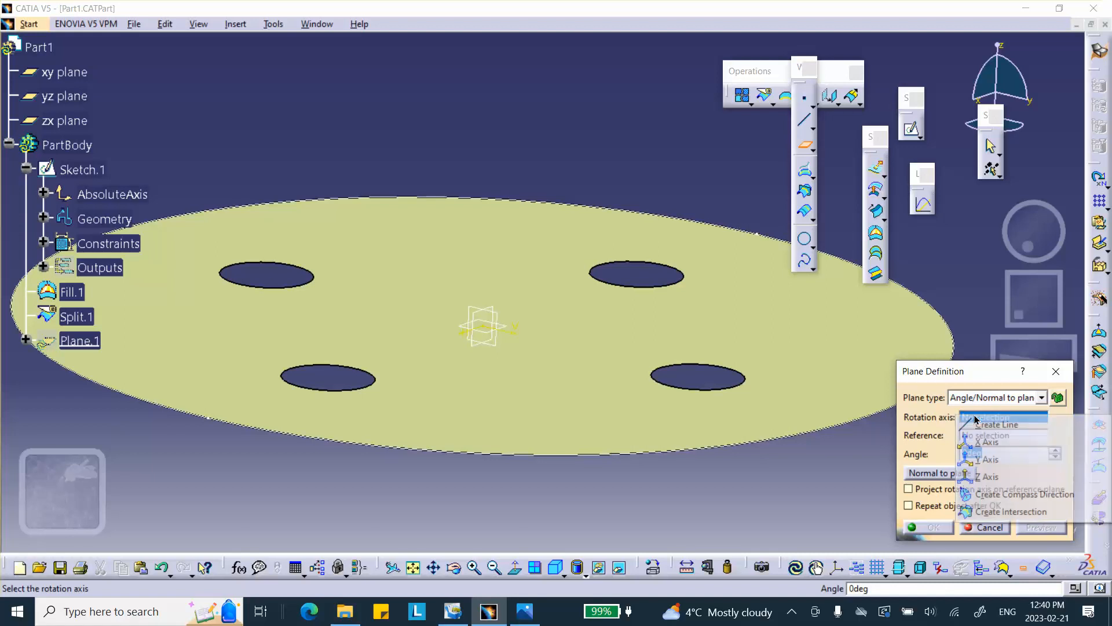
{"action": "left_click", "coordinate": [982, 477]}
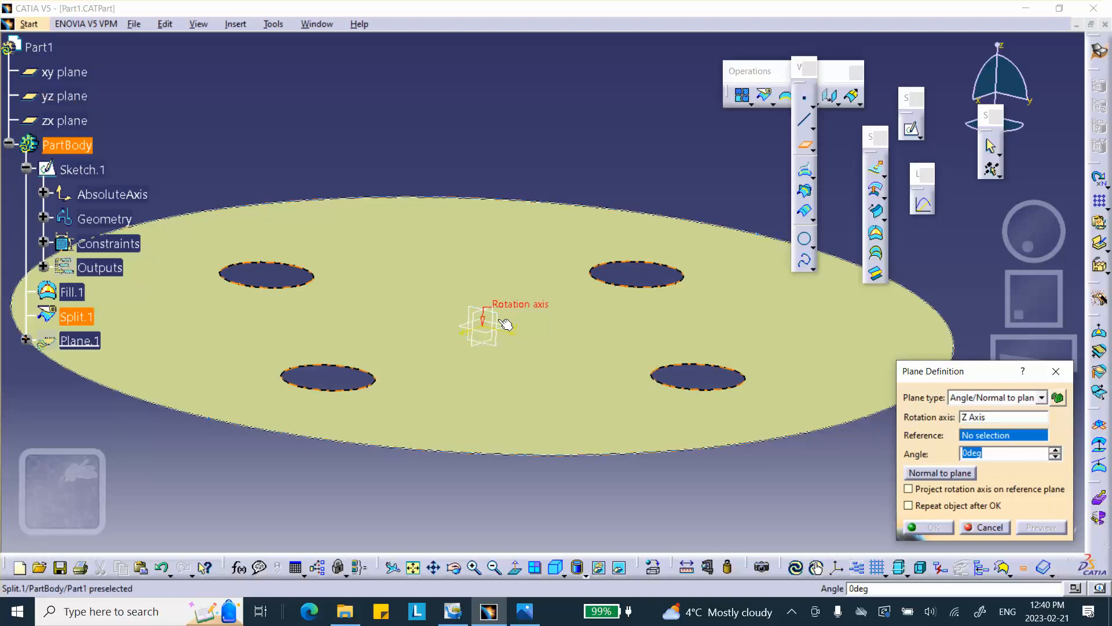
{"action": "left_click", "coordinate": [483, 320]}
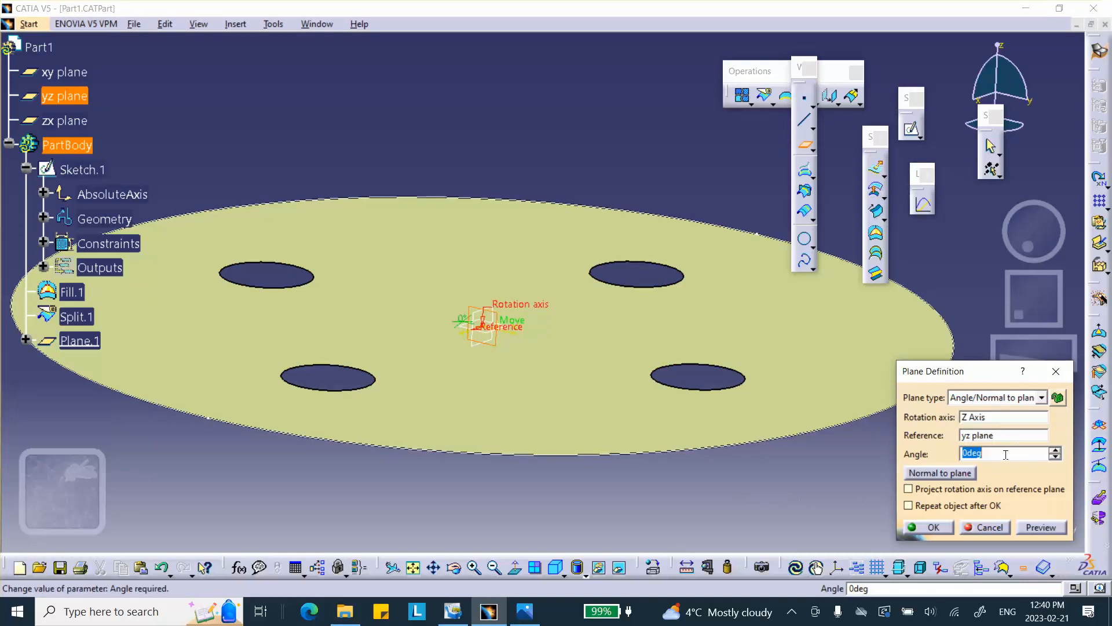
{"action": "type", "text": "45"}
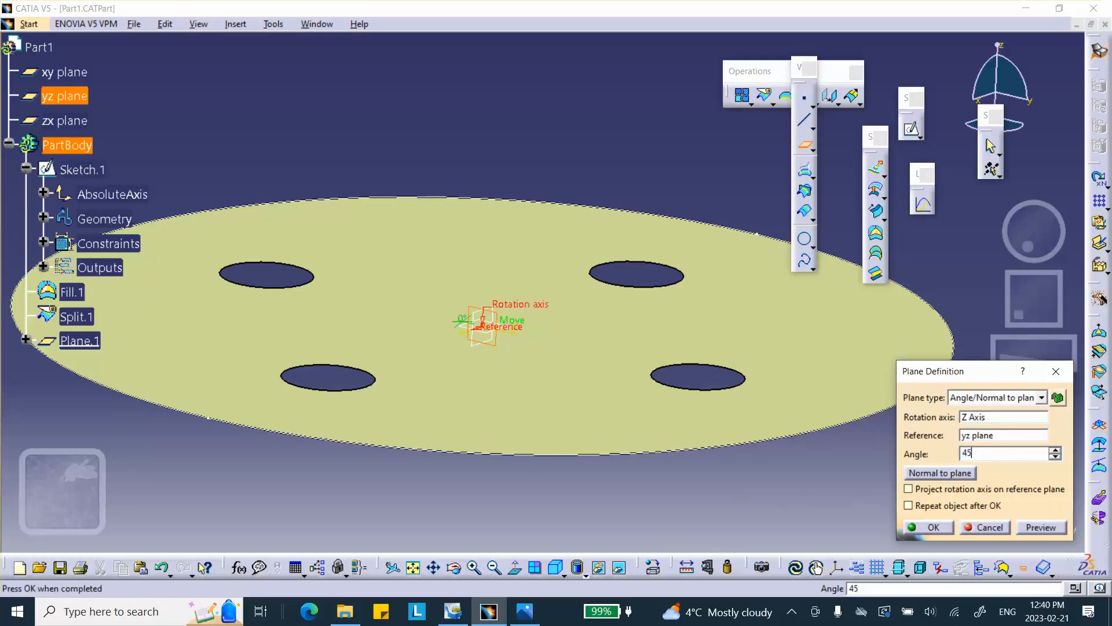
{"action": "left_click", "coordinate": [932, 527]}
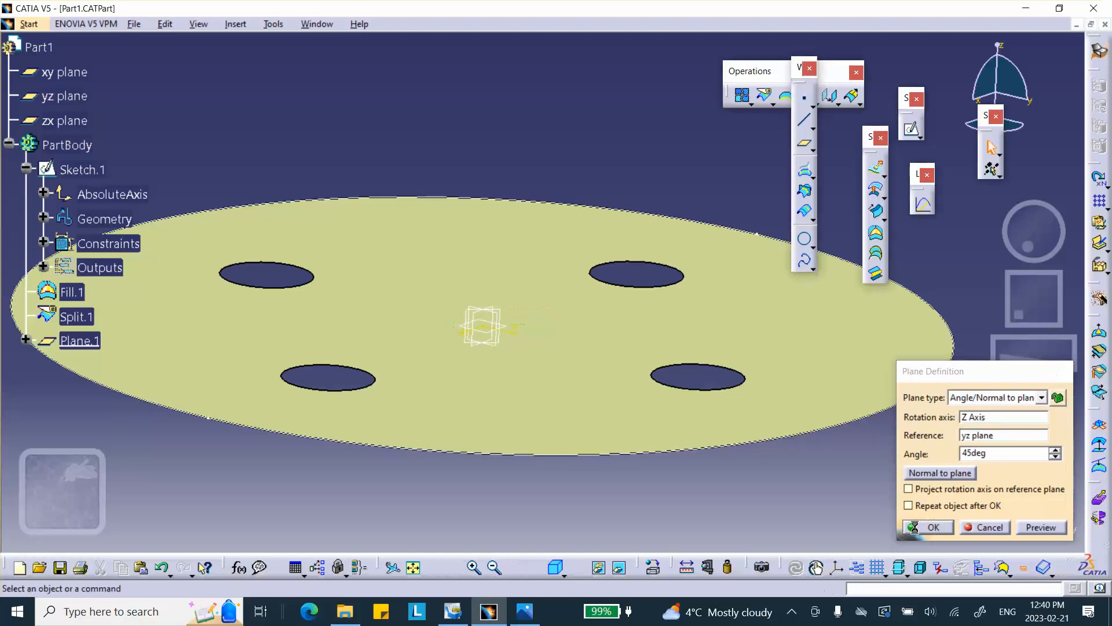
Split the holed surface using the yz plane as the cutting element.
{"action": "middle_click_drag", "start_coordinate": [575, 390], "coordinate": [358, 373]}
{"action": "middle_click_drag", "start_coordinate": [242, 314], "coordinate": [561, 268]}
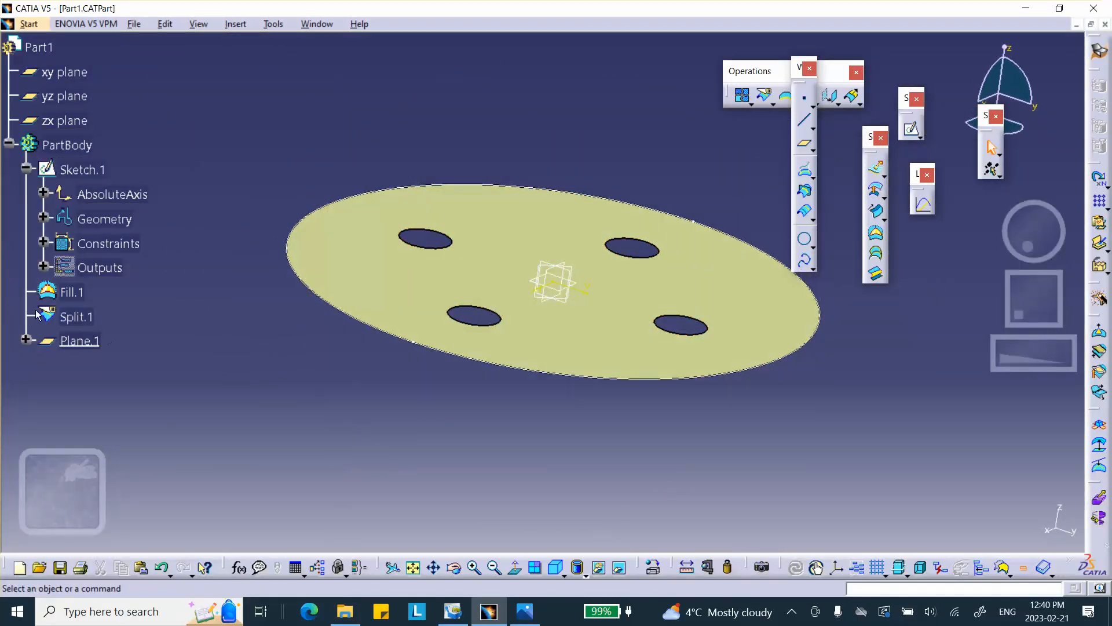
{"action": "left_click", "coordinate": [26, 340]}
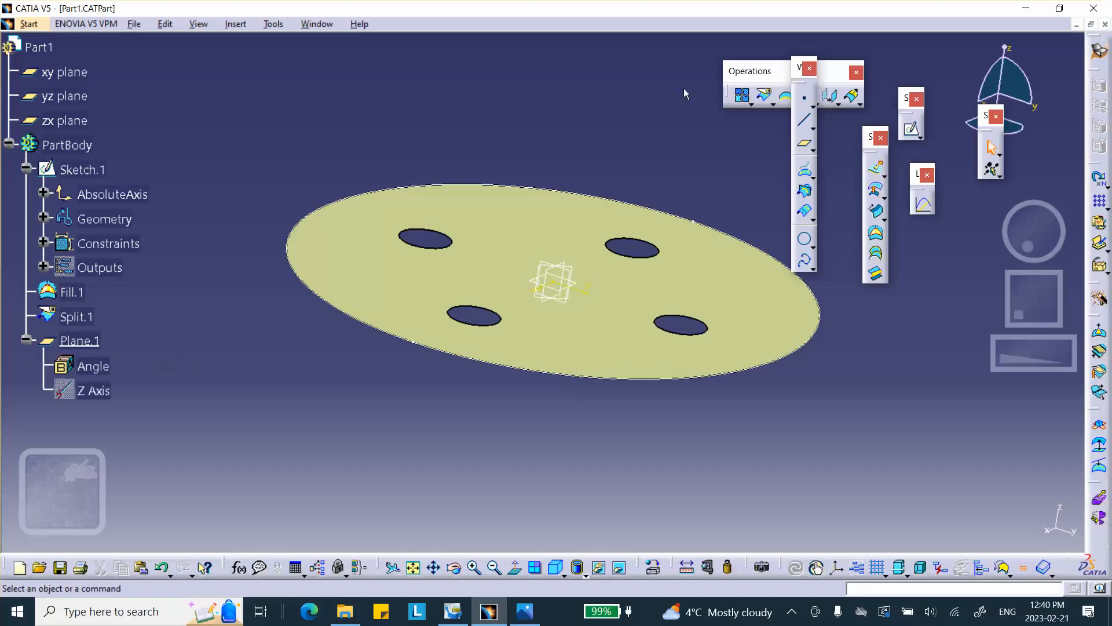
{"action": "left_click", "coordinate": [765, 95]}
{"action": "middle_click_drag", "start_coordinate": [515, 174], "coordinate": [502, 162]}
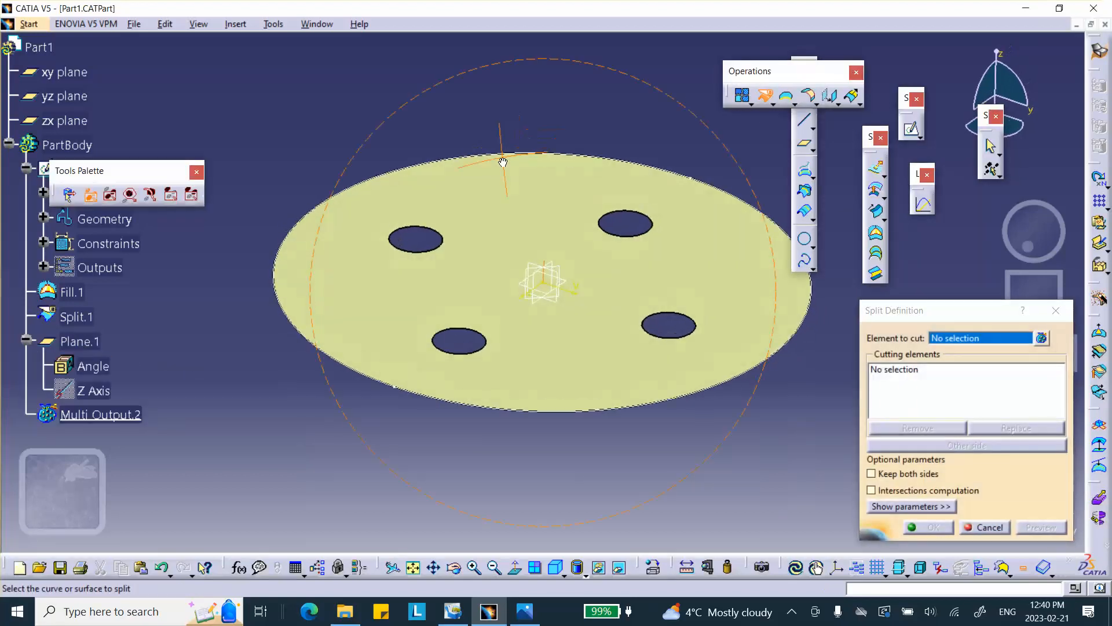
{"action": "left_click", "coordinate": [702, 249]}
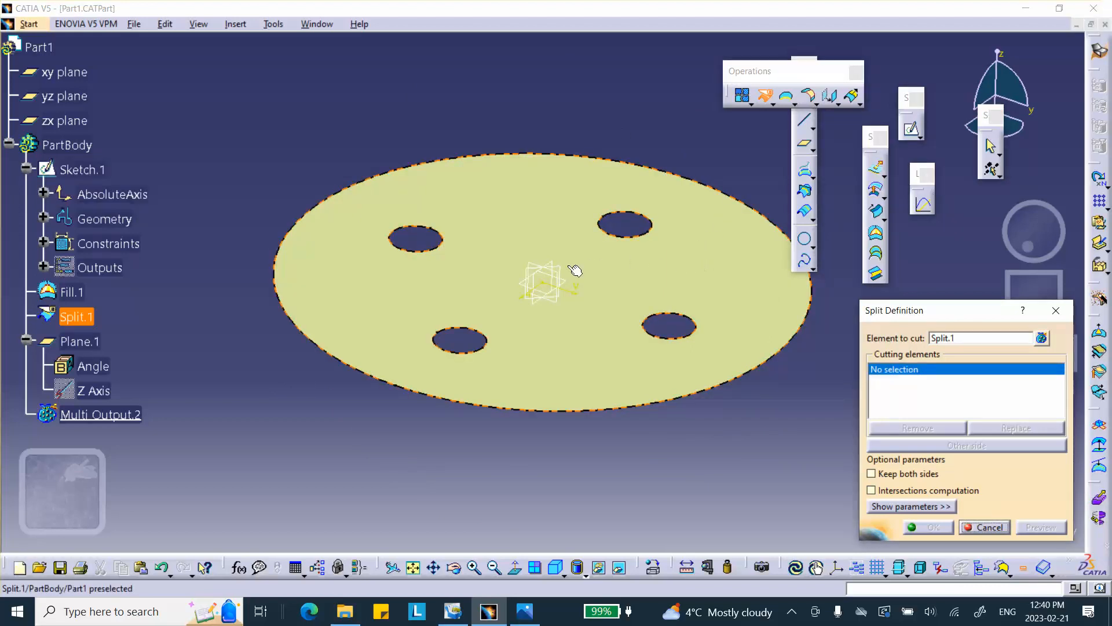
{"action": "left_click", "coordinate": [68, 103]}
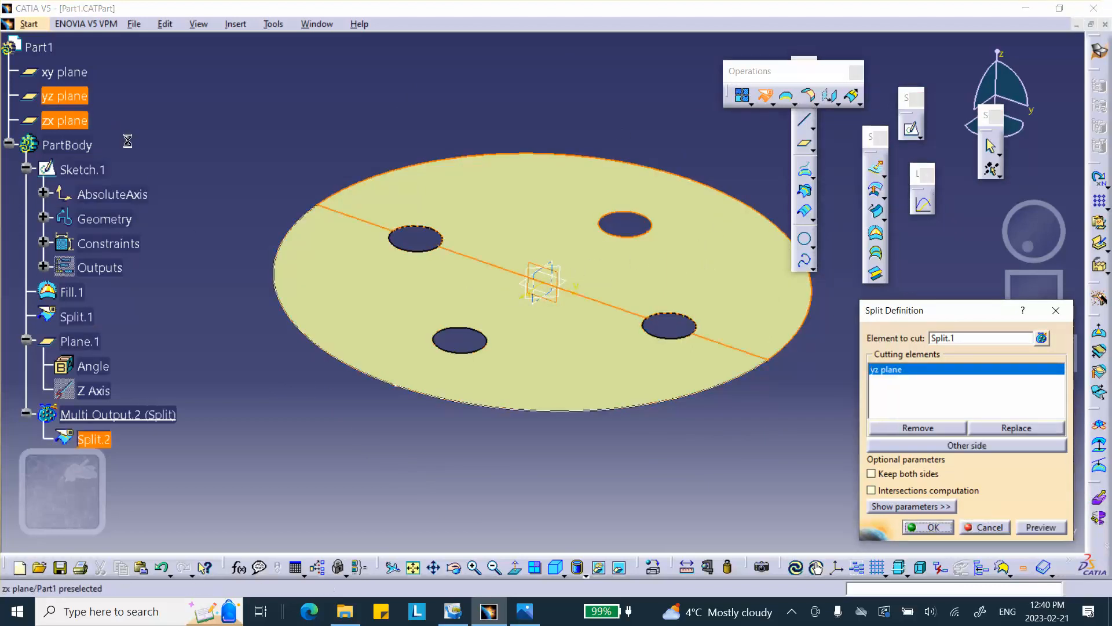
{"action": "left_click", "coordinate": [930, 527]}
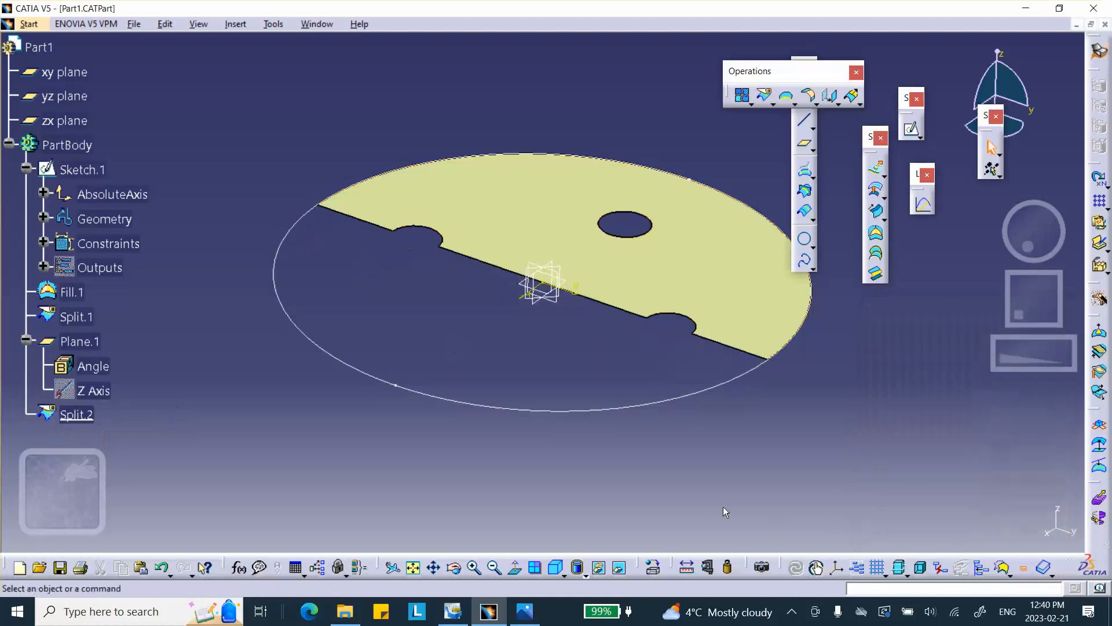
Split the holed surface again using Plane.1 as the cutting element.
{"action": "left_click", "coordinate": [762, 94]}
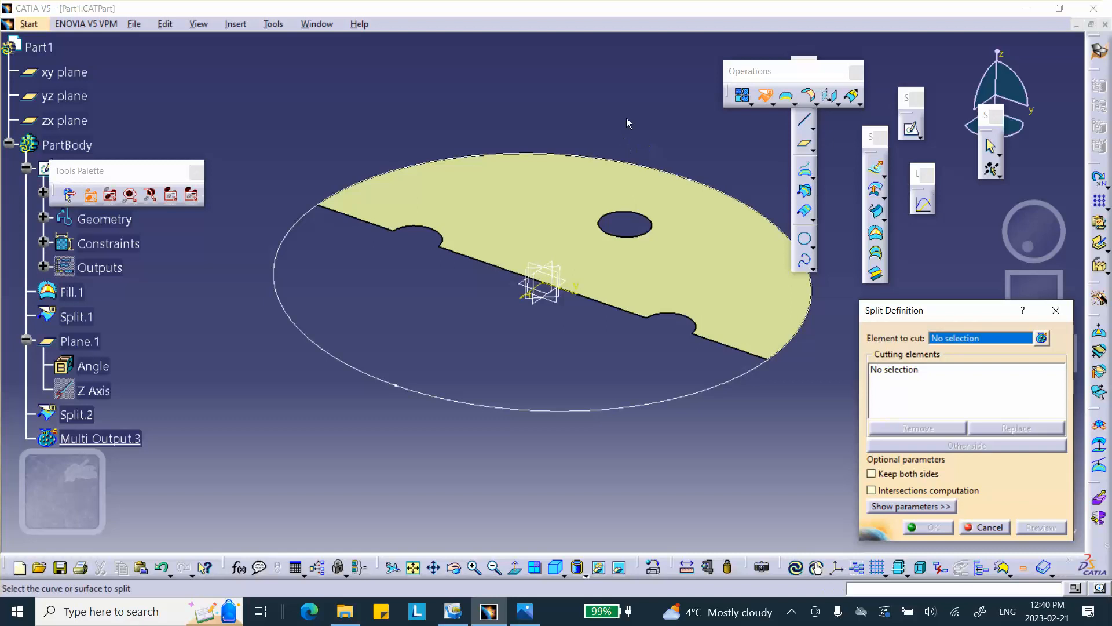
{"action": "left_click", "coordinate": [743, 289]}
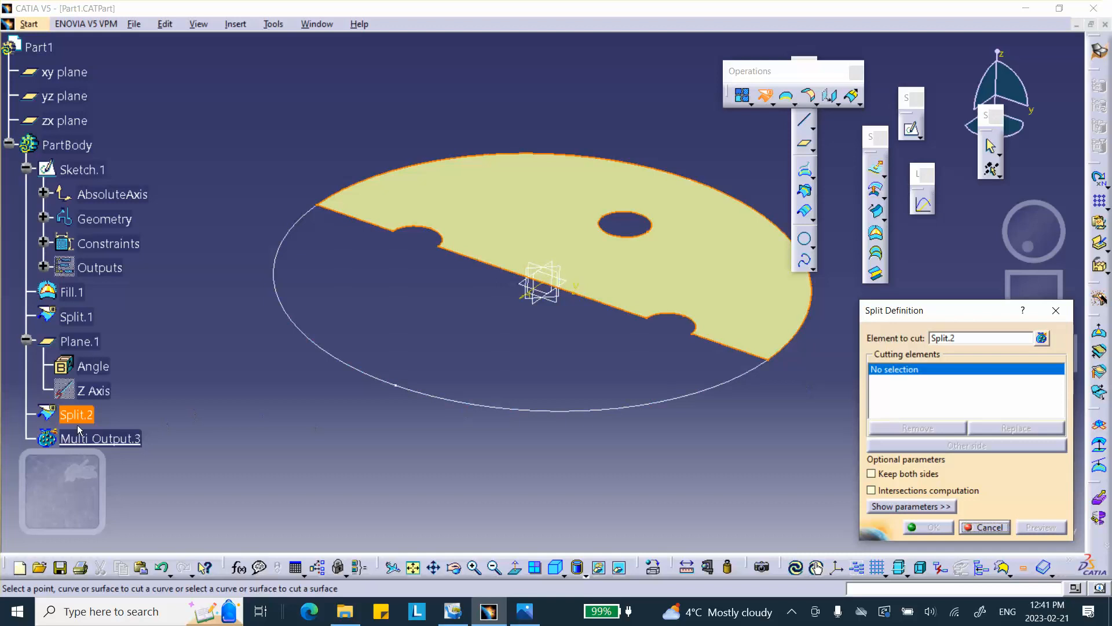
{"action": "left_click", "coordinate": [570, 271]}
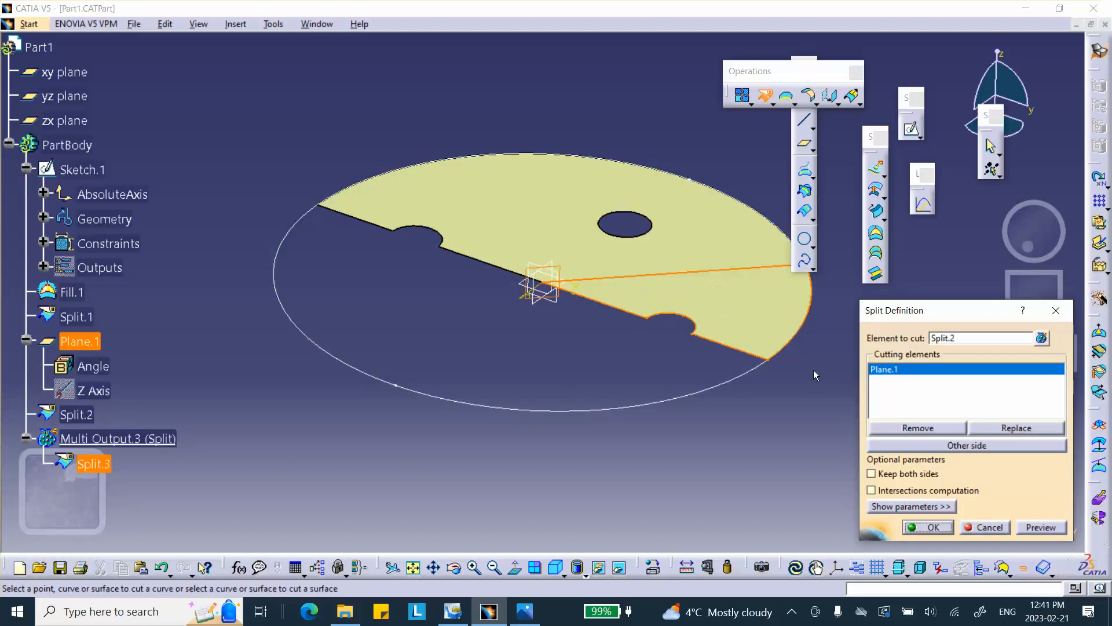
{"action": "left_click", "coordinate": [943, 534]}
Insert a standard axis system with default settings.
{"action": "middle_click_drag", "start_coordinate": [812, 420], "coordinate": [682, 328]}
{"action": "middle_click_drag", "start_coordinate": [490, 321], "coordinate": [610, 339]}
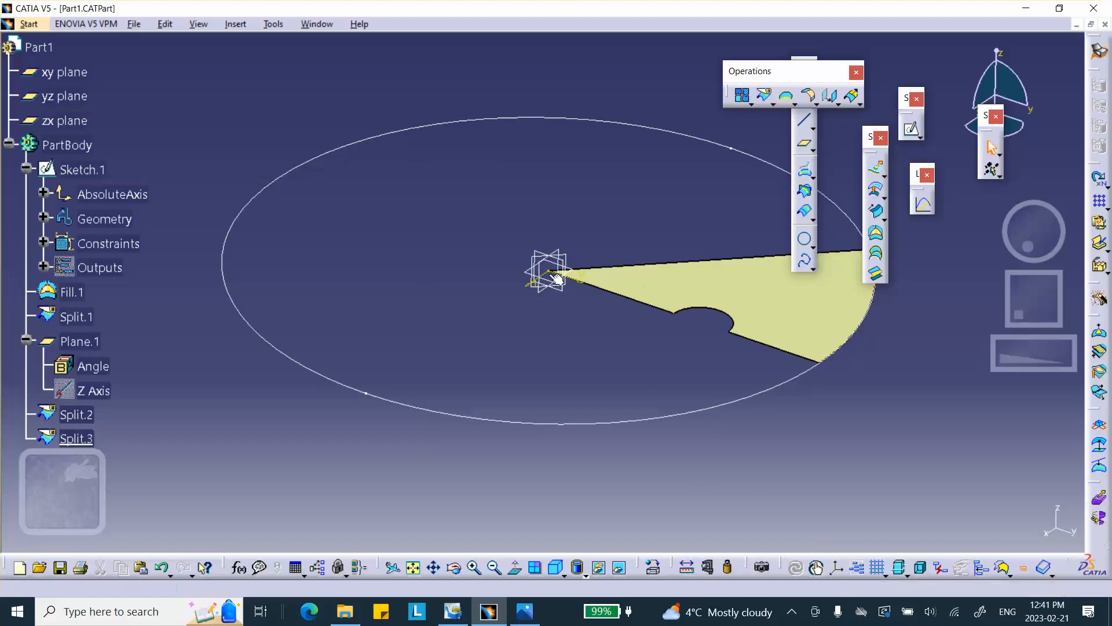
{"action": "left_click", "coordinate": [837, 569]}
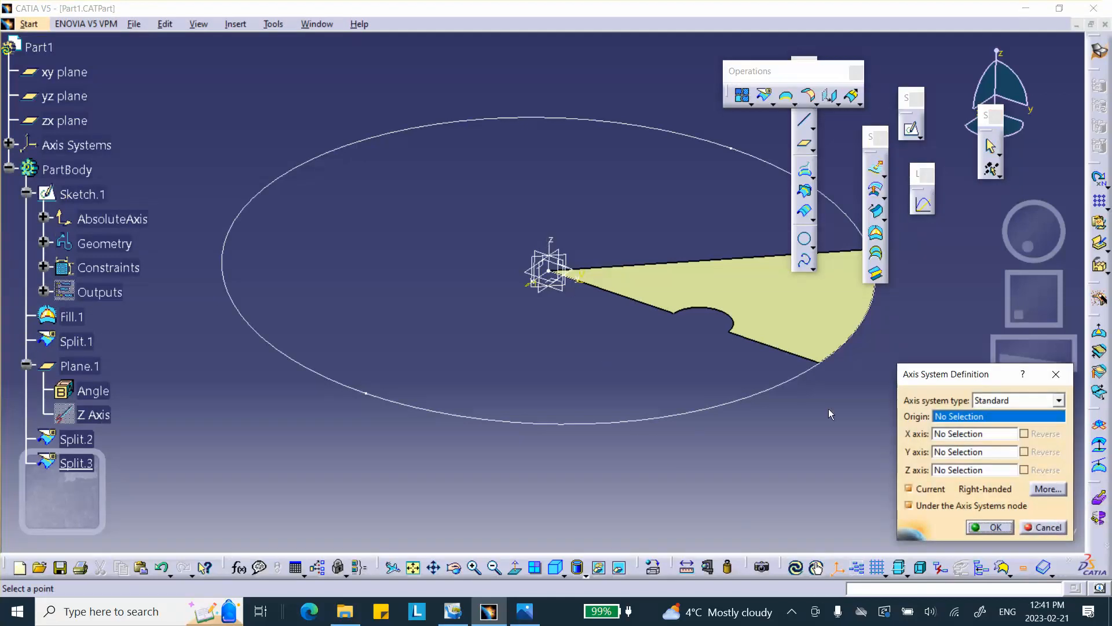
{"action": "left_click", "coordinate": [1002, 532]}
Apply the Steel material from the Metal catalog to the part.
{"action": "middle_click_drag", "start_coordinate": [635, 382], "coordinate": [588, 352]}
{"action": "left_click", "coordinate": [653, 567]}
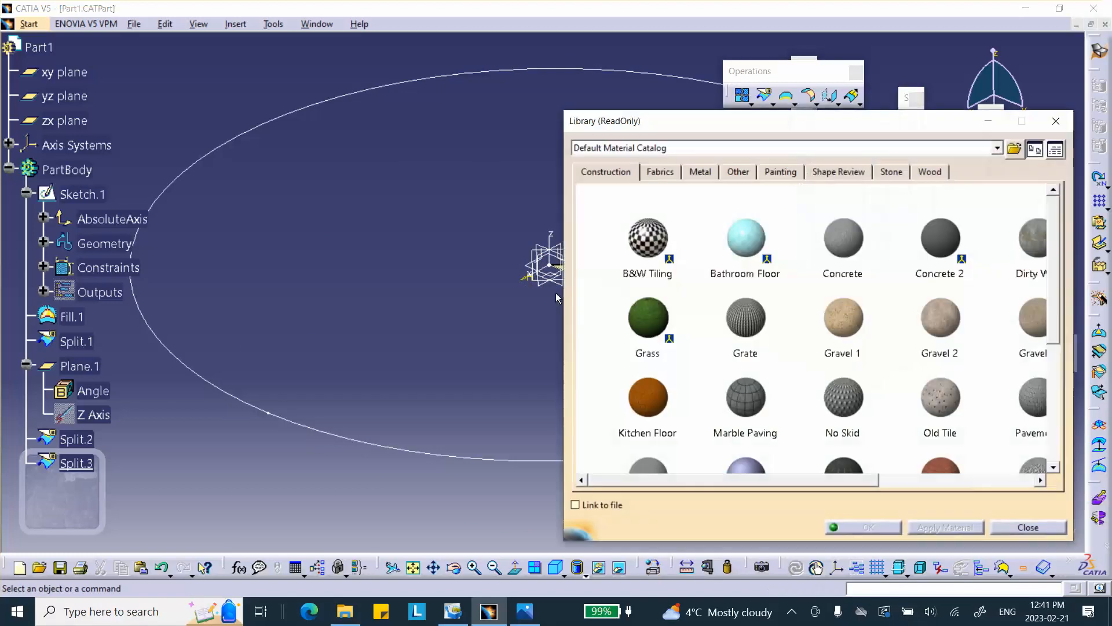
{"action": "left_click", "coordinate": [700, 172]}
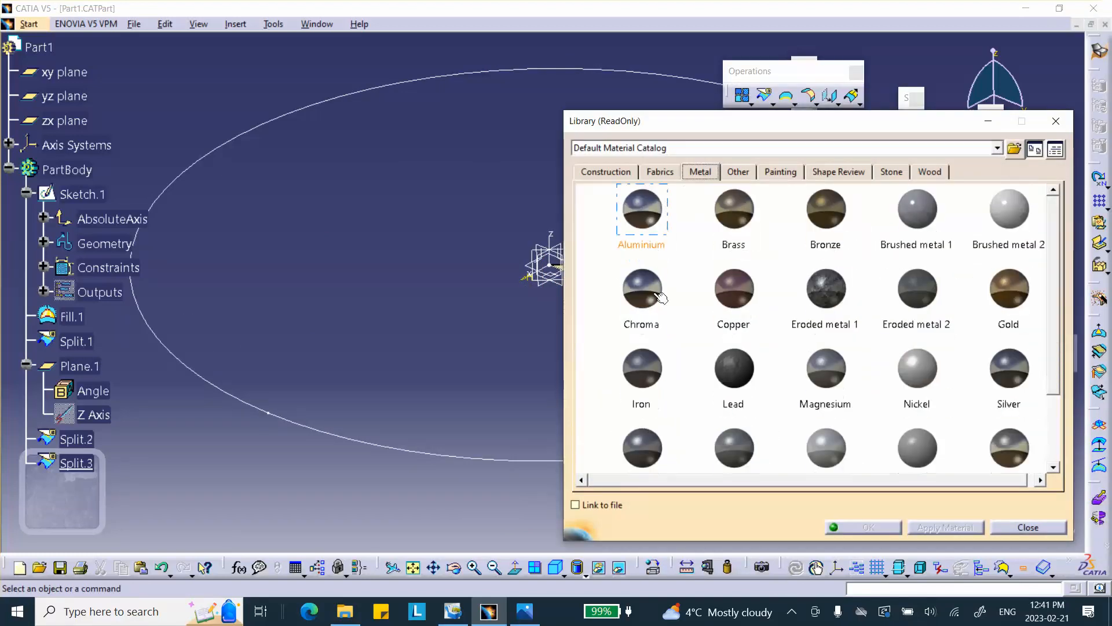
{"action": "scroll", "coordinate": [652, 371], "scroll_direction": "down", "scroll_amount": 3}
{"action": "left_click", "coordinate": [643, 365]}
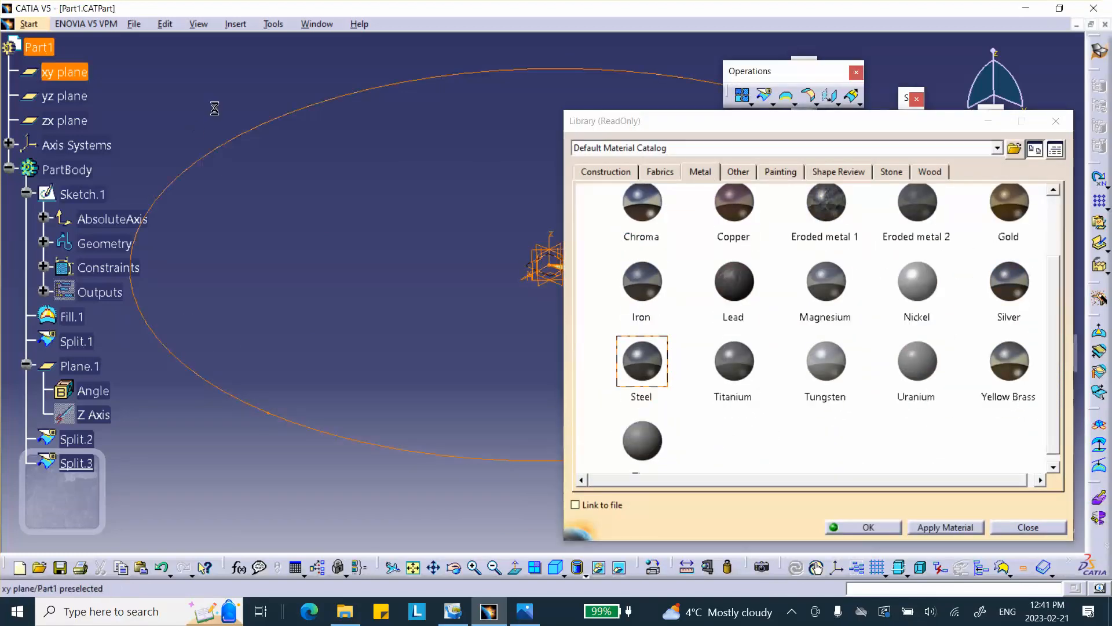
{"action": "left_click", "coordinate": [869, 526]}
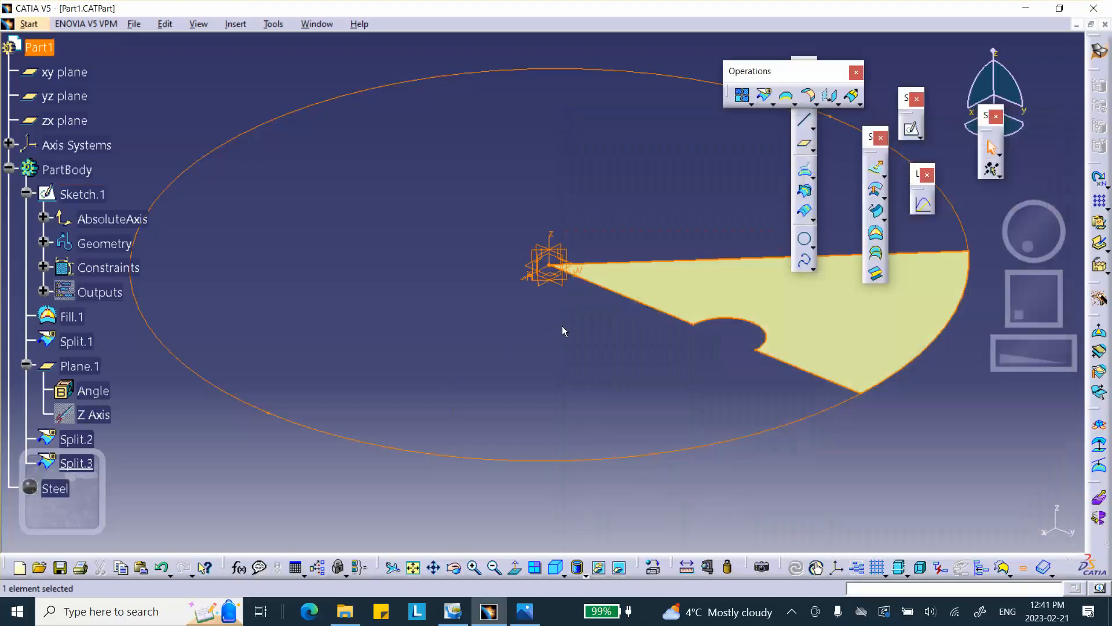
Save the part.
{"action": "middle_click_drag", "start_coordinate": [566, 328], "coordinate": [533, 341]}
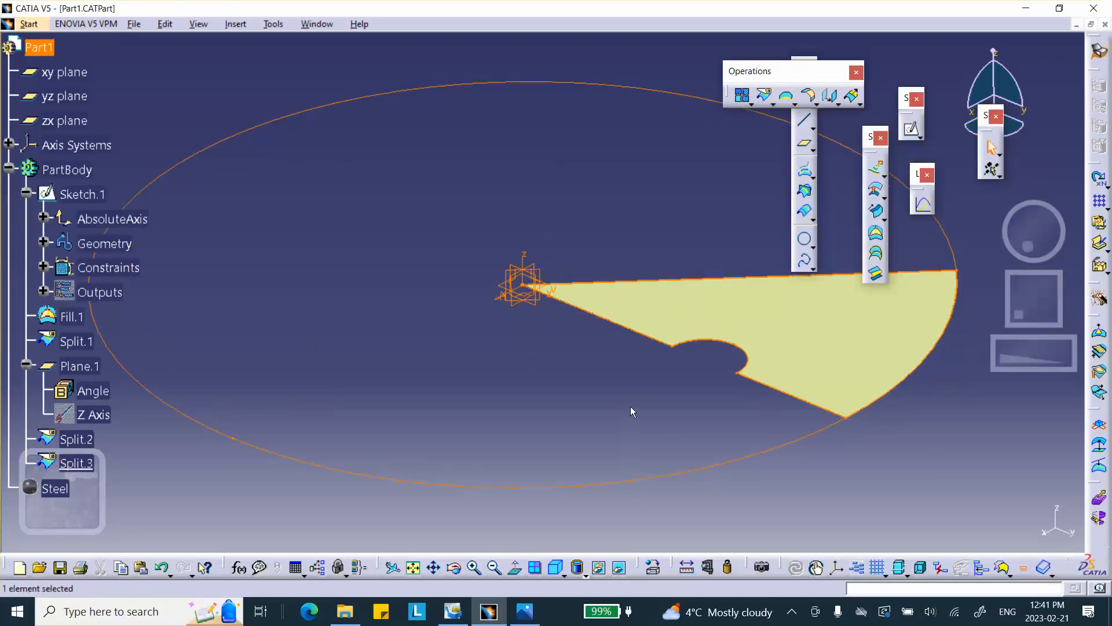
{"action": "left_click", "coordinate": [687, 565]}
{"action": "middle_click_drag", "start_coordinate": [610, 196], "coordinate": [502, 147]}
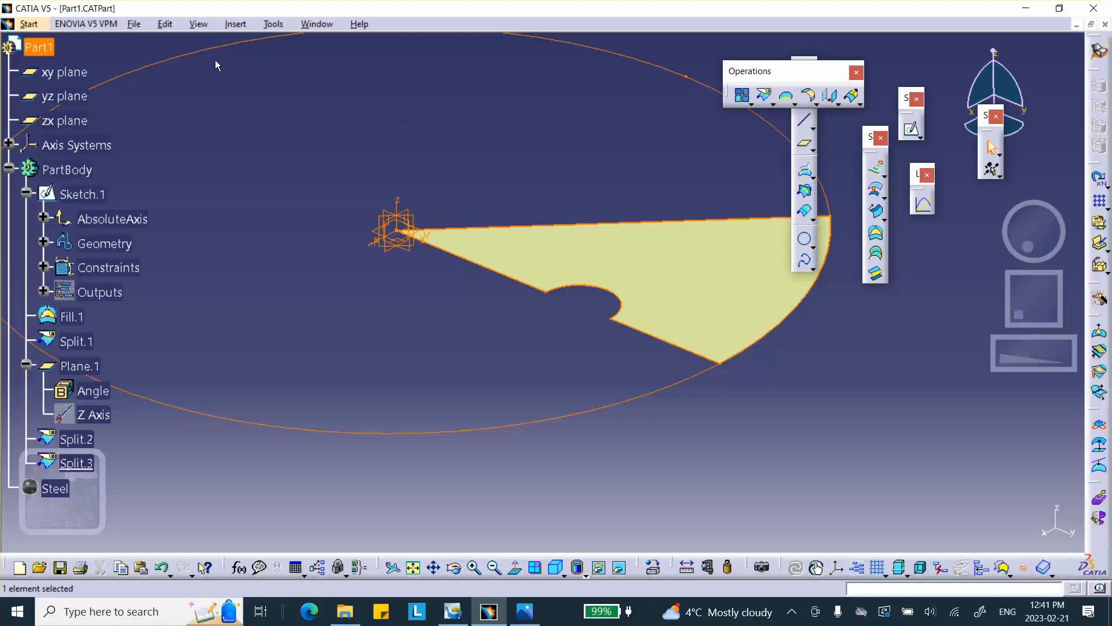
{"action": "left_click", "coordinate": [60, 568]}
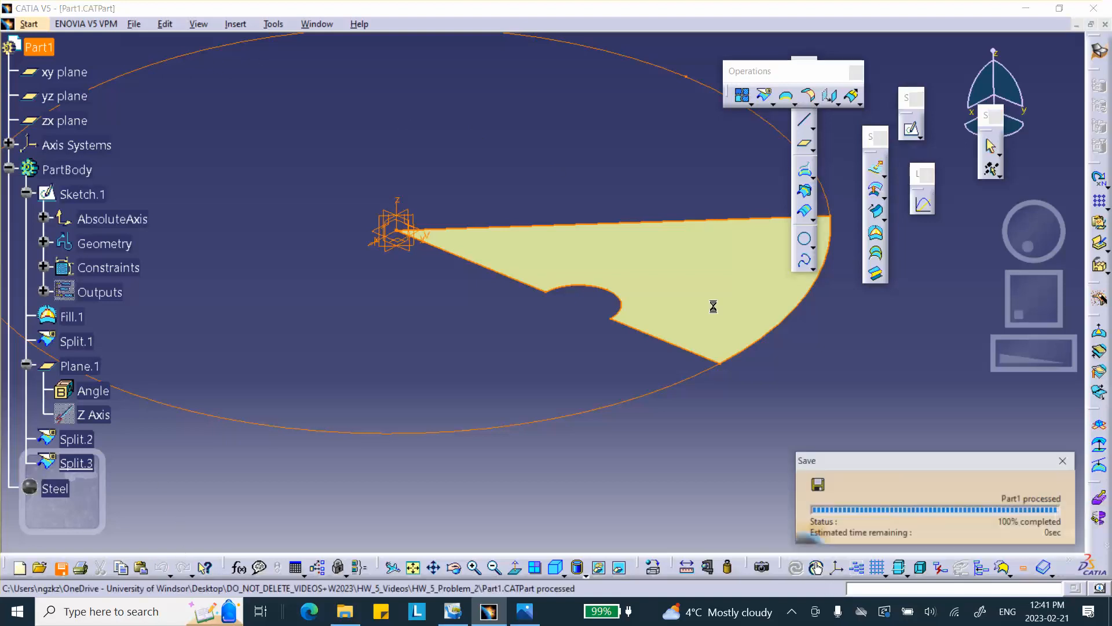
Switch to the Generative Structural Analysis workbench and start a Static Analysis case.
{"action": "left_click", "coordinate": [27, 24]}
{"action": "mouse_move", "coordinate": [64, 100]}
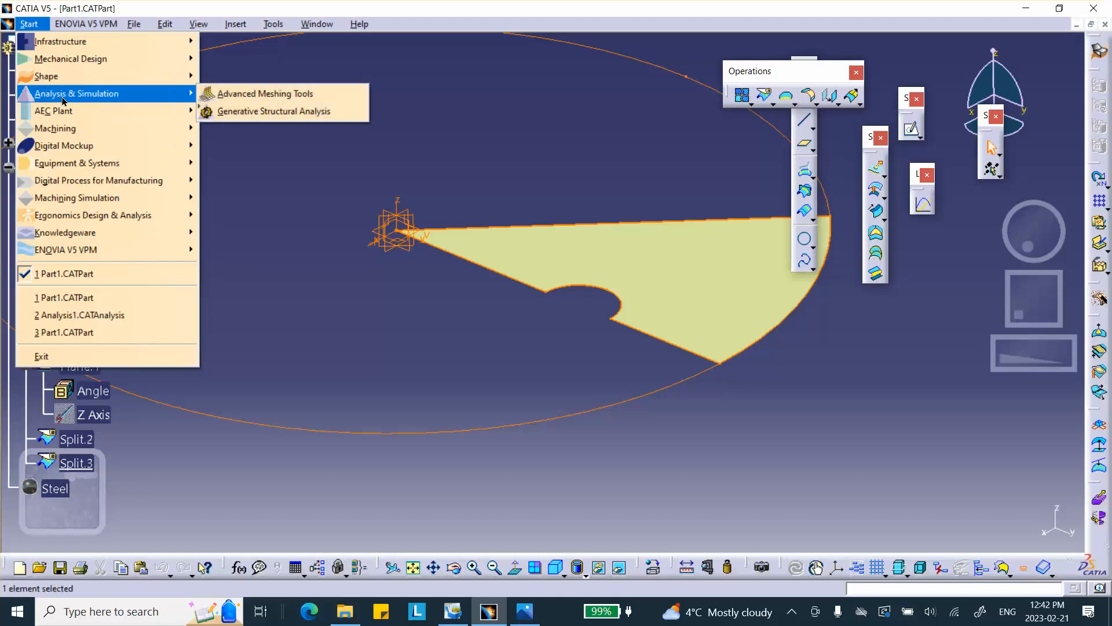
{"action": "left_click", "coordinate": [242, 118]}
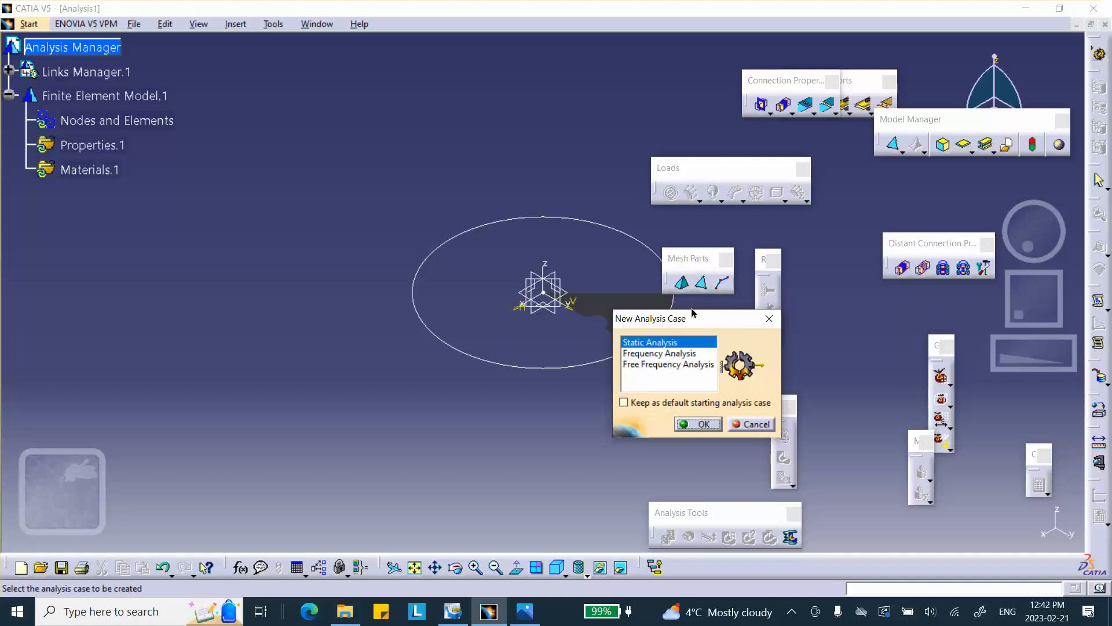
{"action": "left_click_drag", "start_coordinate": [696, 317], "coordinate": [766, 304]}
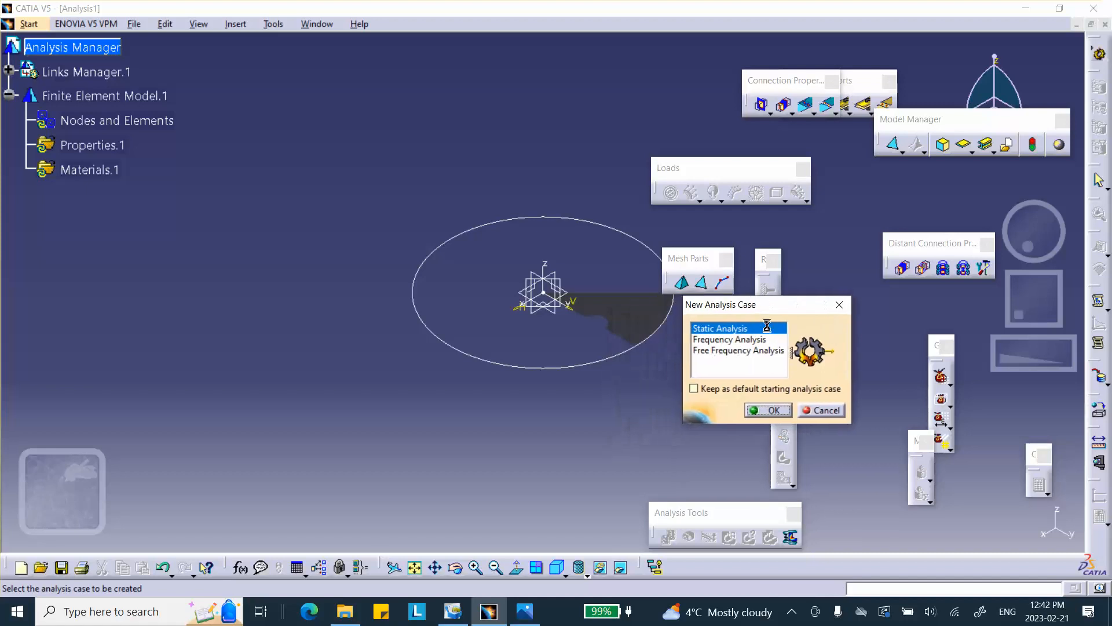
{"action": "left_click", "coordinate": [773, 411]}
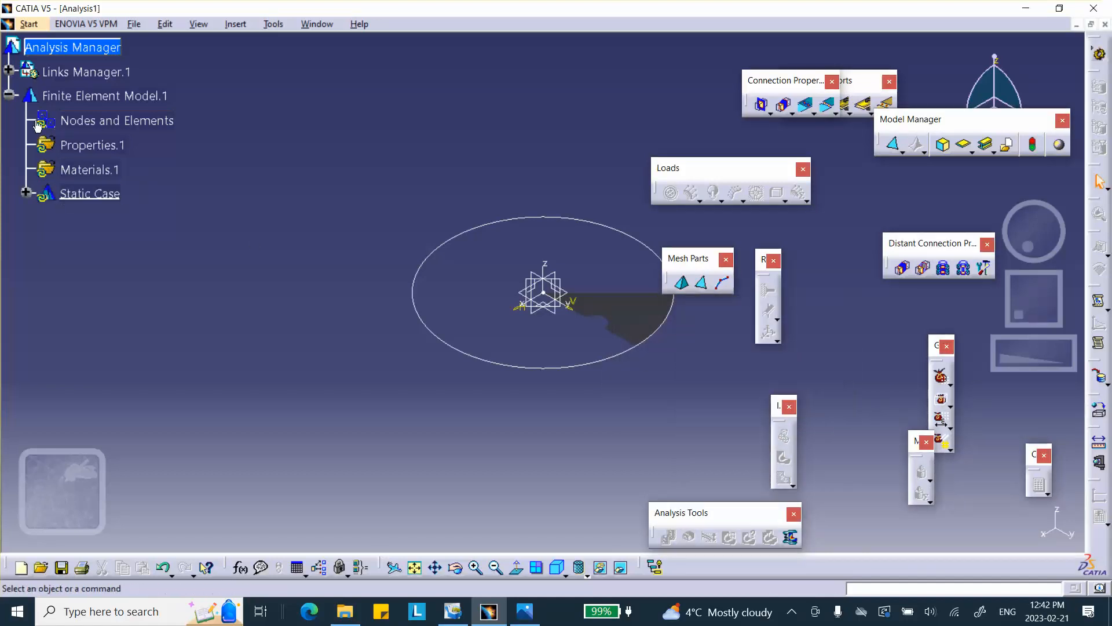
Mesh the sector surface with an OCTREE triangle mesh of size 0.5 in.
{"action": "middle_click_drag", "start_coordinate": [522, 197], "coordinate": [634, 281]}
{"action": "left_click", "coordinate": [702, 283]}
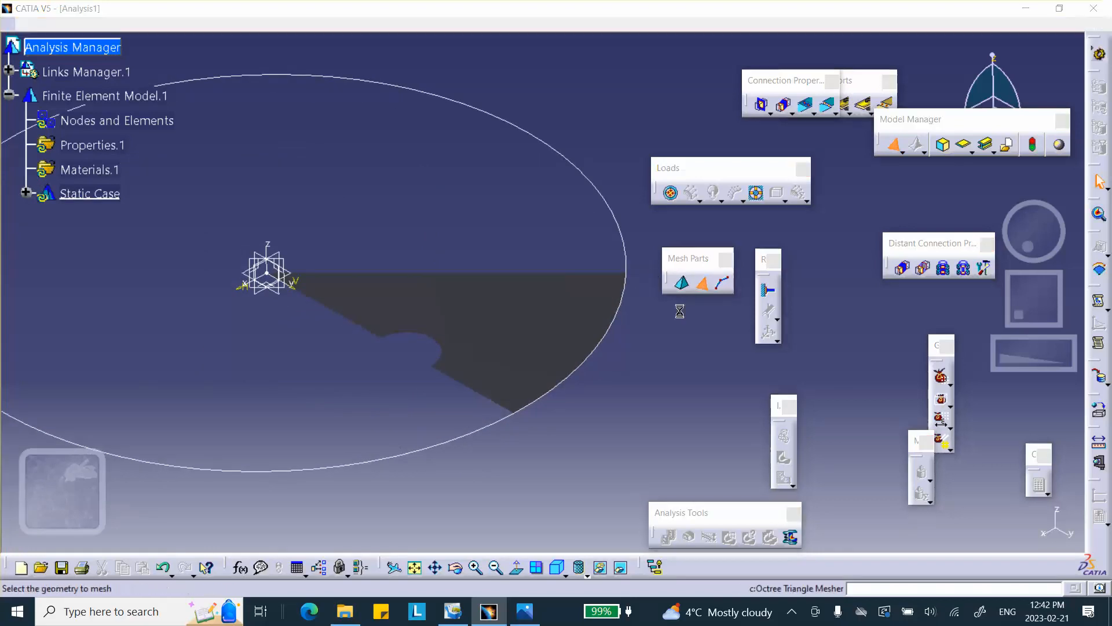
{"action": "left_click", "coordinate": [563, 342]}
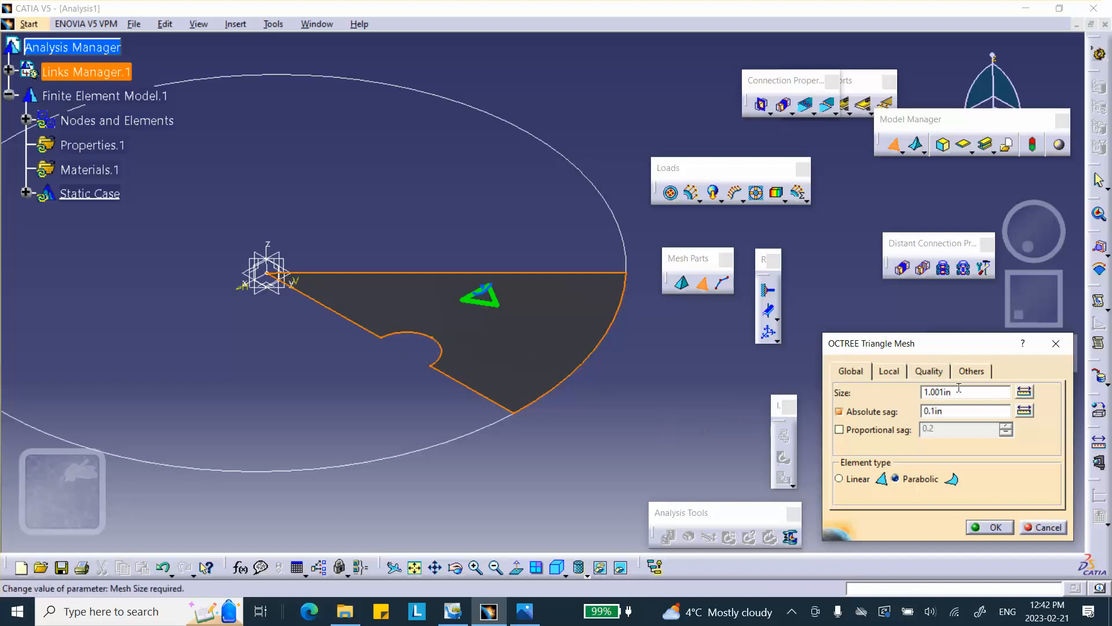
{"action": "left_click_drag", "start_coordinate": [959, 389], "coordinate": [732, 378]}
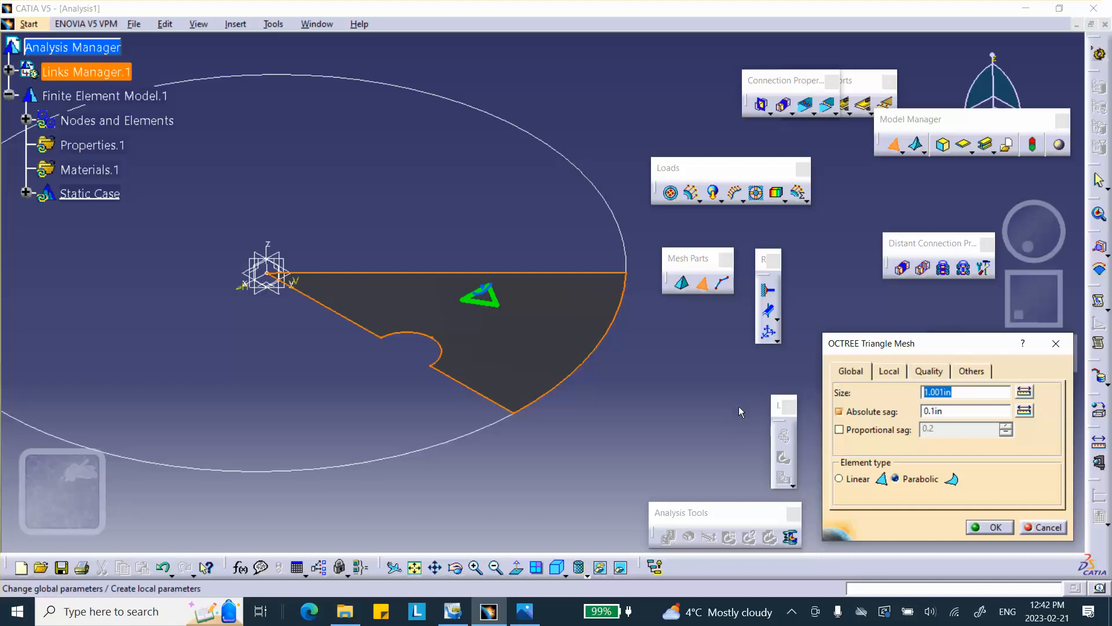
{"action": "type", "text": ".5"}
{"action": "left_click", "coordinate": [990, 526]}
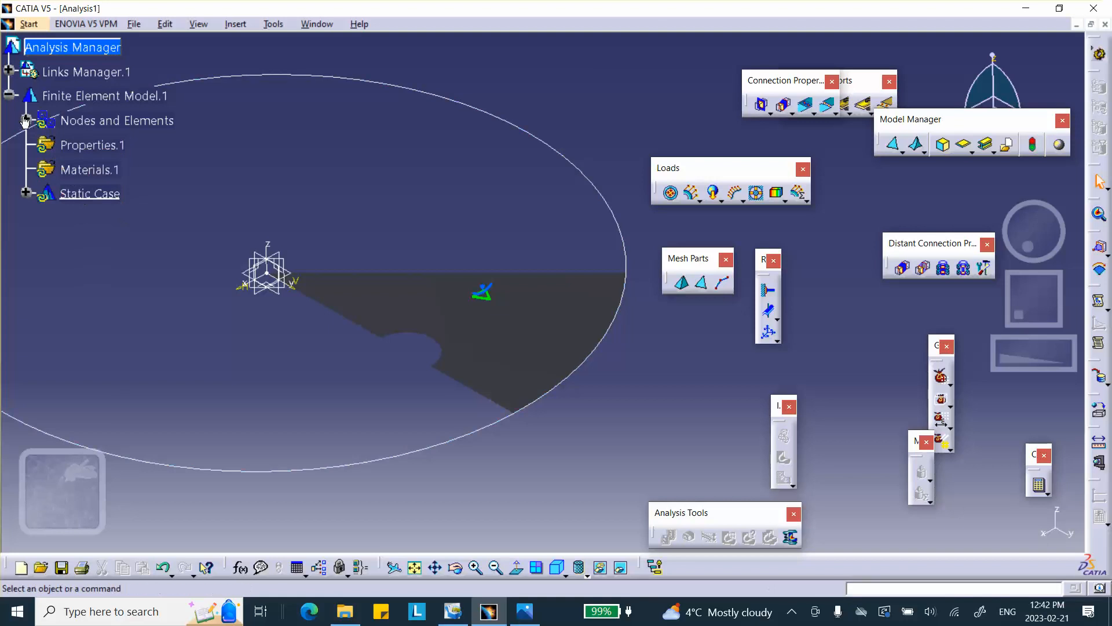
Generate the mesh visualization for the nodes and elements.
{"action": "right_click", "coordinate": [109, 124]}
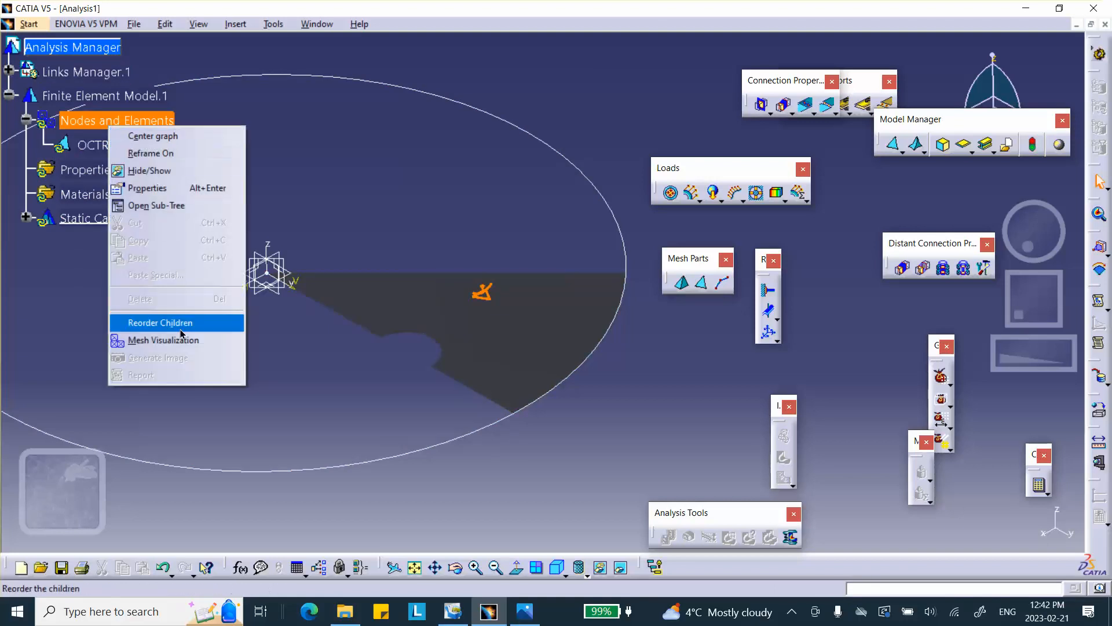
{"action": "left_click", "coordinate": [156, 339]}
{"action": "left_click", "coordinate": [559, 337]}
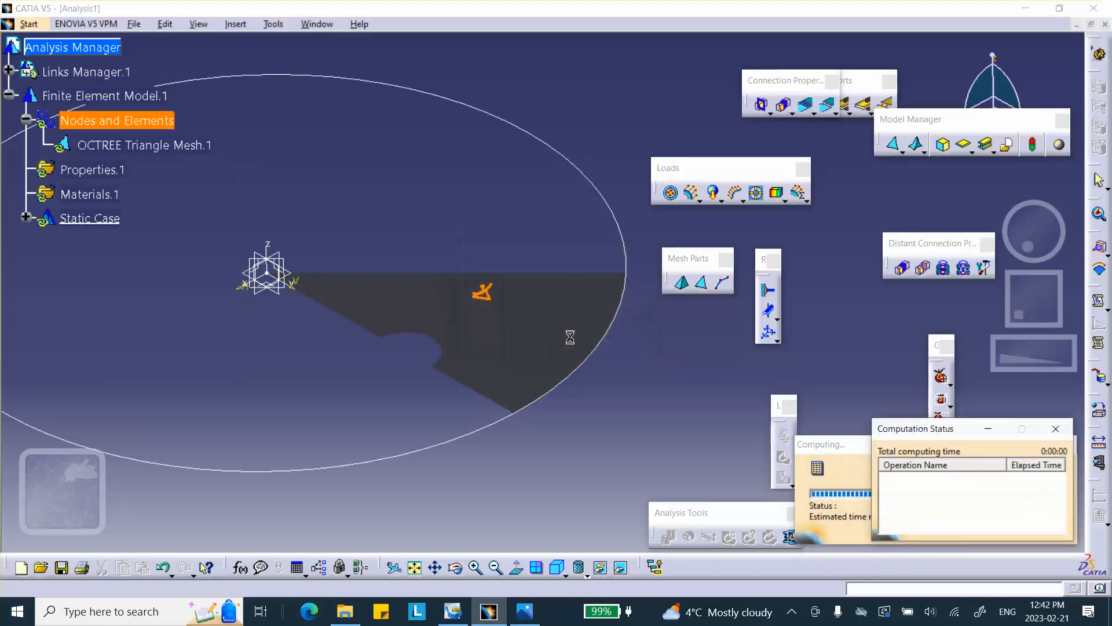
{"action": "left_click", "coordinate": [587, 572]}
{"action": "left_click", "coordinate": [597, 493]}
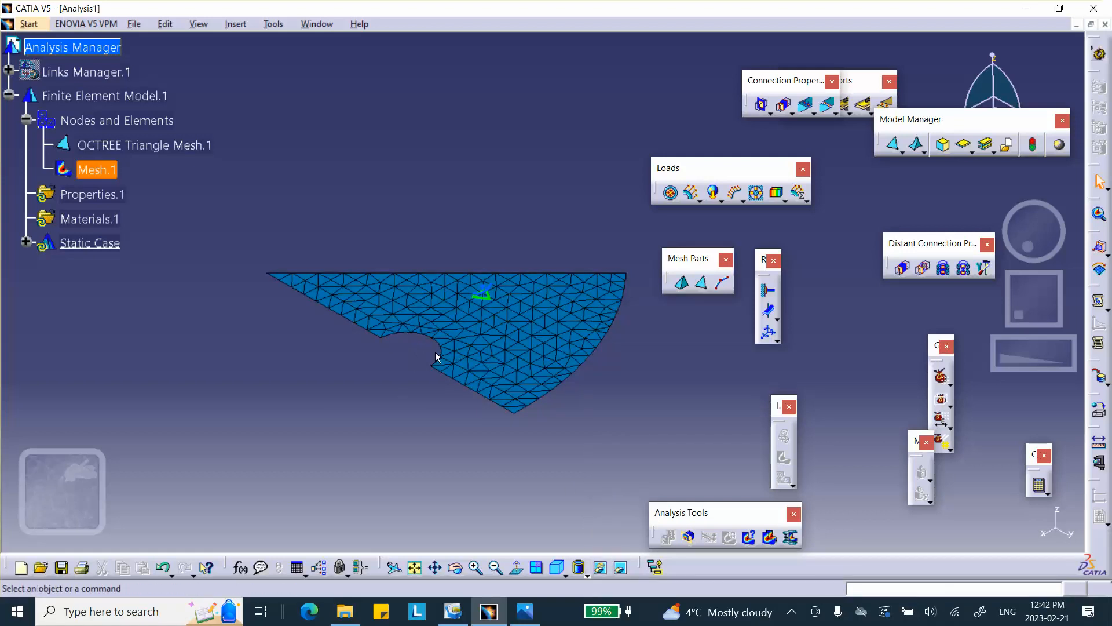
{"action": "double_click", "coordinate": [107, 144]}
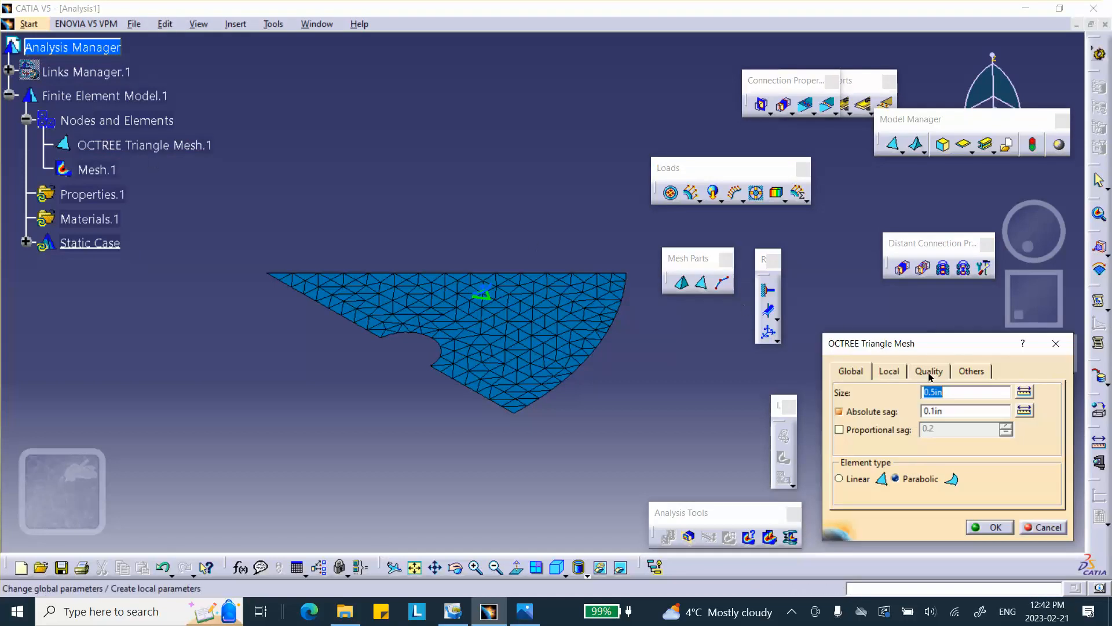
{"action": "left_click", "coordinate": [890, 373]}
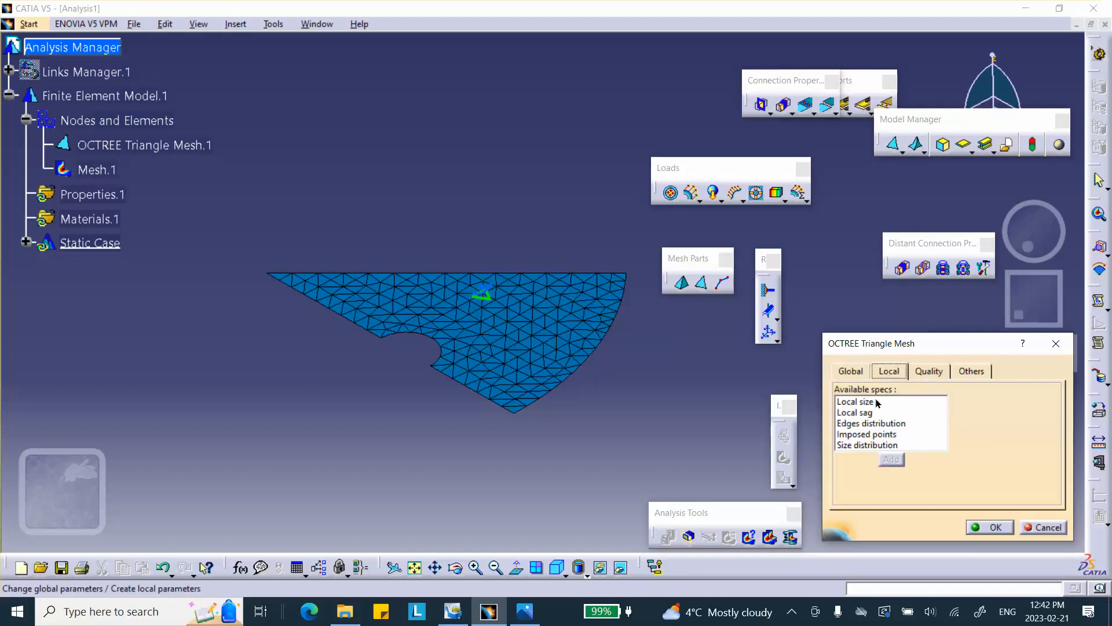
{"action": "left_click", "coordinate": [867, 424]}
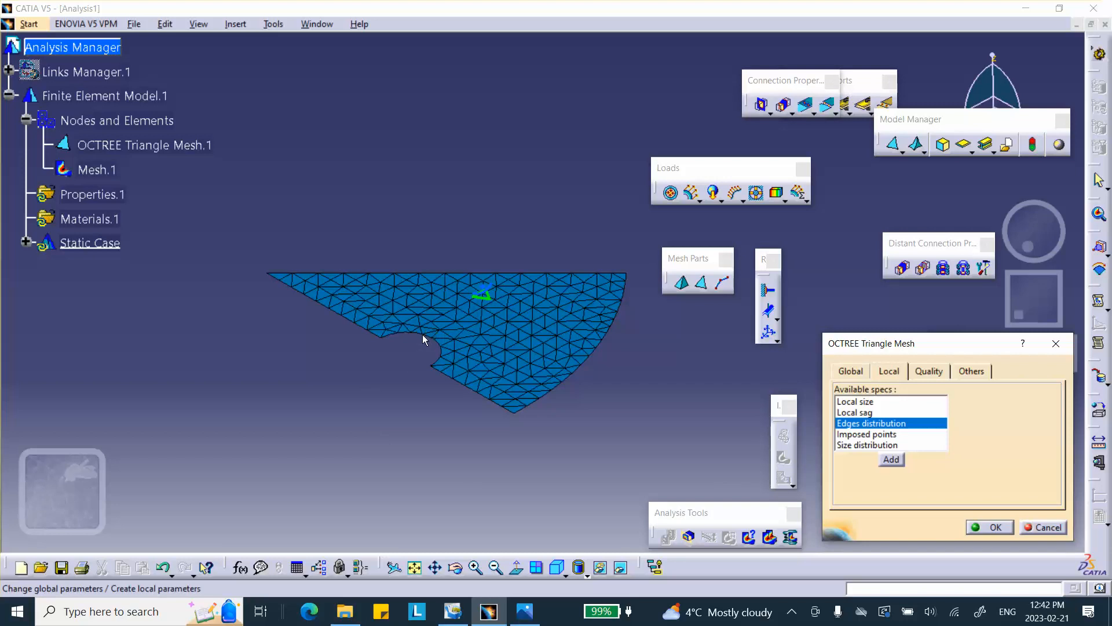
{"action": "left_click", "coordinate": [1043, 527]}
Deactivate the mesh visualization.
{"action": "right_click", "coordinate": [99, 172]}
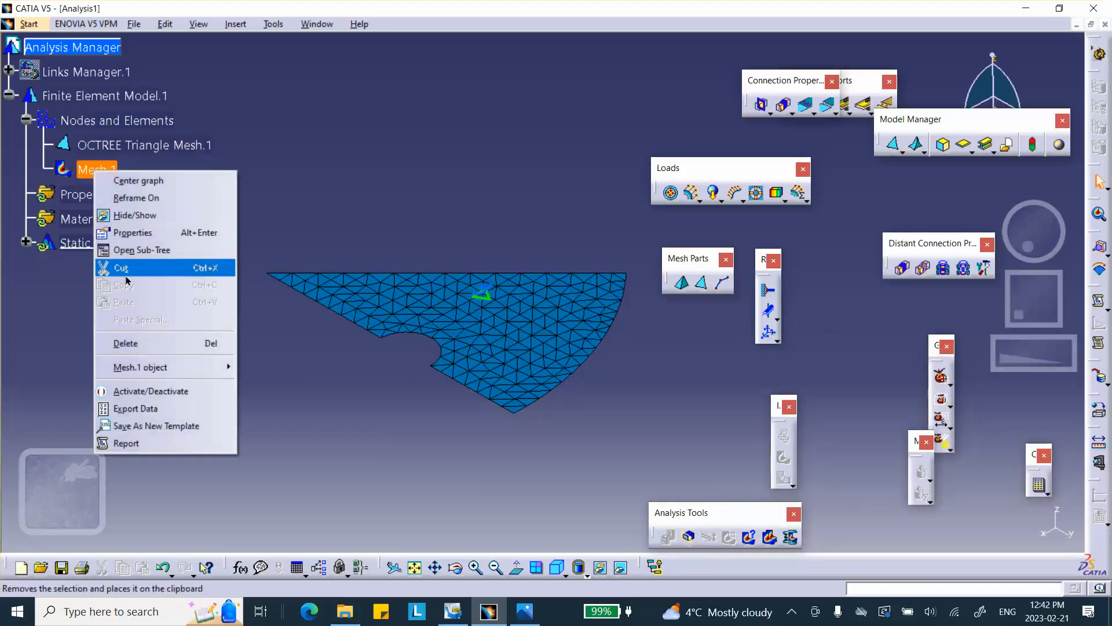
{"action": "left_click", "coordinate": [153, 390]}
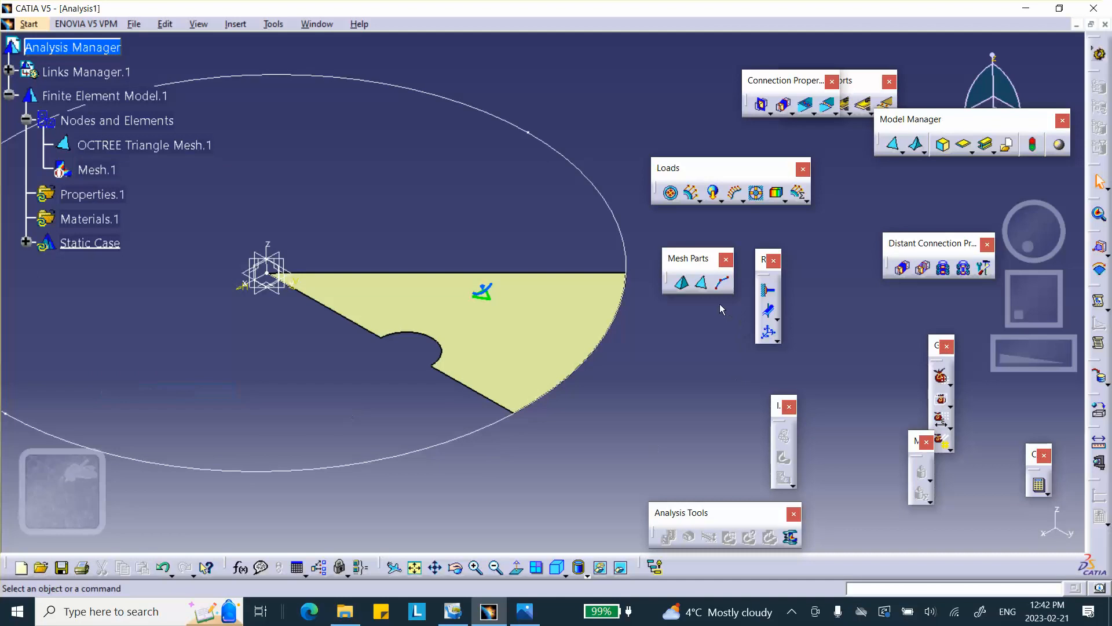
Try to add an edges distribution of 6 edges on the hole's arc edge in the OCTREE mesh.
{"action": "double_click", "coordinate": [194, 152]}
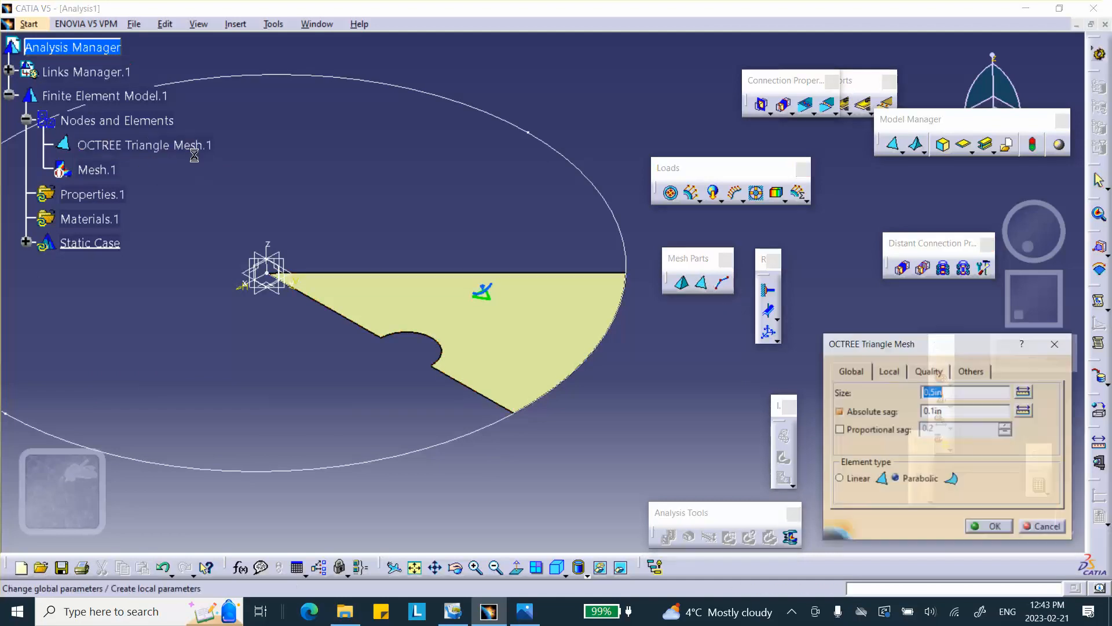
{"action": "left_click", "coordinate": [889, 371]}
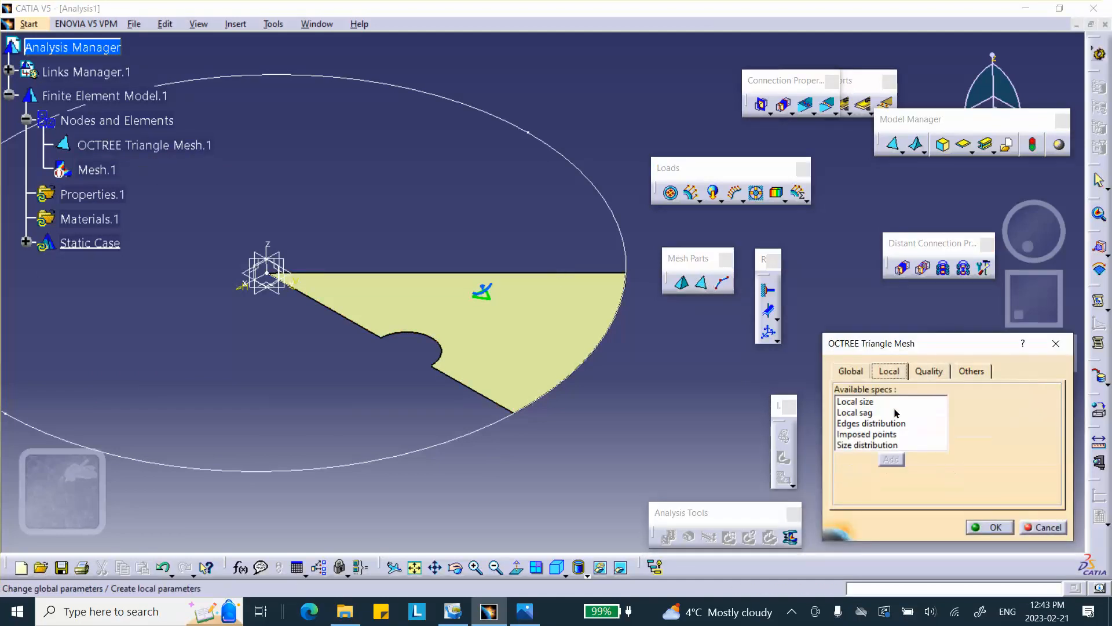
{"action": "left_click", "coordinate": [862, 423]}
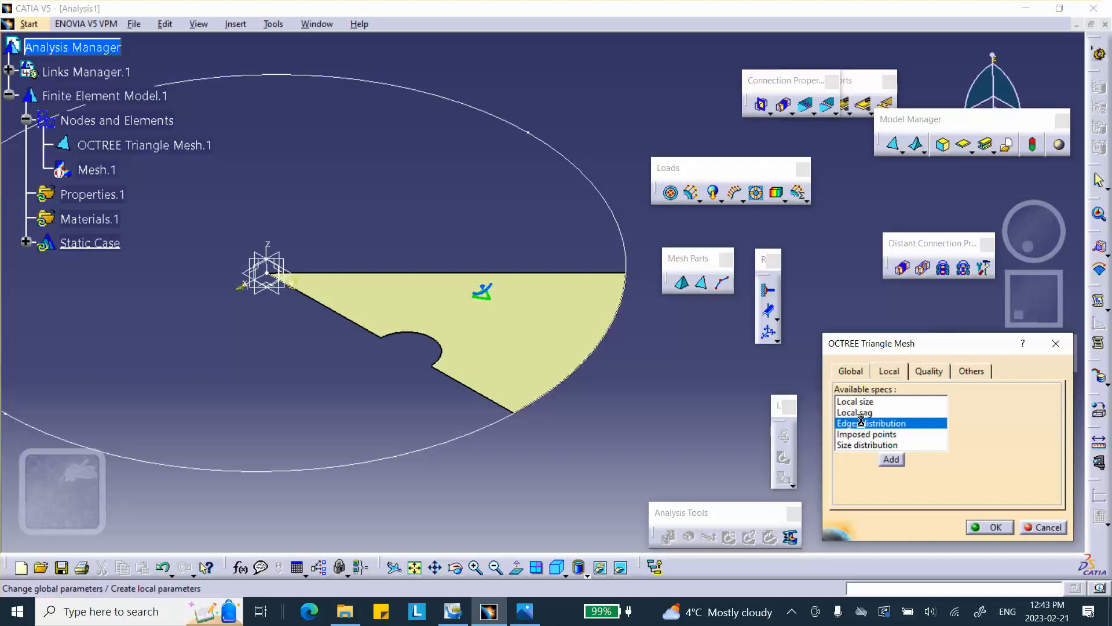
{"action": "left_click", "coordinate": [426, 334]}
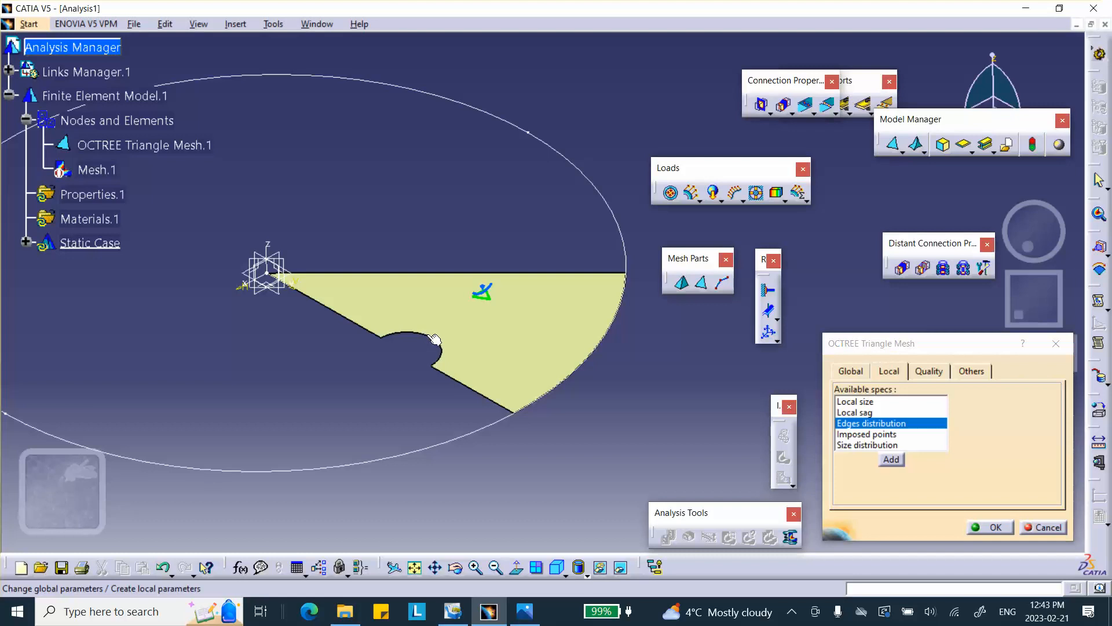
{"action": "left_click", "coordinate": [891, 460]}
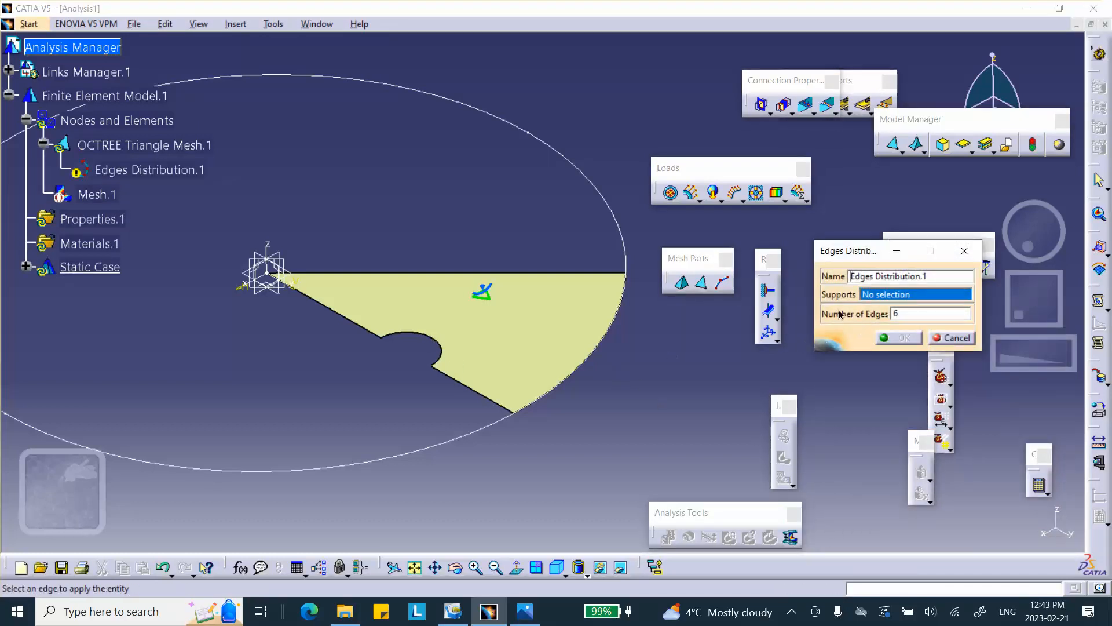
{"action": "left_click", "coordinate": [440, 347]}
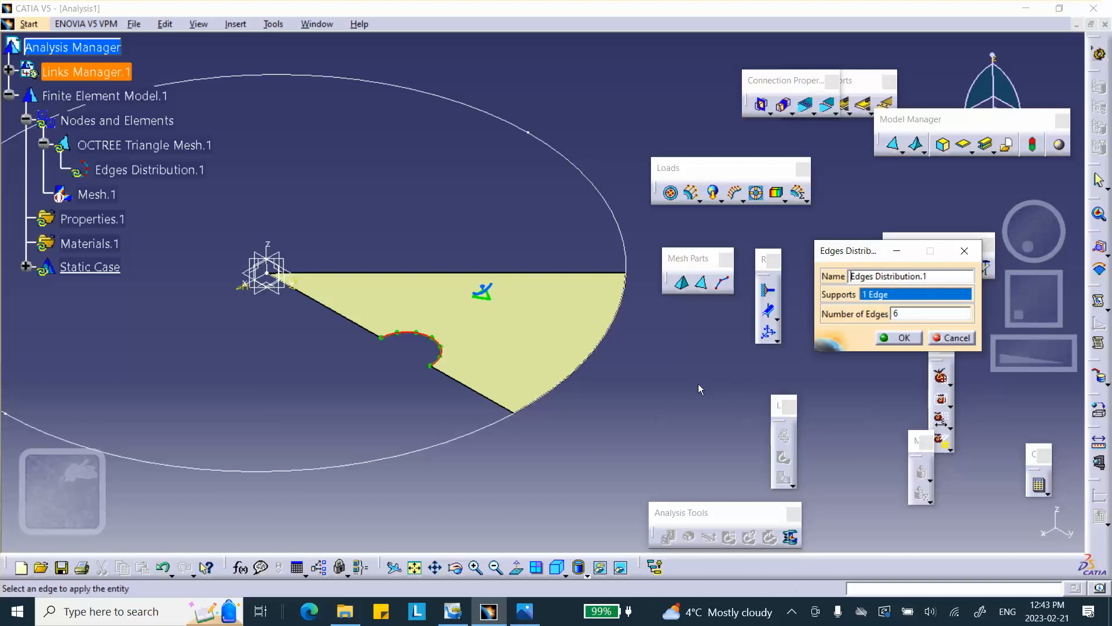
{"action": "left_click", "coordinate": [956, 337]}
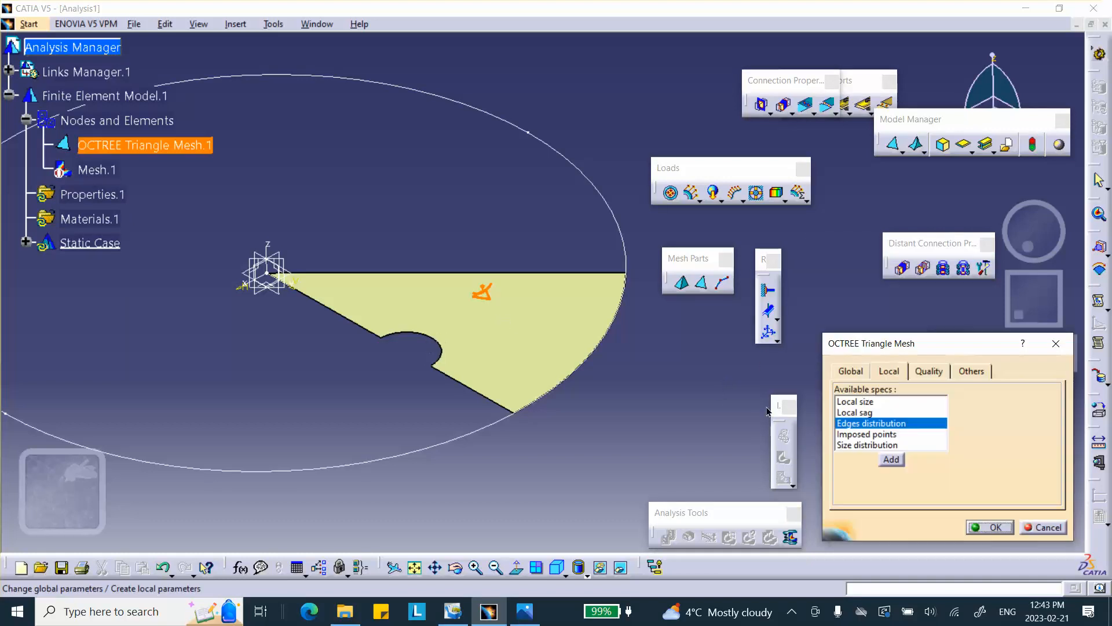
Add an edges distribution on the hole's arc edge to the OCTREE triangle mesh and confirm the mesh settings.
{"action": "left_click", "coordinate": [891, 458]}
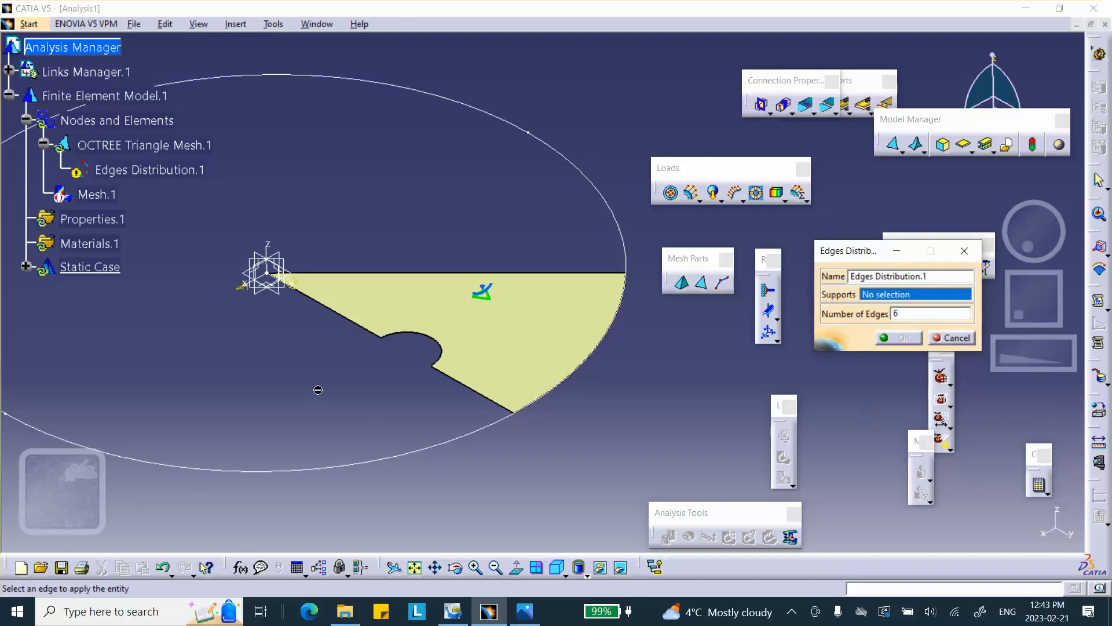
{"action": "left_click", "coordinate": [438, 354]}
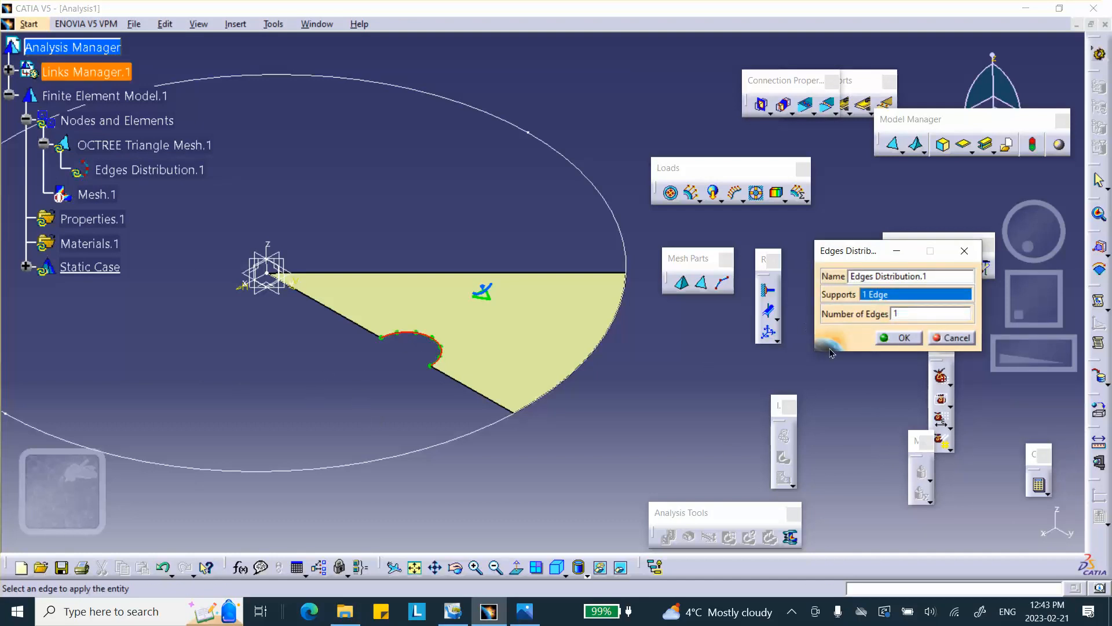
{"action": "left_click", "coordinate": [899, 337]}
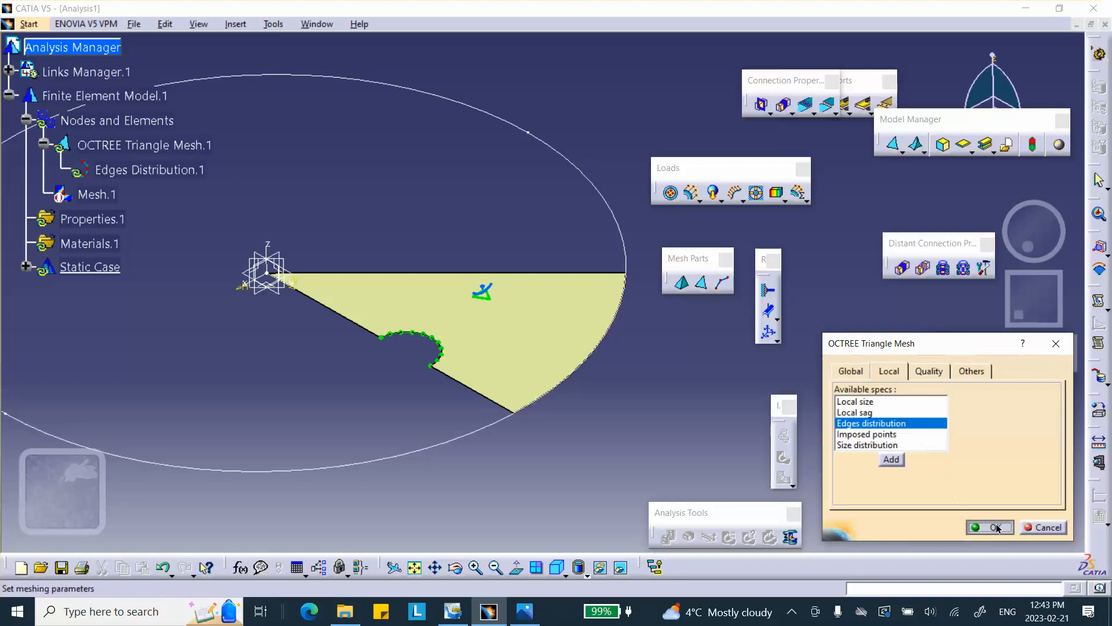
{"action": "left_click", "coordinate": [994, 527]}
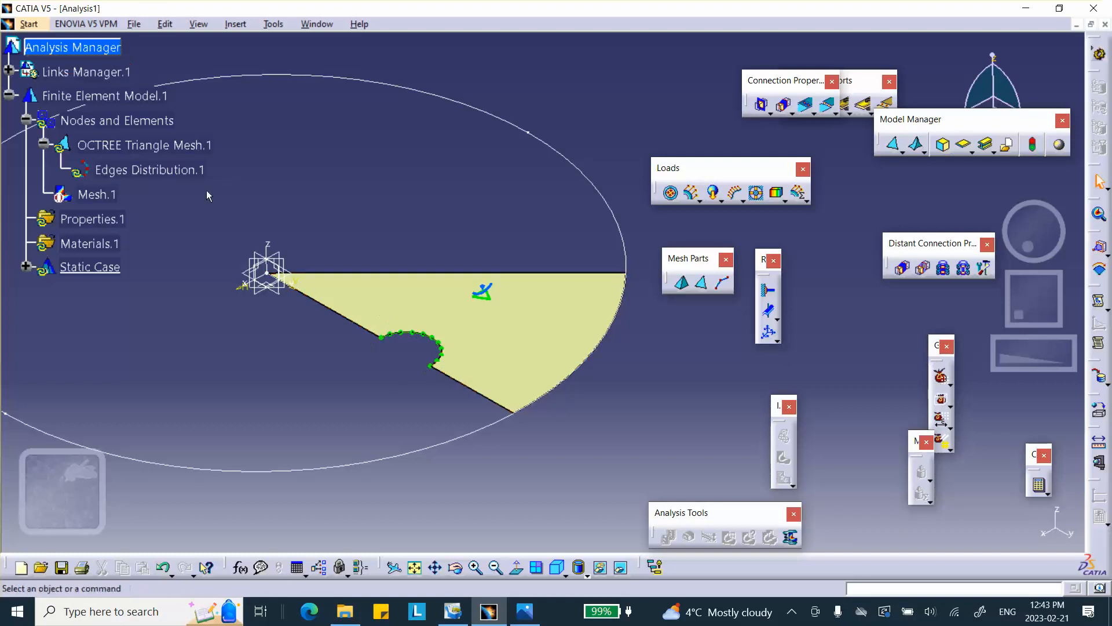
Activate the mesh visualization, accepting the mesh update, and inspect the refined elements around the hole.
{"action": "right_click", "coordinate": [96, 194]}
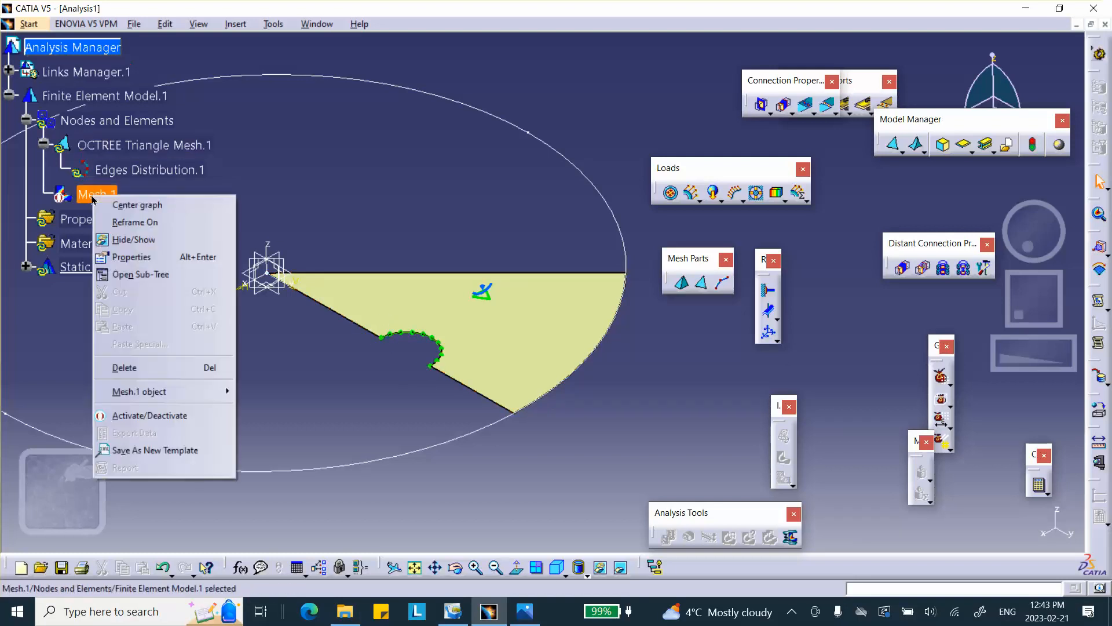
{"action": "left_click", "coordinate": [133, 415]}
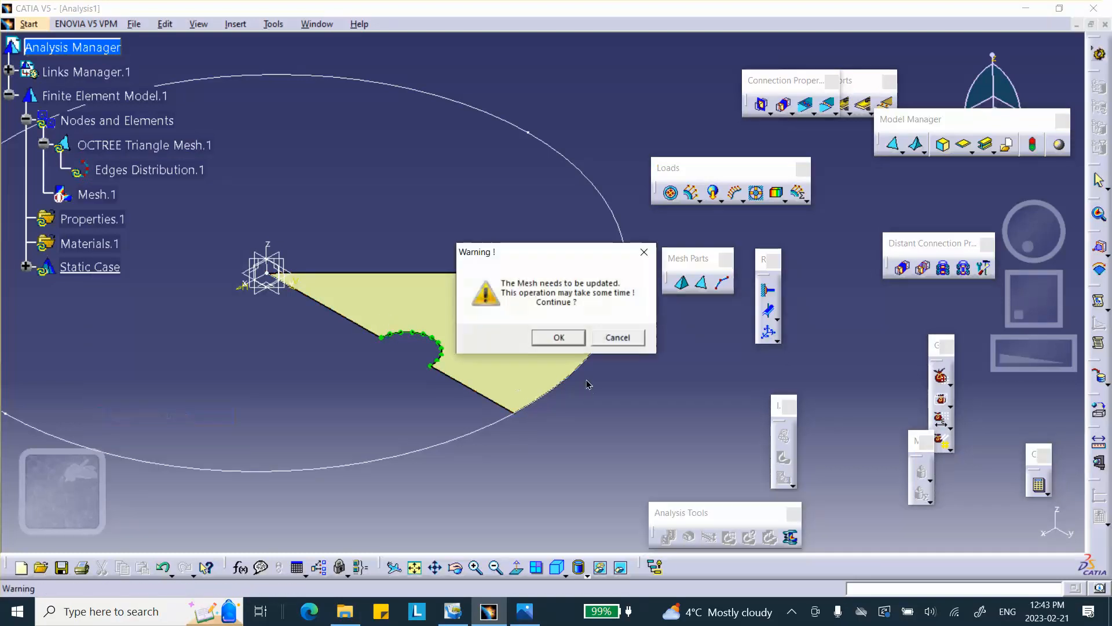
{"action": "left_click", "coordinate": [570, 336]}
{"action": "middle_click_drag", "start_coordinate": [545, 324], "coordinate": [511, 87]}
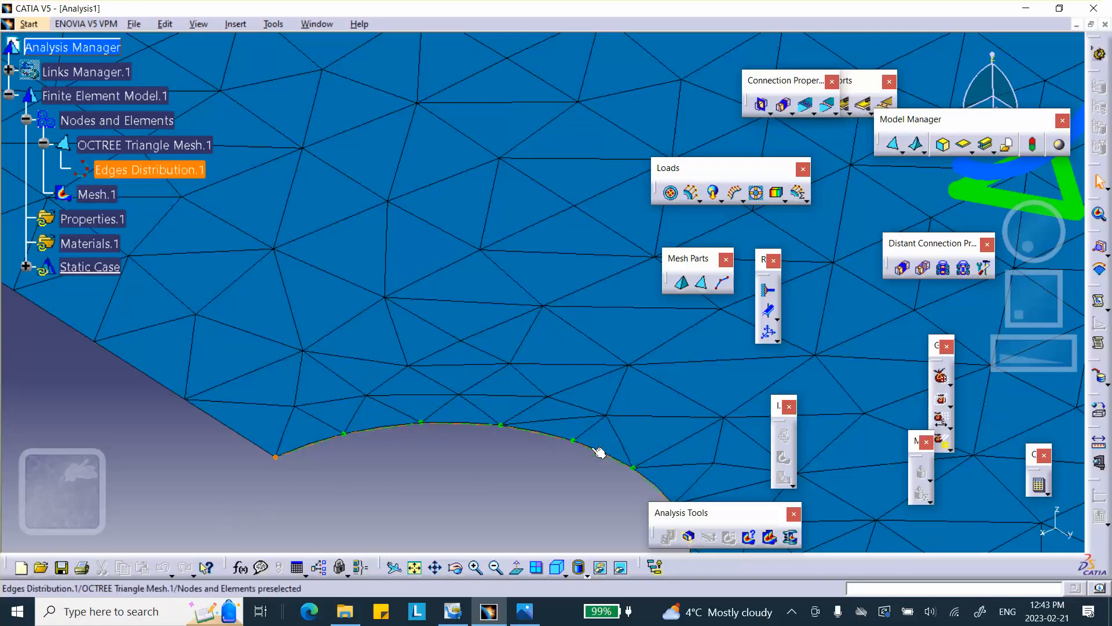
{"action": "middle_click_drag", "start_coordinate": [494, 319], "coordinate": [493, 319]}
{"action": "middle_click_drag", "start_coordinate": [498, 368], "coordinate": [507, 434], "text": "ctrl"}
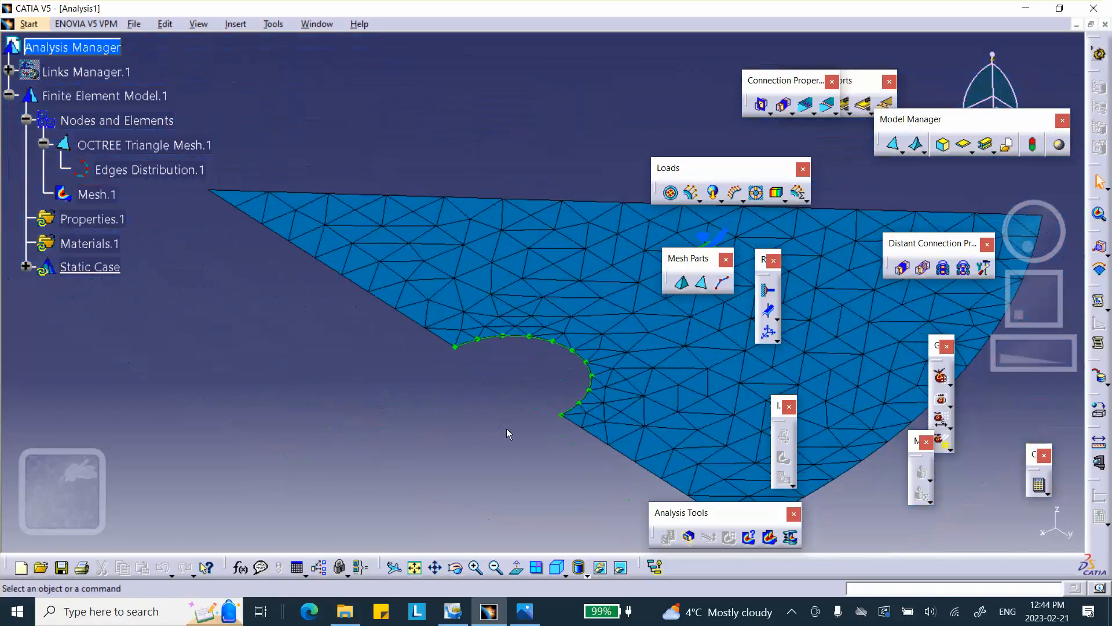
Deactivate the mesh visualization.
{"action": "right_click", "coordinate": [110, 196]}
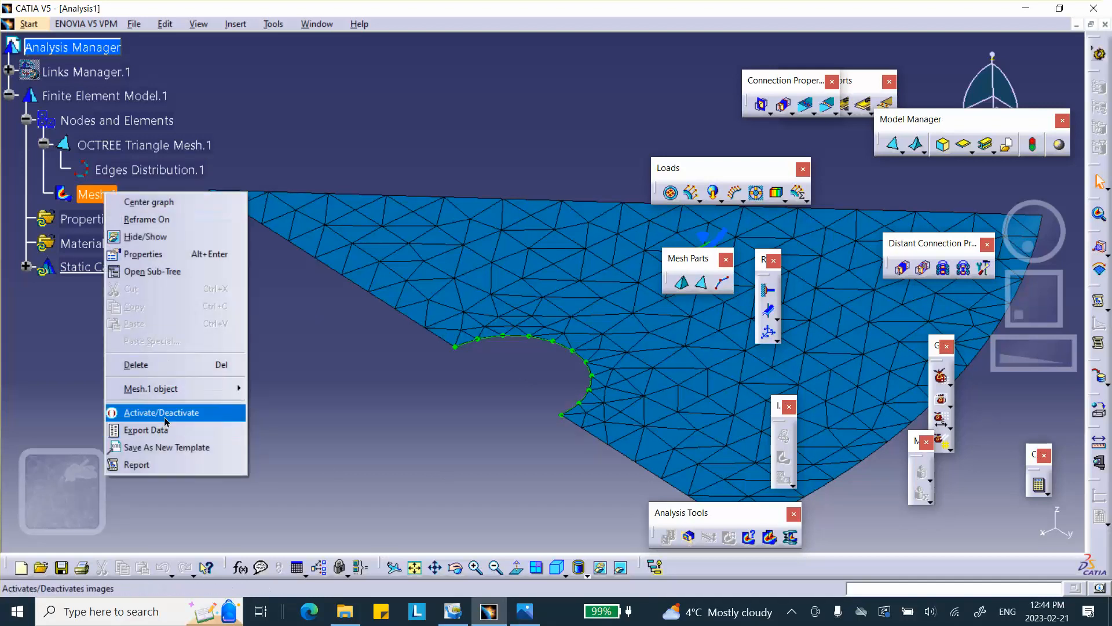
{"action": "left_click", "coordinate": [191, 412]}
{"action": "middle_click_drag", "start_coordinate": [501, 137], "coordinate": [418, 225]}
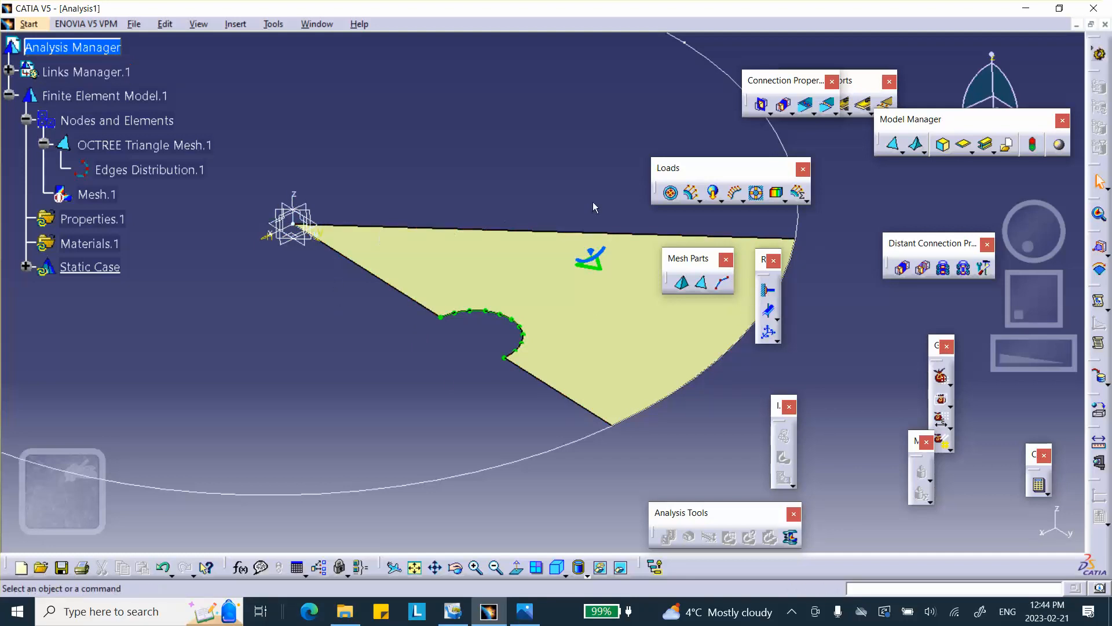
Create a 2D property on the sector face with a thickness of 1 in.
{"action": "left_click", "coordinate": [965, 148]}
{"action": "left_click", "coordinate": [648, 267]}
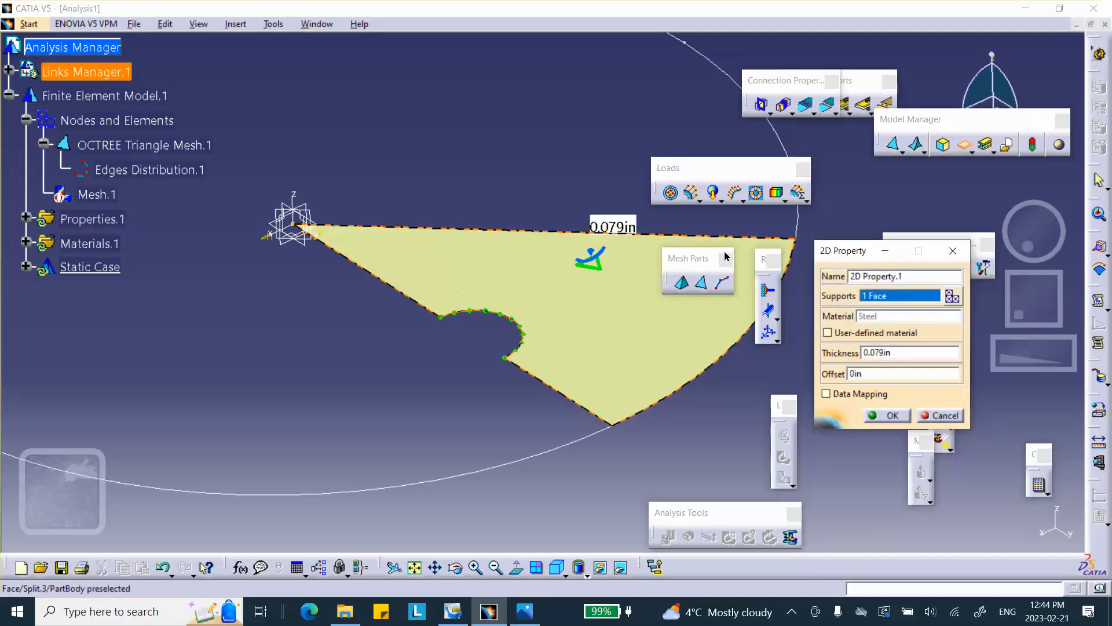
{"action": "left_click", "coordinate": [883, 352]}
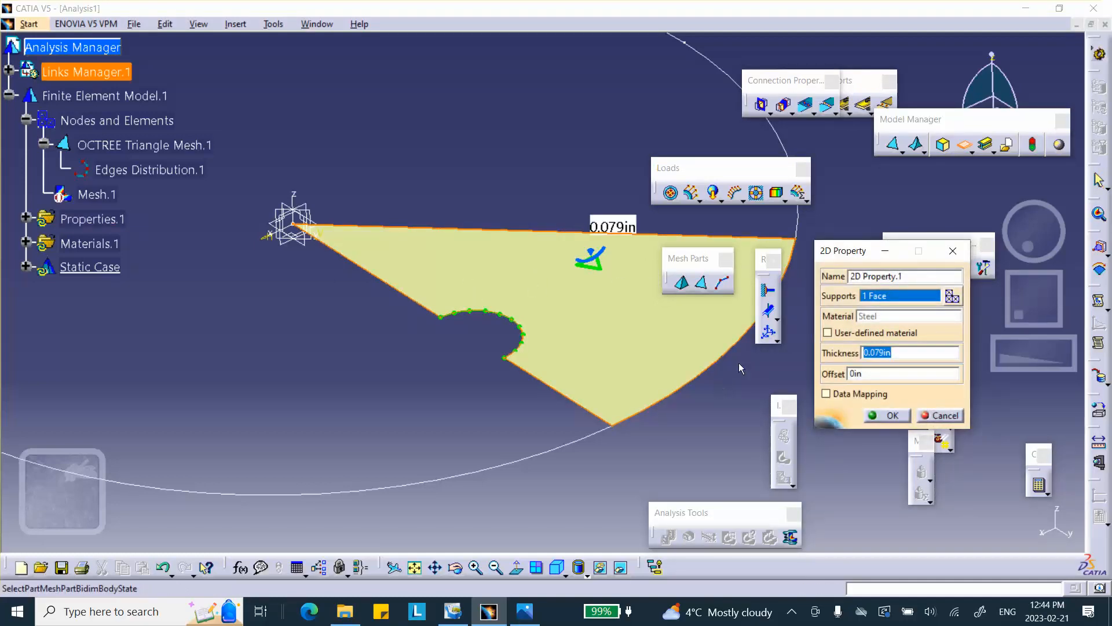
{"action": "type", "text": "1"}
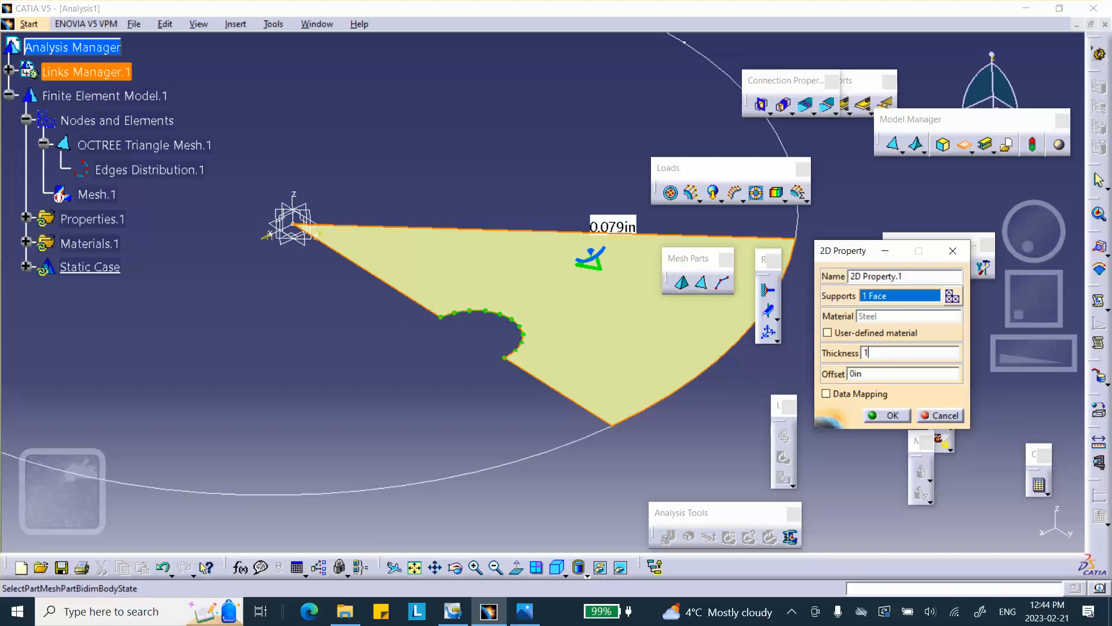
{"action": "left_click", "coordinate": [890, 414]}
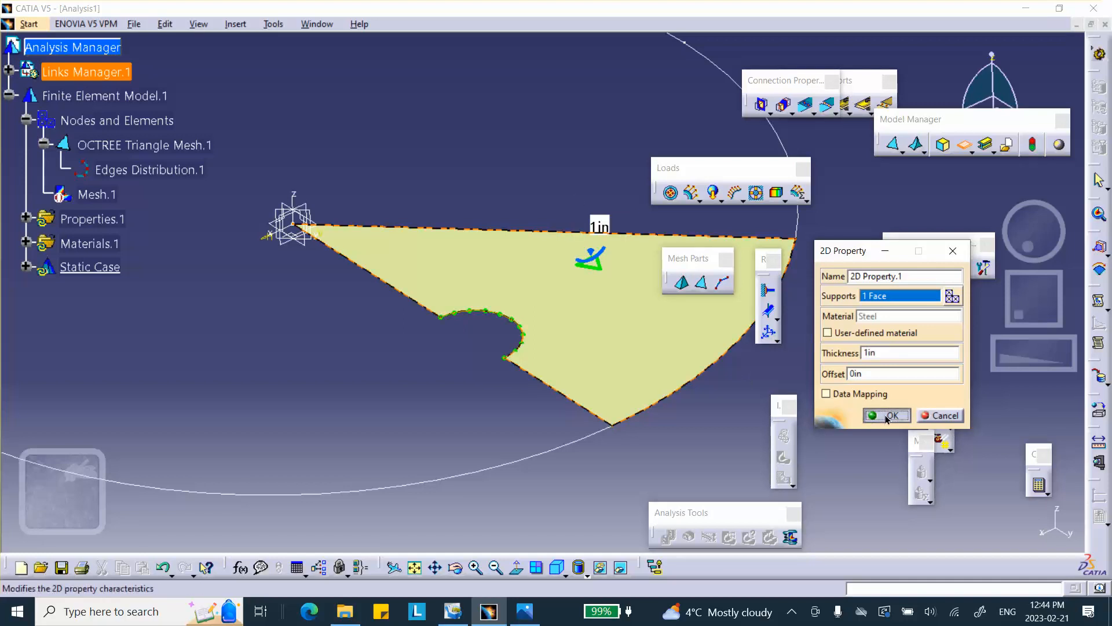
Apply a rotation force to the sector face about the axis system's z-axis with an angular velocity of 1000.
{"action": "middle_click_drag", "start_coordinate": [516, 187], "coordinate": [489, 172]}
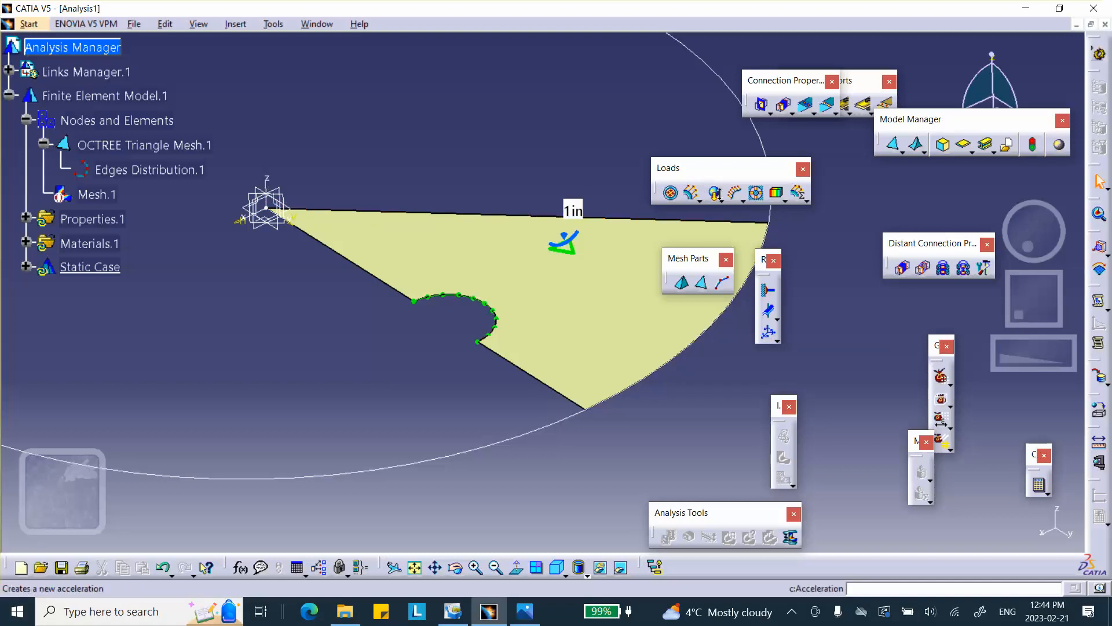
{"action": "left_click", "coordinate": [717, 197]}
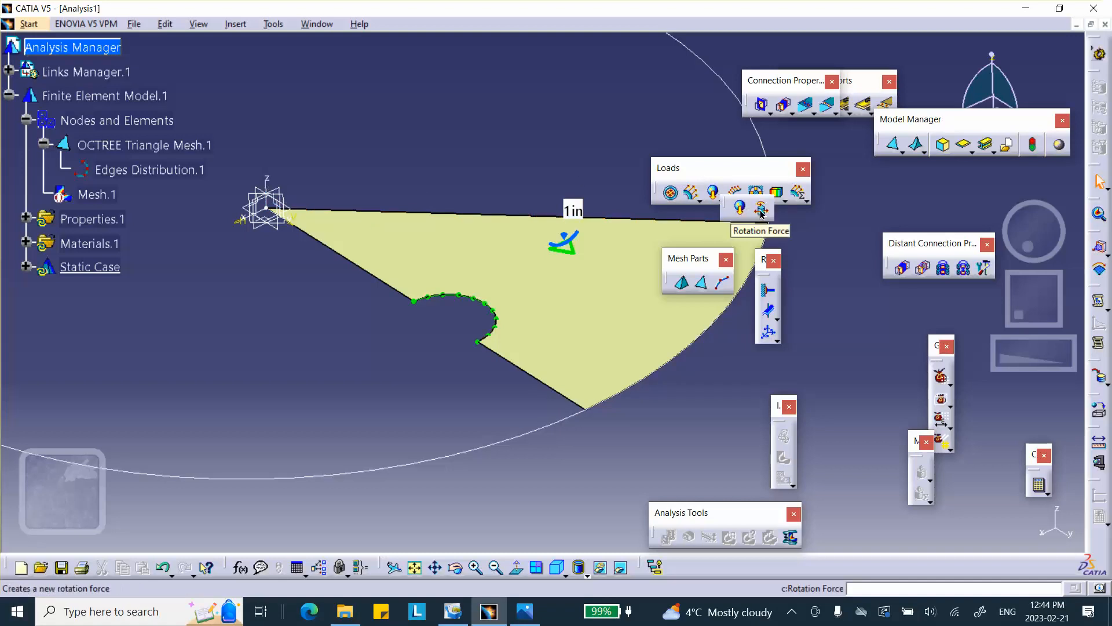
{"action": "left_click", "coordinate": [761, 210]}
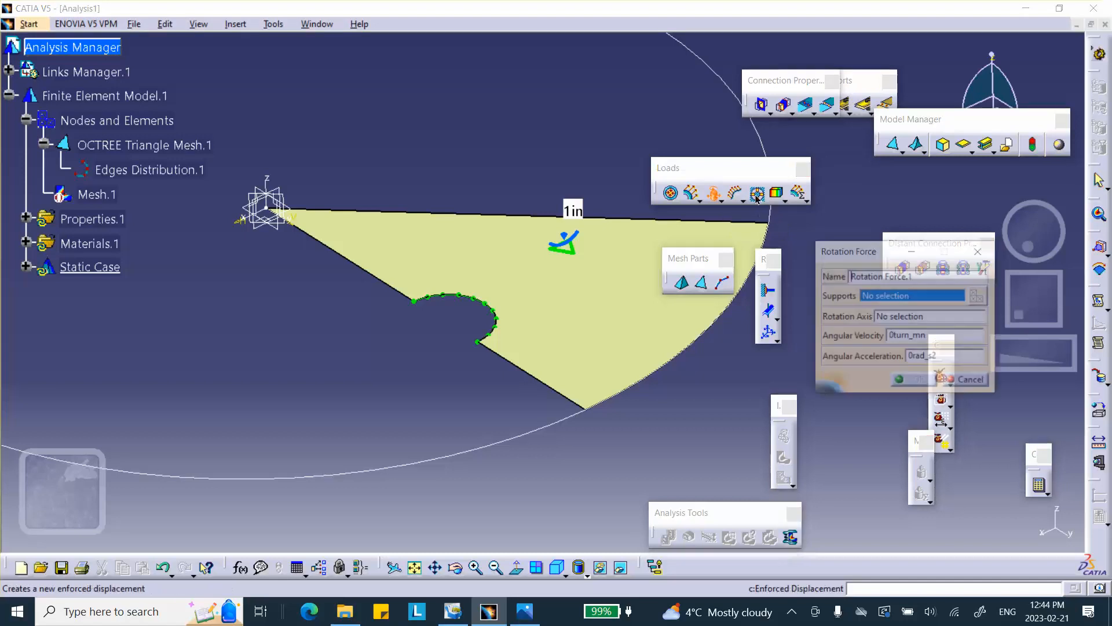
{"action": "left_click", "coordinate": [511, 272]}
{"action": "left_click", "coordinate": [907, 317]}
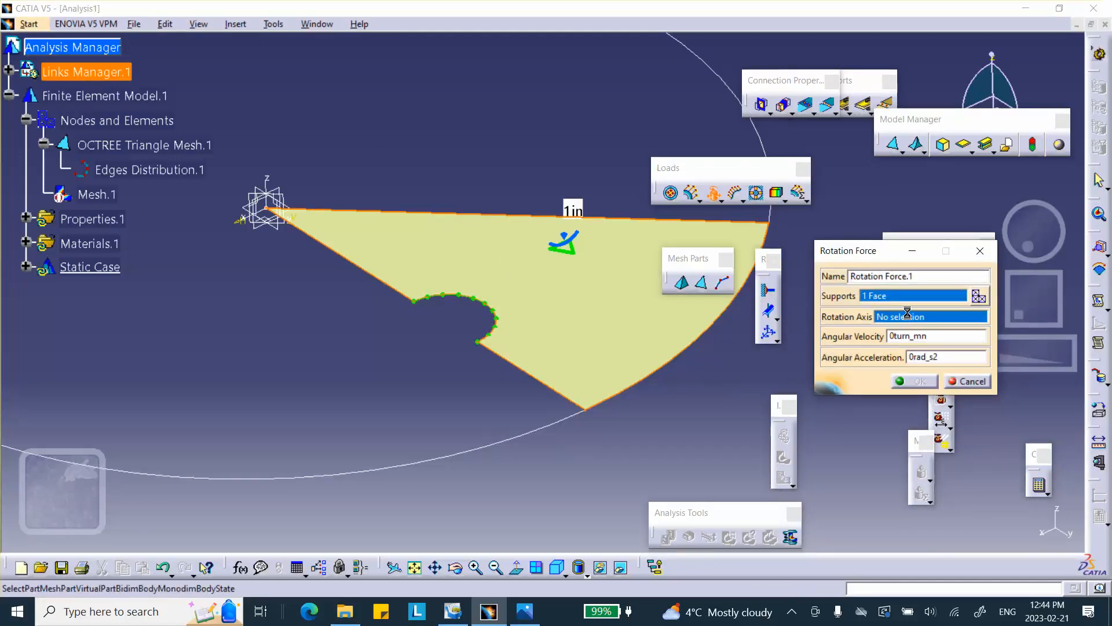
{"action": "left_click", "coordinate": [265, 183]}
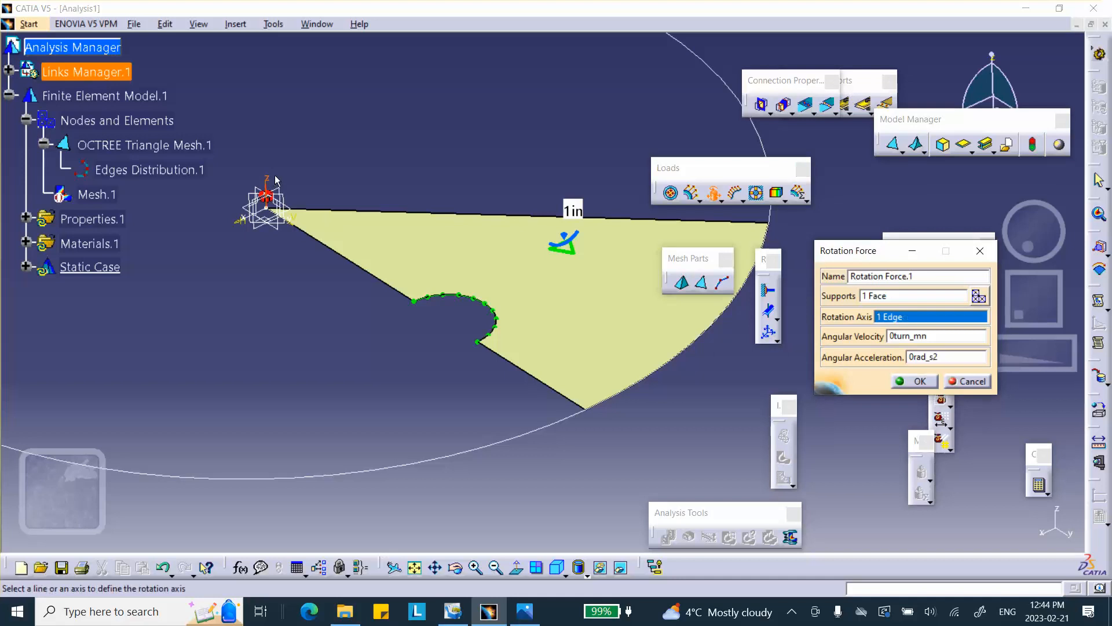
{"action": "middle_click_drag", "start_coordinate": [317, 226], "coordinate": [370, 114]}
{"action": "left_click", "coordinate": [410, 277]}
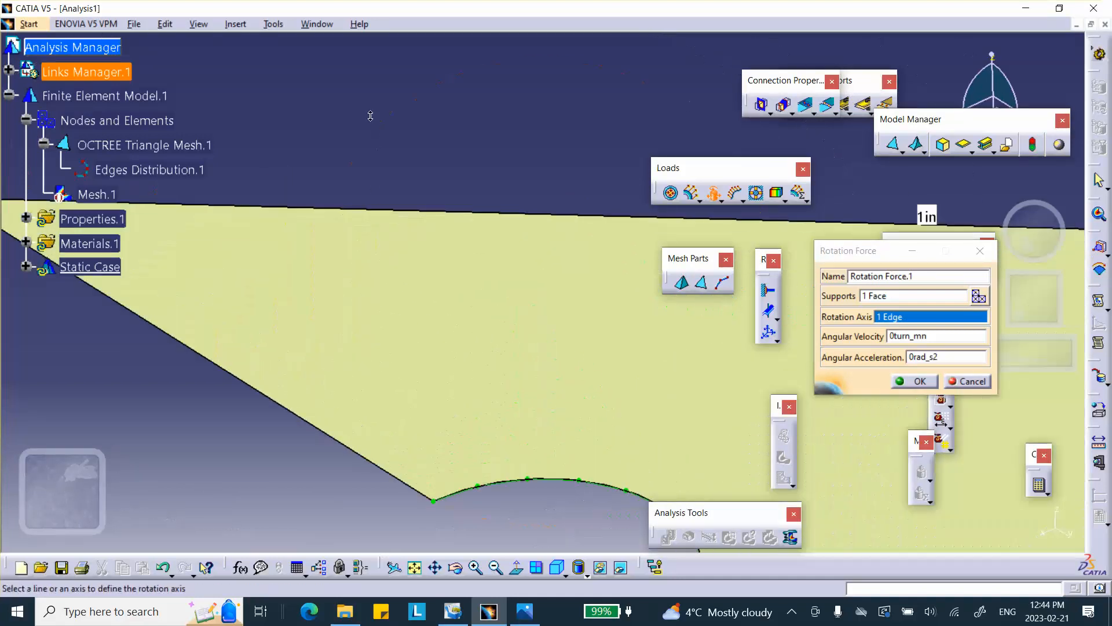
{"action": "middle_click_drag", "start_coordinate": [533, 203], "coordinate": [414, 234]}
{"action": "left_click", "coordinate": [613, 196]}
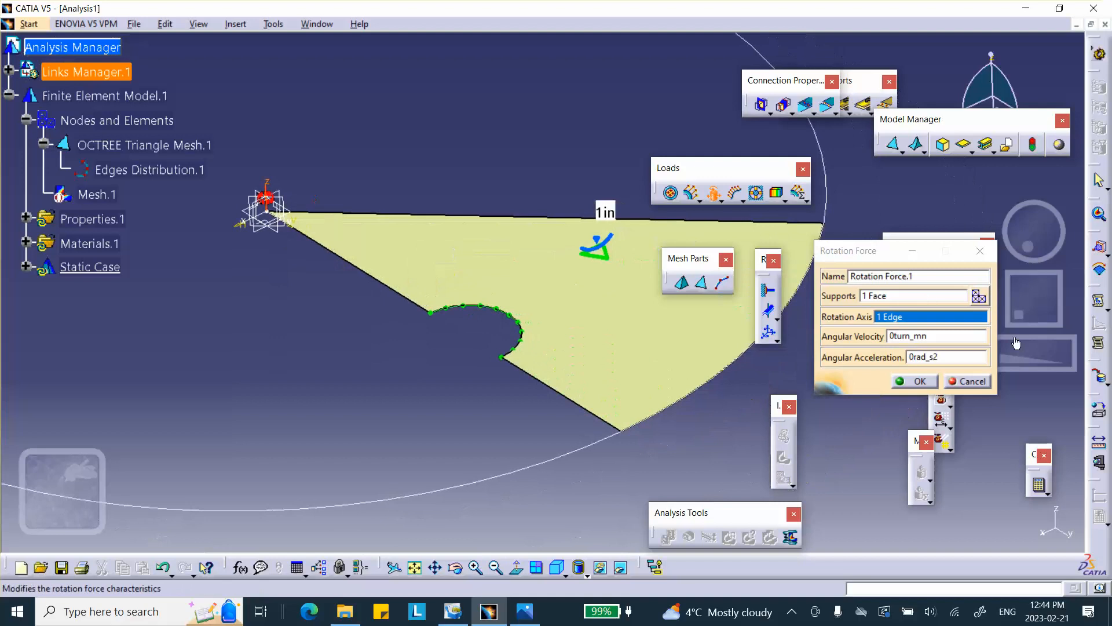
{"action": "left_click", "coordinate": [954, 336]}
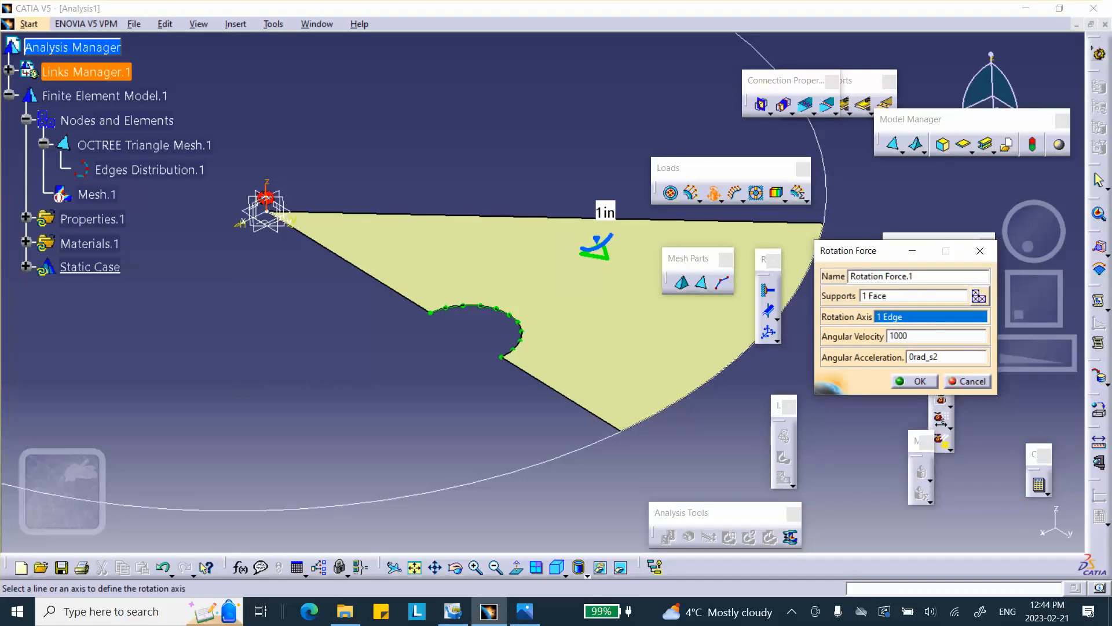
{"action": "left_click", "coordinate": [917, 380]}
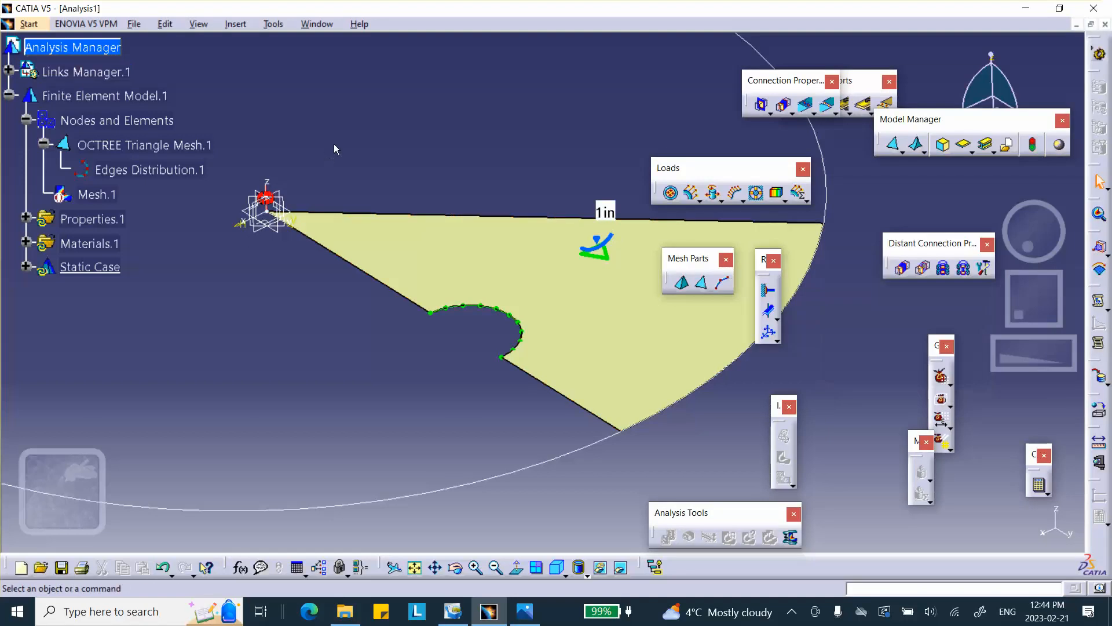
Add a user-defined restraint on the sector's two straight radial edges, restraining translation 1 and rotations 2 and 3.
{"action": "middle_click_drag", "start_coordinate": [445, 129], "coordinate": [438, 120]}
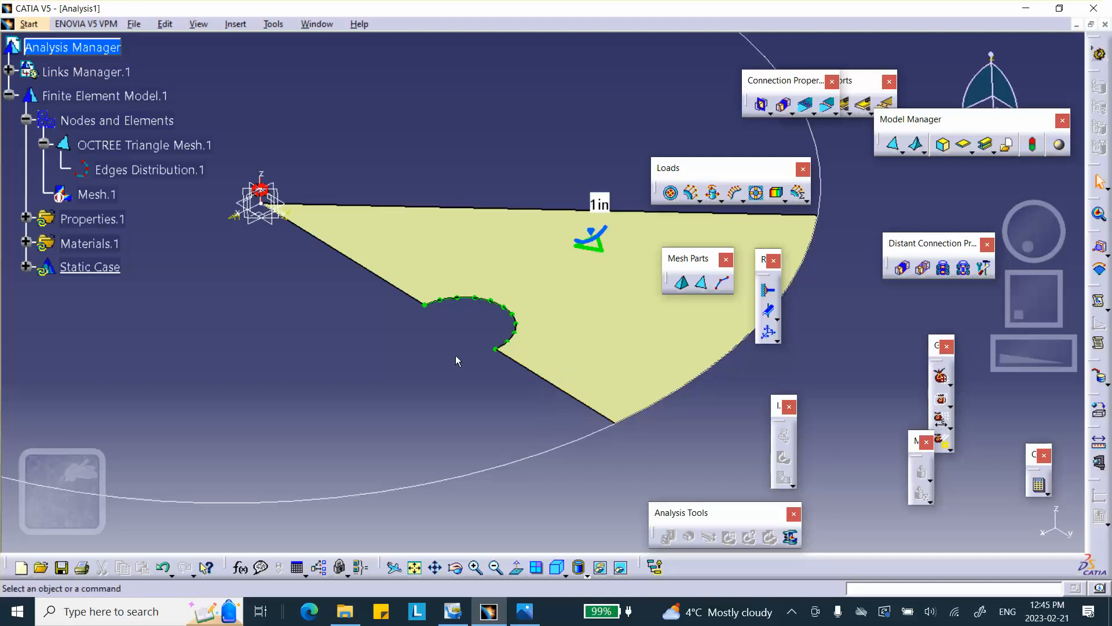
{"action": "left_click", "coordinate": [770, 334]}
{"action": "middle_click_drag", "start_coordinate": [697, 451], "coordinate": [666, 446]}
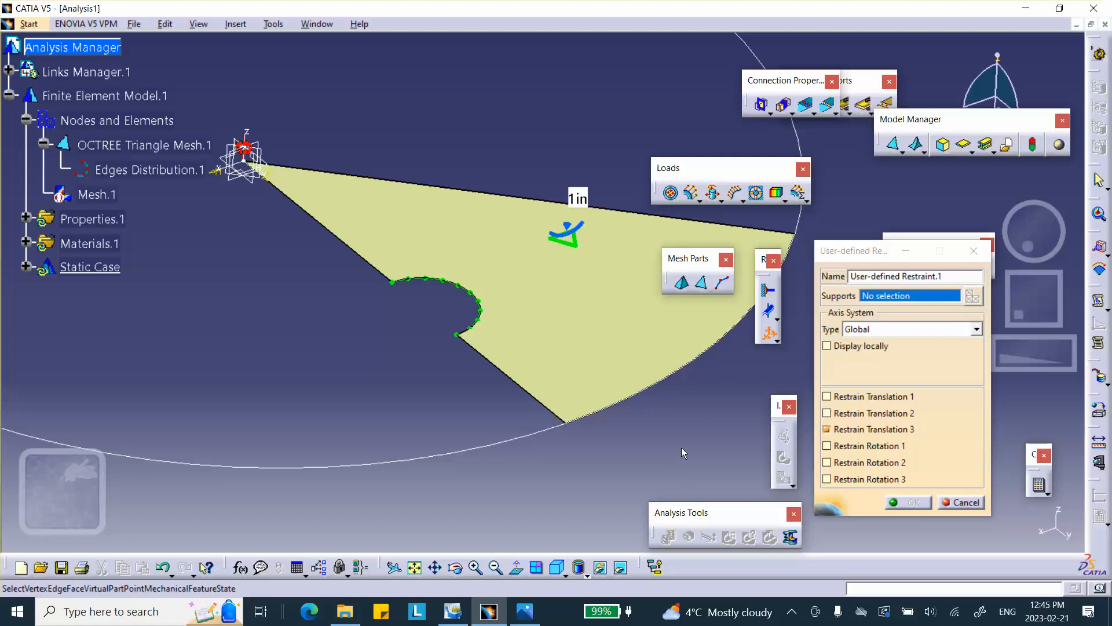
{"action": "left_click", "coordinate": [828, 430]}
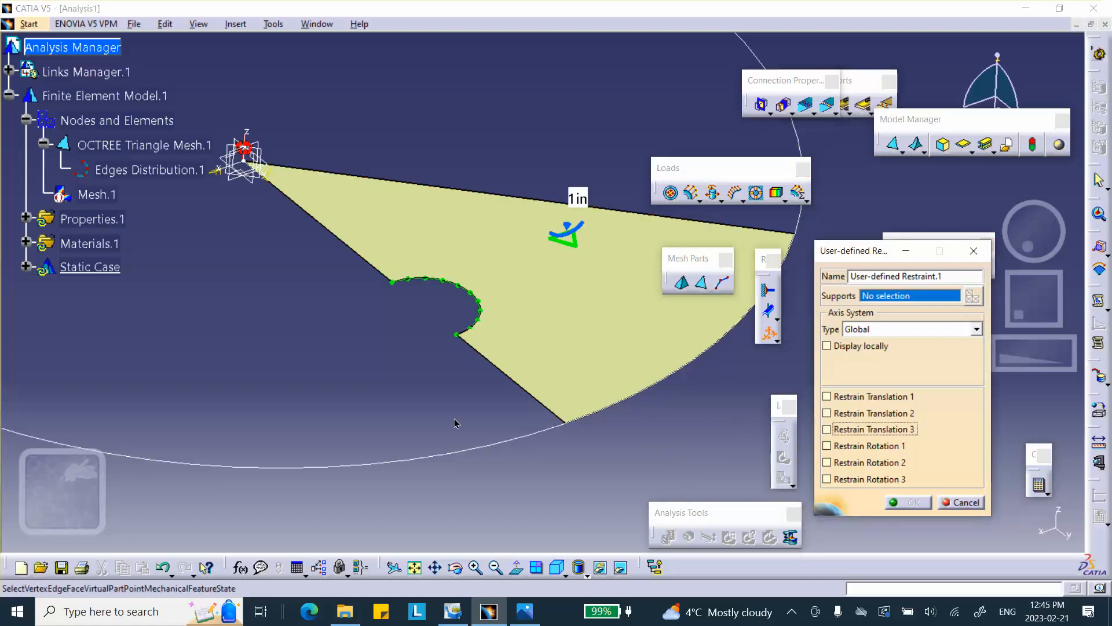
{"action": "left_click", "coordinate": [522, 389]}
{"action": "left_click", "coordinate": [343, 241]}
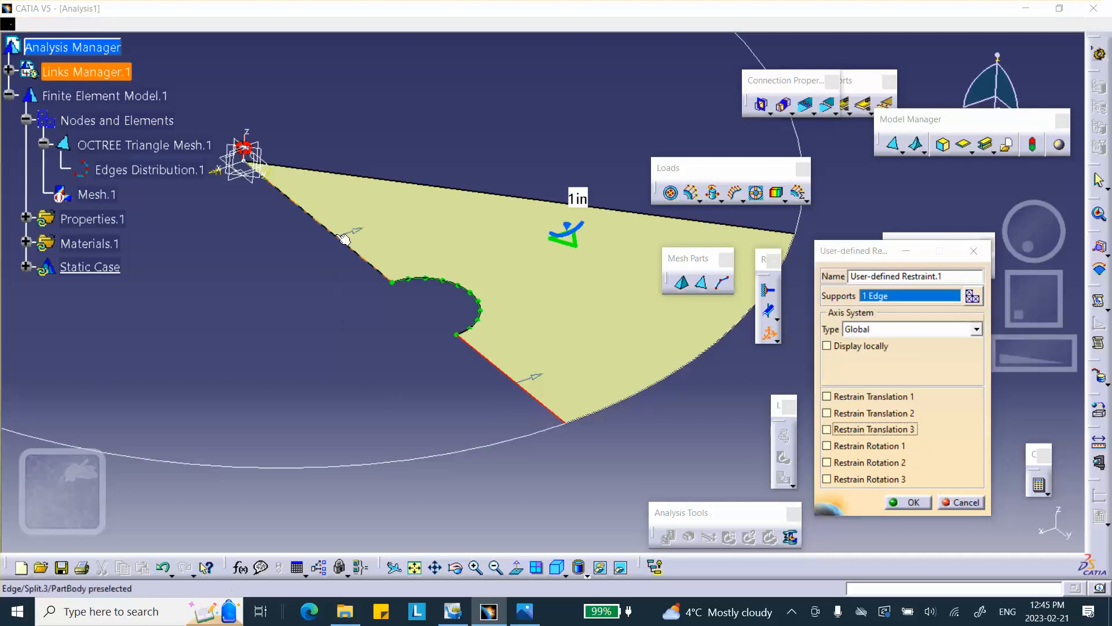
{"action": "middle_click_drag", "start_coordinate": [332, 297], "coordinate": [313, 348]}
{"action": "middle_click_drag", "start_coordinate": [511, 263], "coordinate": [566, 474]}
{"action": "middle_click_drag", "start_coordinate": [600, 392], "coordinate": [421, 339]}
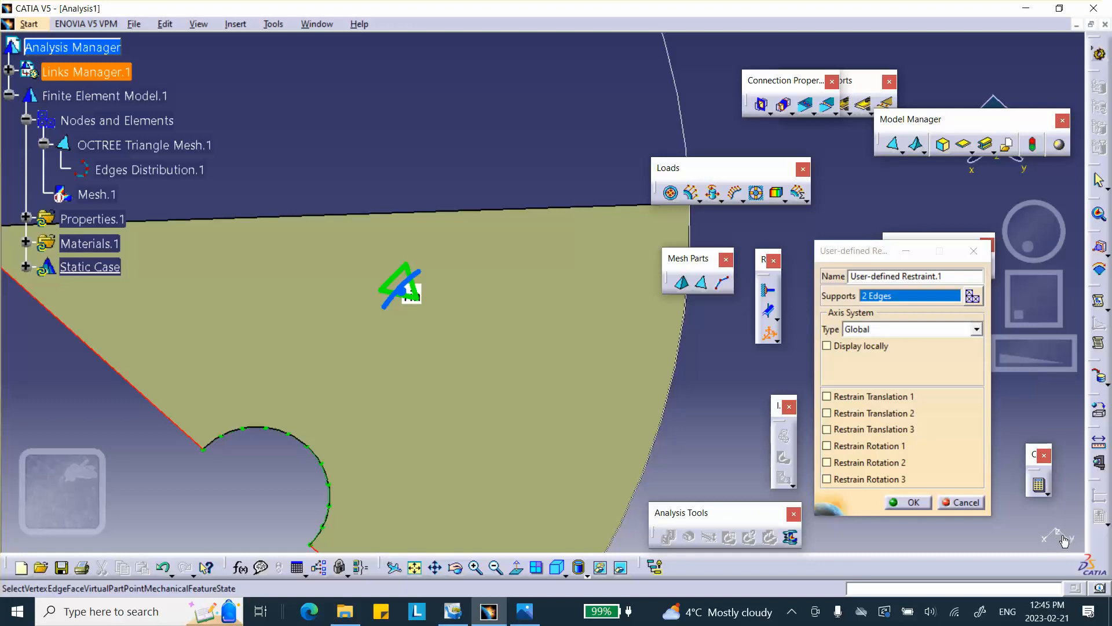
{"action": "middle_click_drag", "start_coordinate": [396, 252], "coordinate": [428, 158]}
{"action": "middle_click_drag", "start_coordinate": [566, 321], "coordinate": [612, 173]}
{"action": "left_click", "coordinate": [830, 394]}
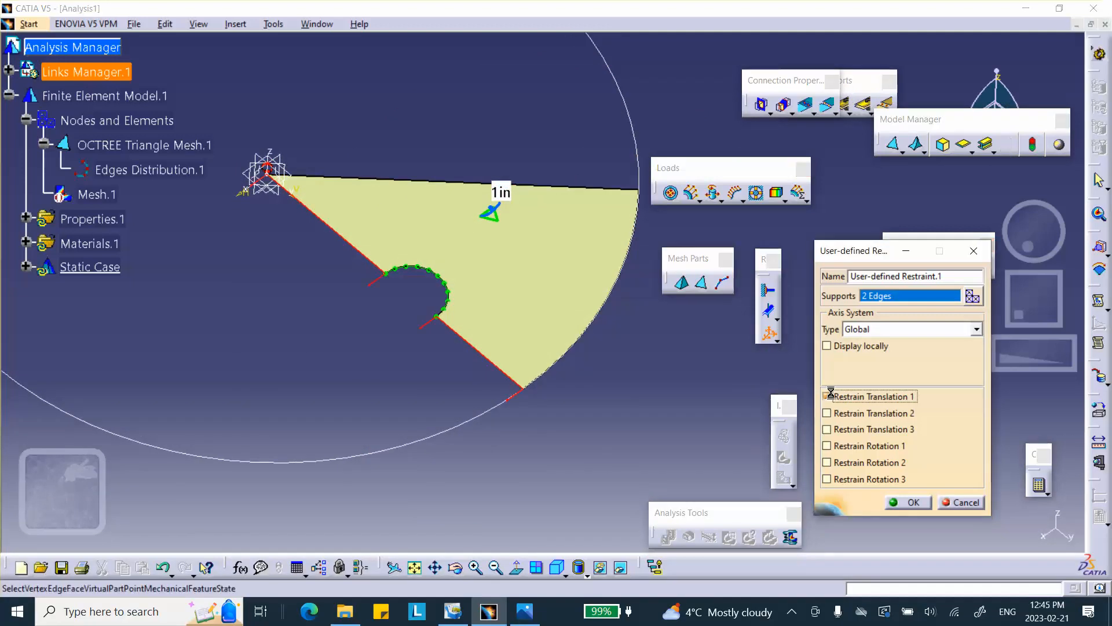
{"action": "left_click", "coordinate": [828, 462]}
{"action": "left_click", "coordinate": [827, 479]}
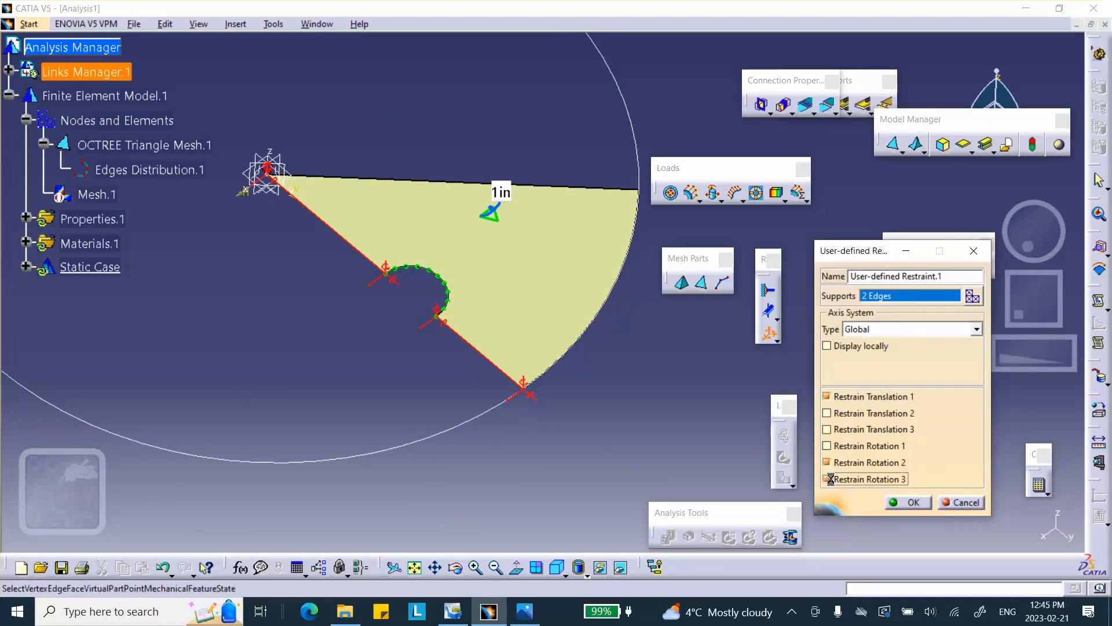
{"action": "left_click", "coordinate": [908, 503]}
Expand the linked part in the tree and open Part1 for editing.
{"action": "middle_click_drag", "start_coordinate": [647, 411], "coordinate": [567, 456]}
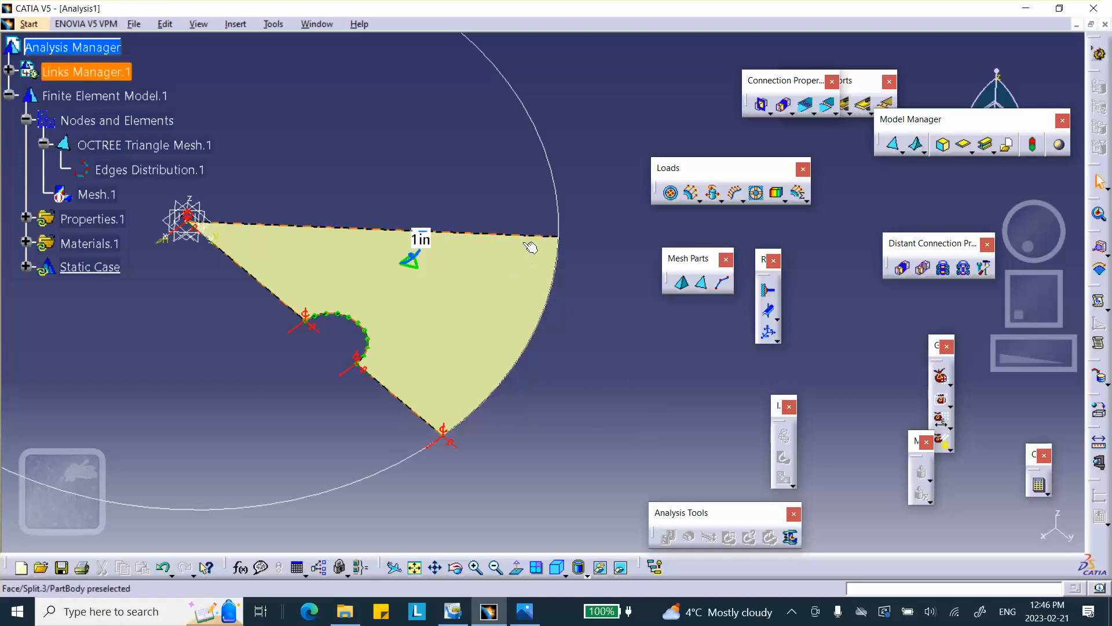
{"action": "middle_click_drag", "start_coordinate": [582, 390], "coordinate": [564, 293]}
{"action": "middle_click_drag", "start_coordinate": [330, 223], "coordinate": [472, 233]}
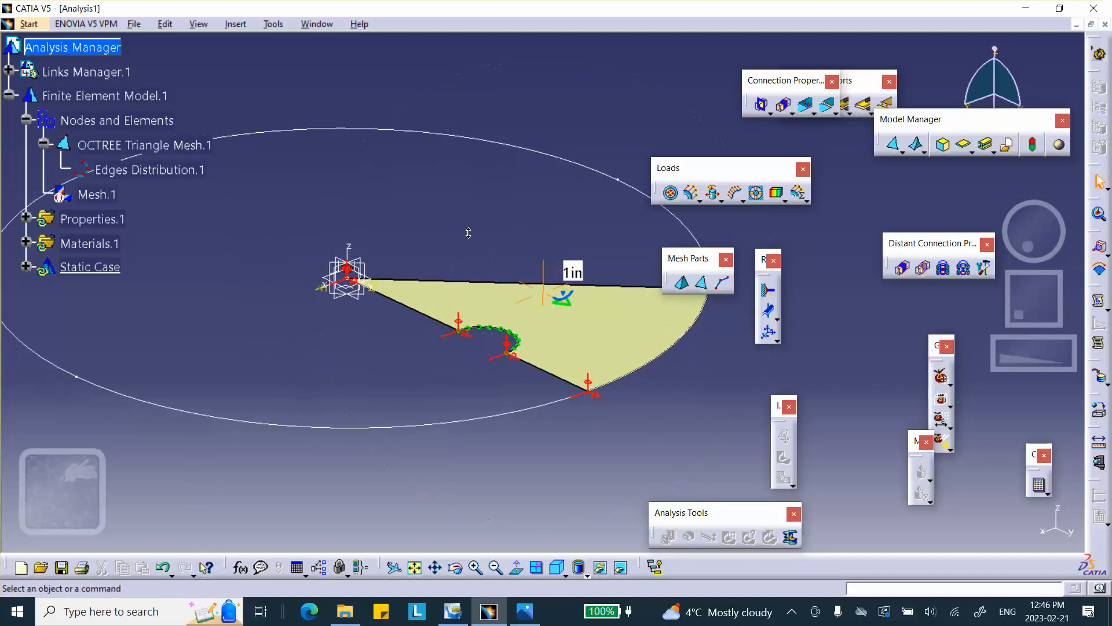
{"action": "left_click", "coordinate": [9, 70]}
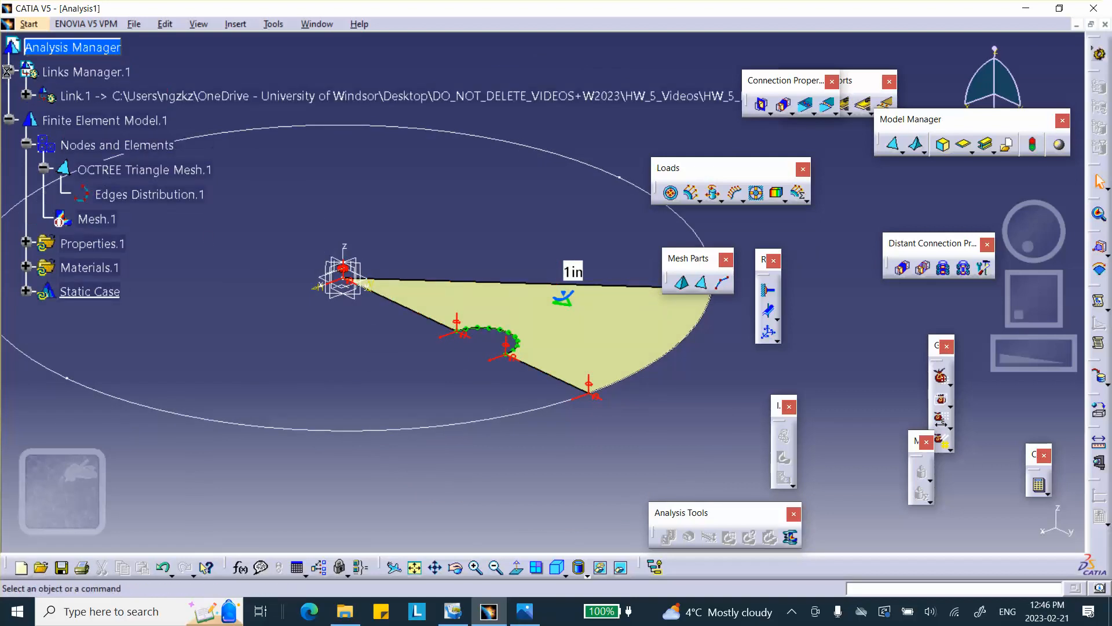
{"action": "left_click", "coordinate": [25, 95]}
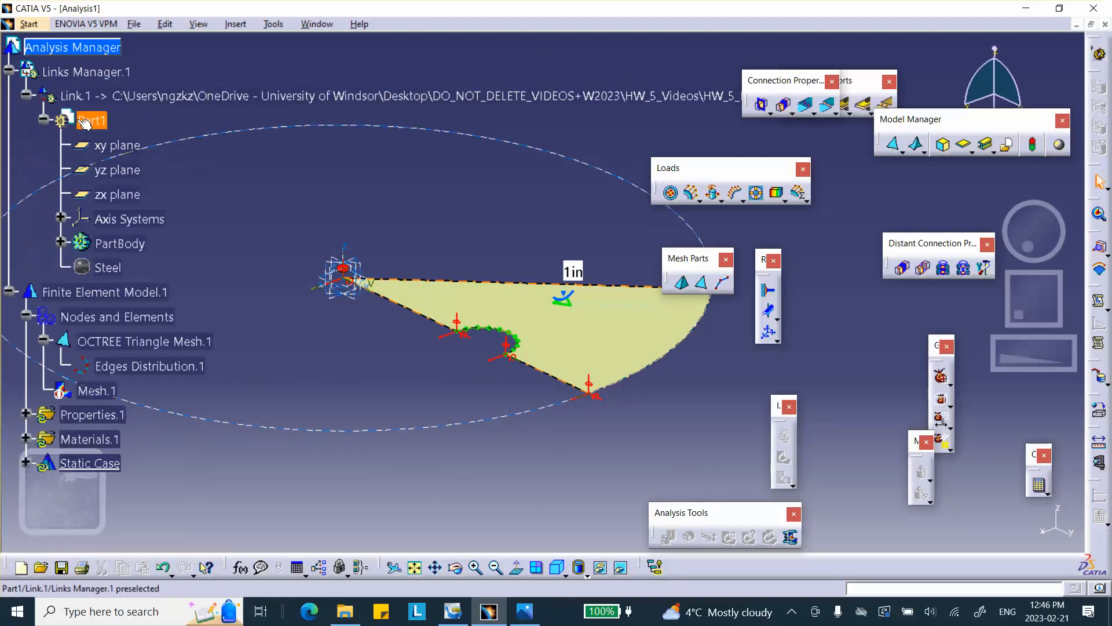
{"action": "double_click", "coordinate": [91, 120]}
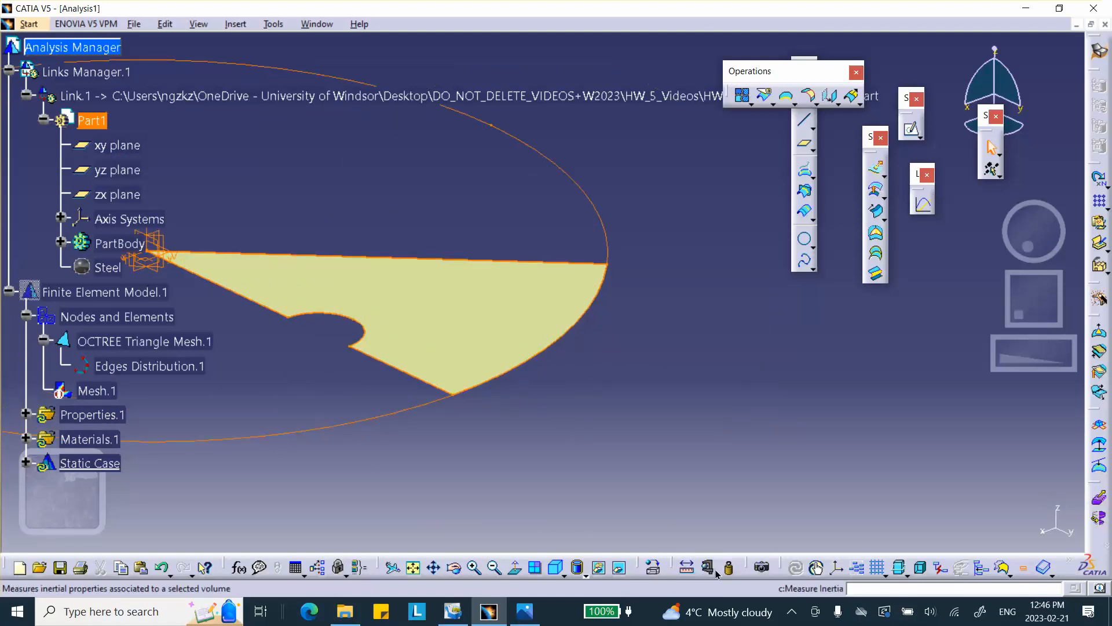
{"action": "left_click", "coordinate": [836, 567]}
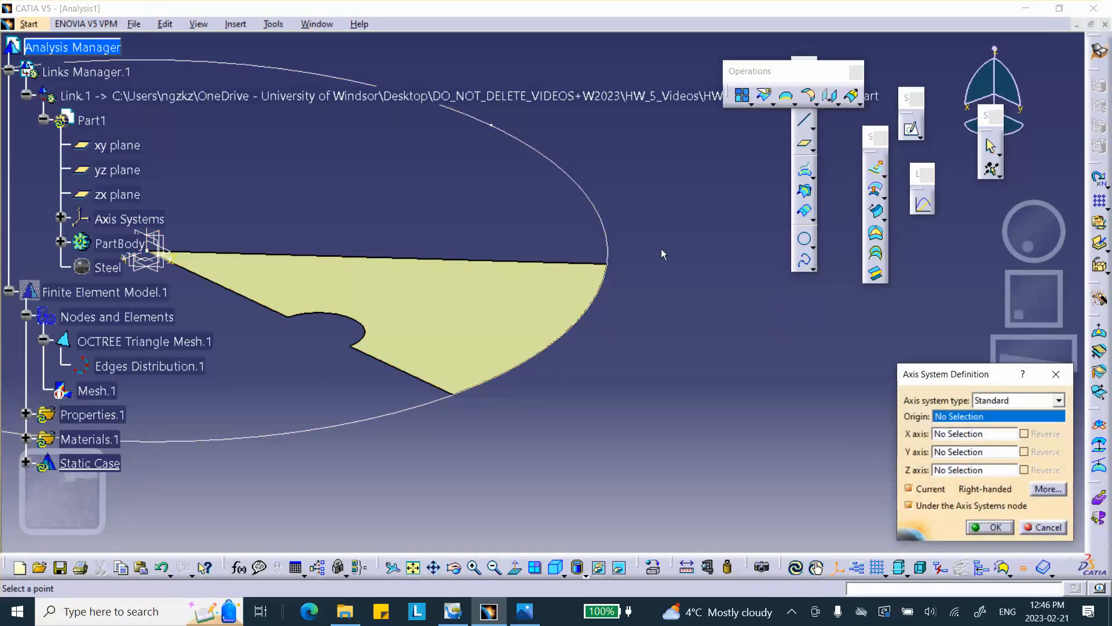
{"action": "right_click", "coordinate": [610, 239]}
{"action": "left_click", "coordinate": [635, 282]}
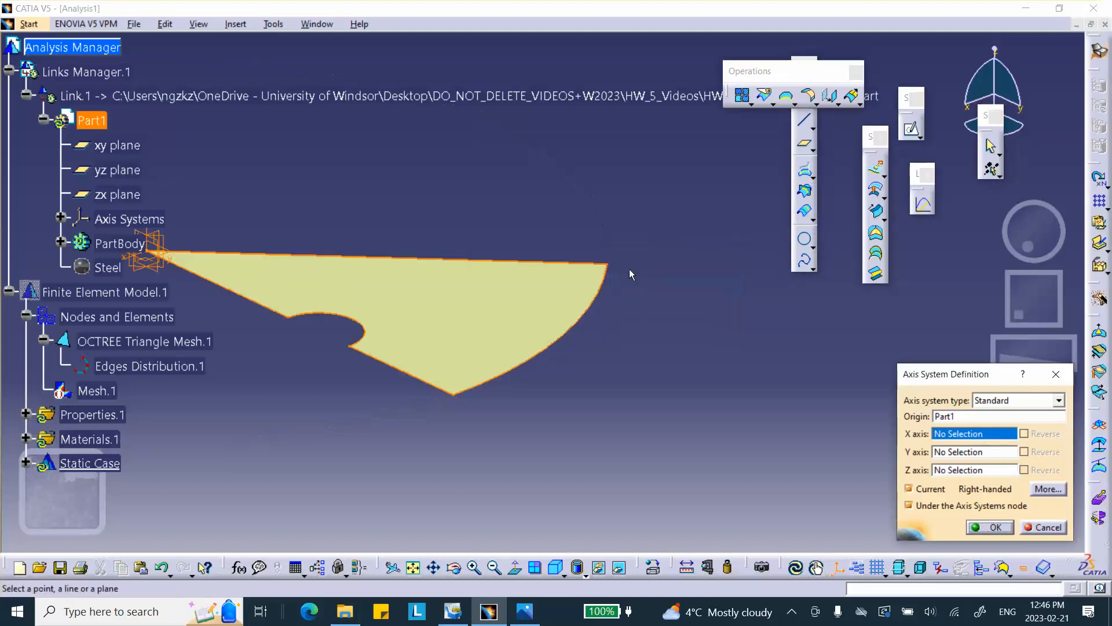
{"action": "left_click", "coordinate": [606, 263]}
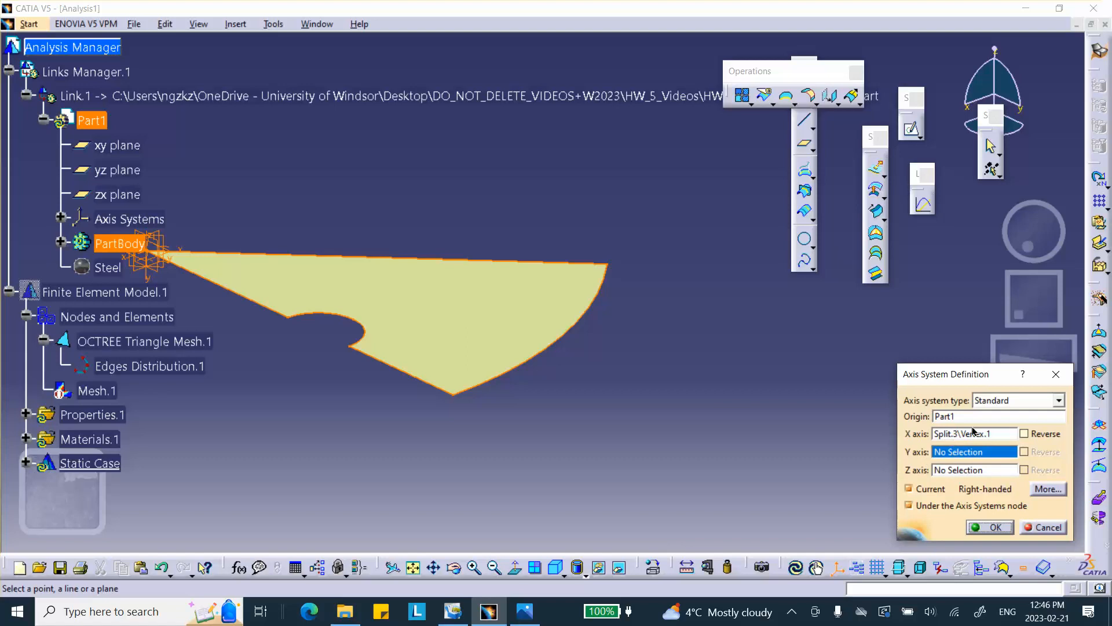
{"action": "left_click", "coordinate": [1044, 525]}
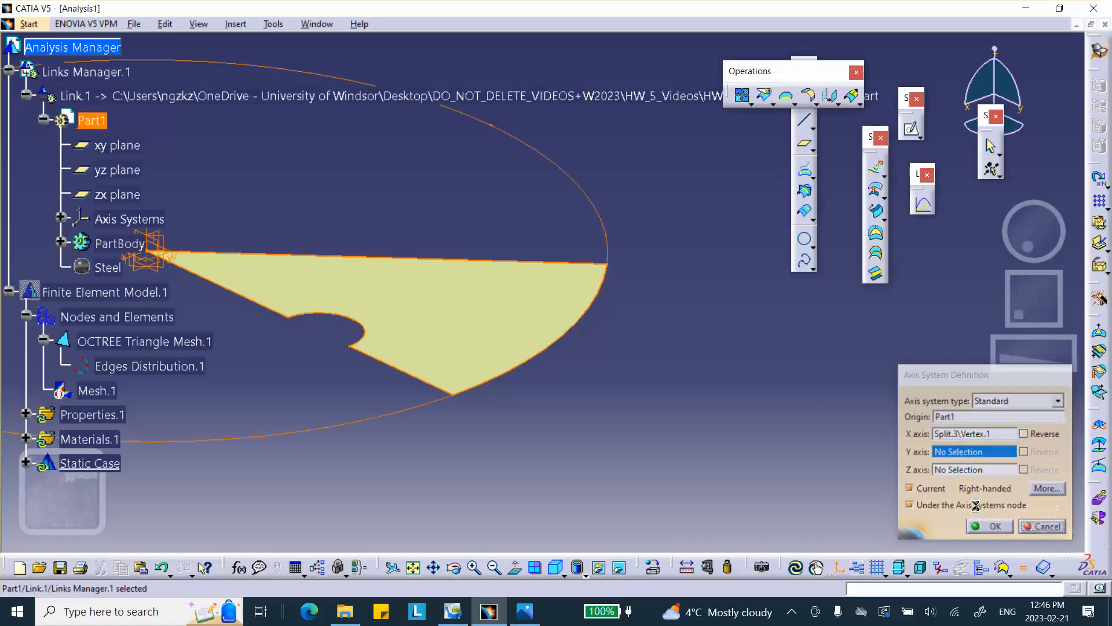
Hide the outer circle and create an axis system at the sector's outer corner vertex with its x-axis along the upper straight edge.
{"action": "right_click", "coordinate": [608, 233]}
{"action": "left_click", "coordinate": [643, 271]}
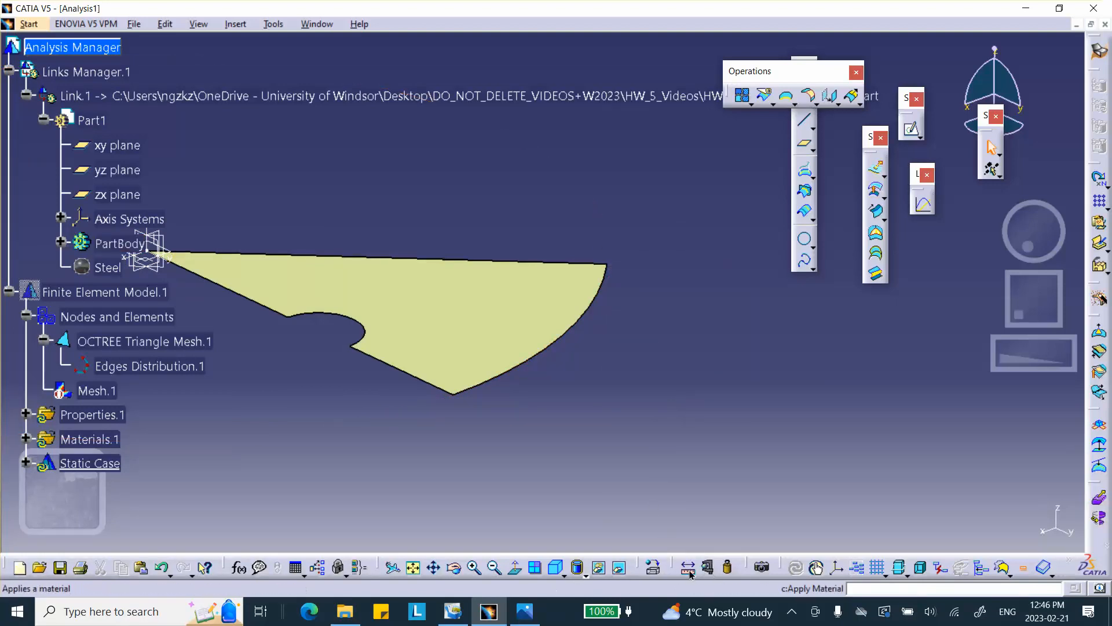
{"action": "left_click", "coordinate": [836, 569]}
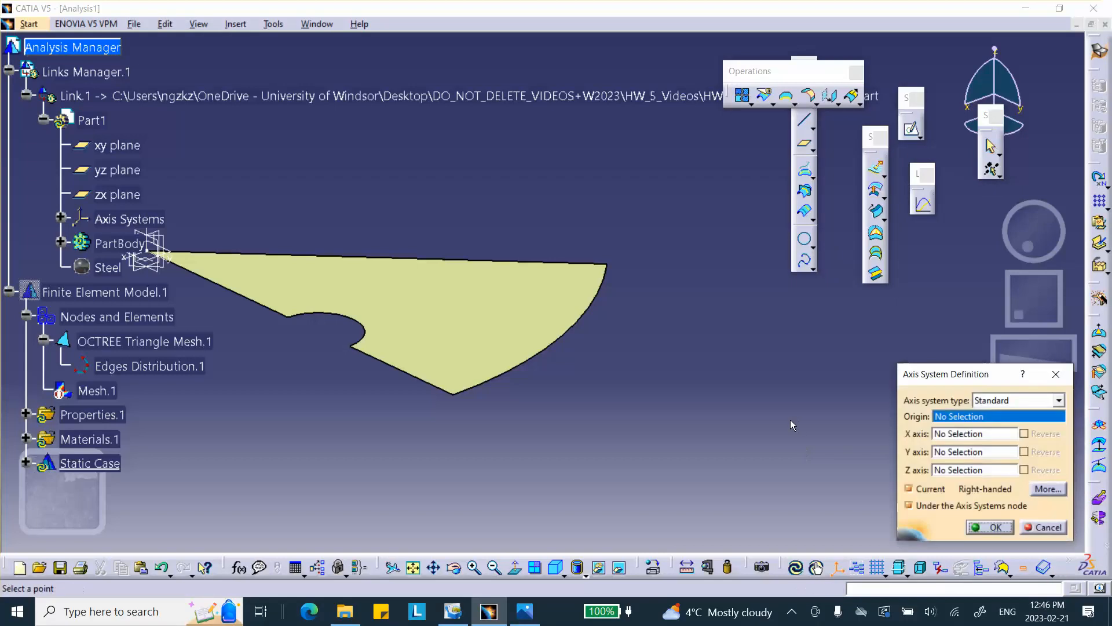
{"action": "left_click", "coordinate": [607, 264]}
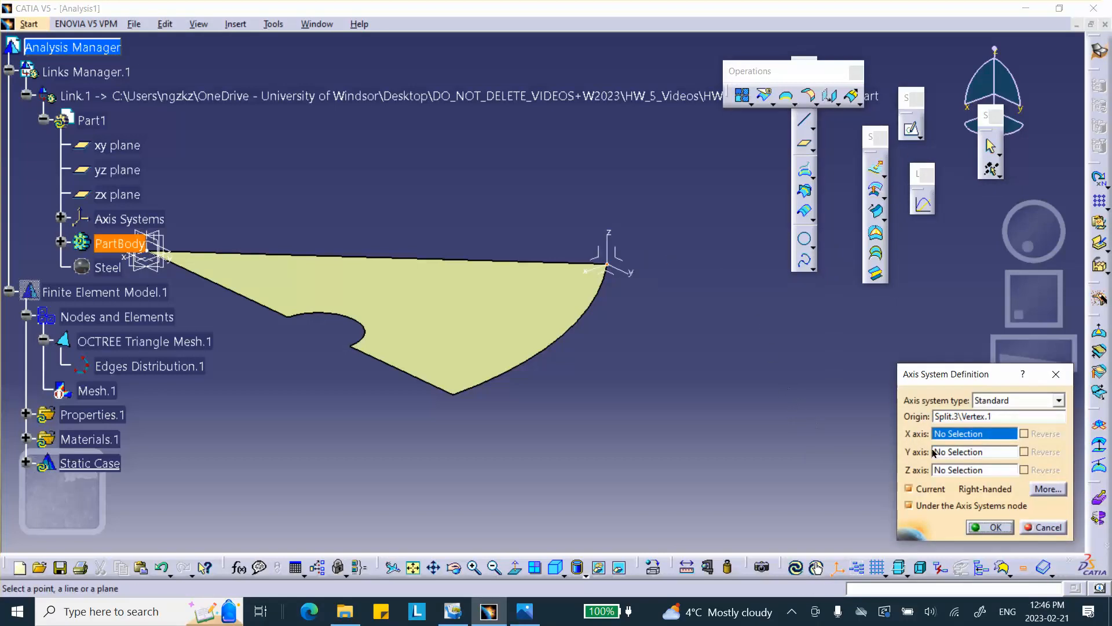
{"action": "left_click", "coordinate": [573, 263]}
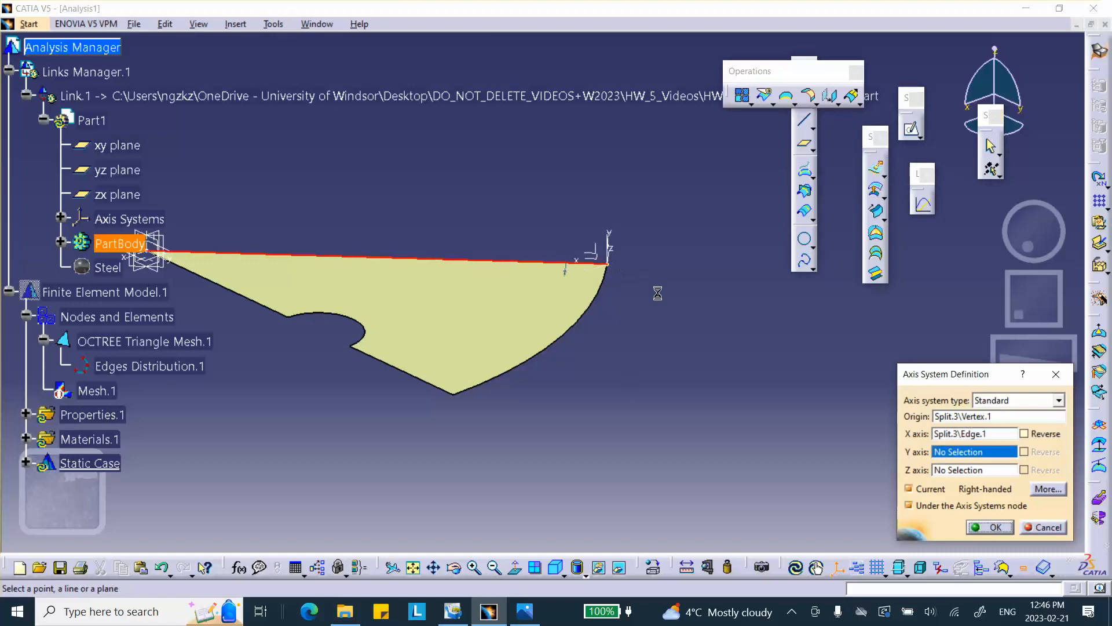
{"action": "middle_click_drag", "start_coordinate": [665, 346], "coordinate": [738, 354]}
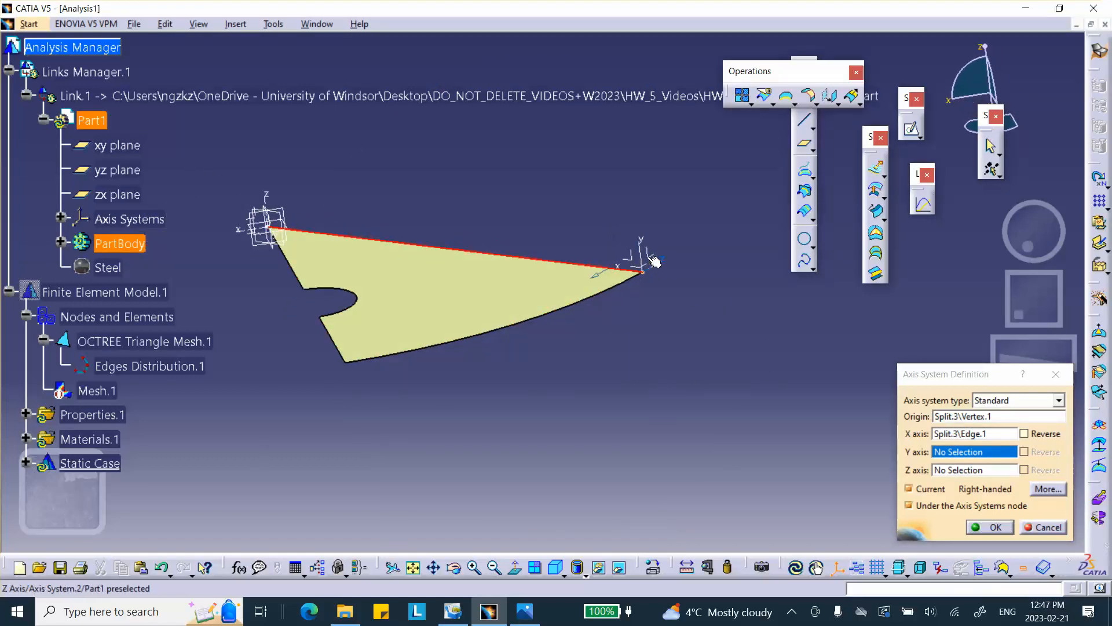
{"action": "left_click", "coordinate": [991, 529]}
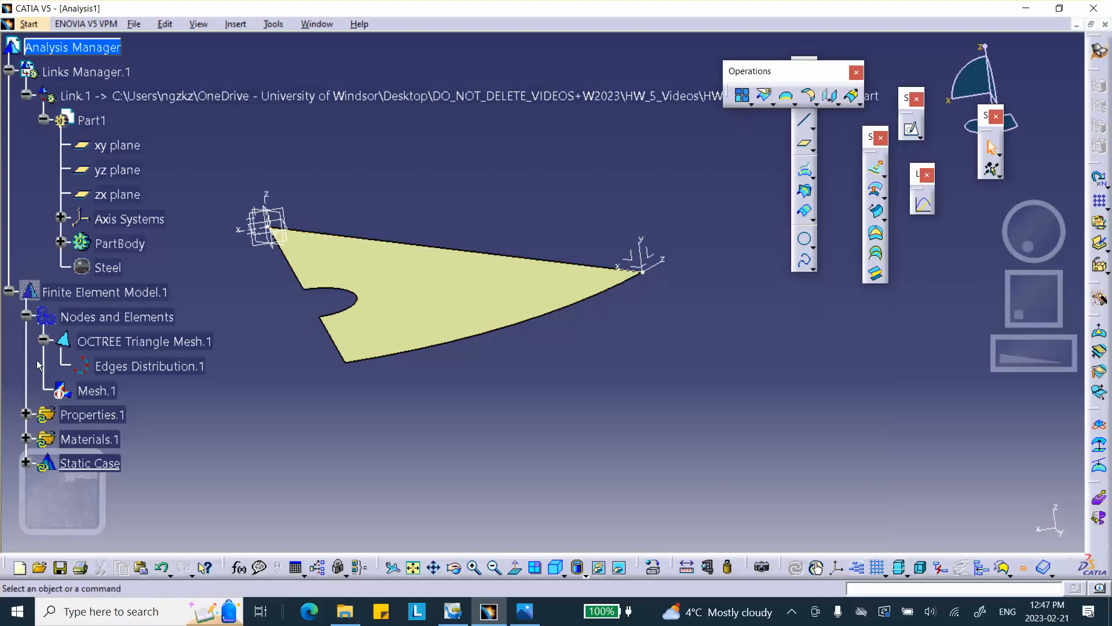
Add a user-defined restraint on the sector's upper straight edge using Axis System.2, restraining translation 3 and rotations 1 and 2.
{"action": "scroll", "coordinate": [69, 353], "scroll_direction": "down", "scroll_amount": 1}
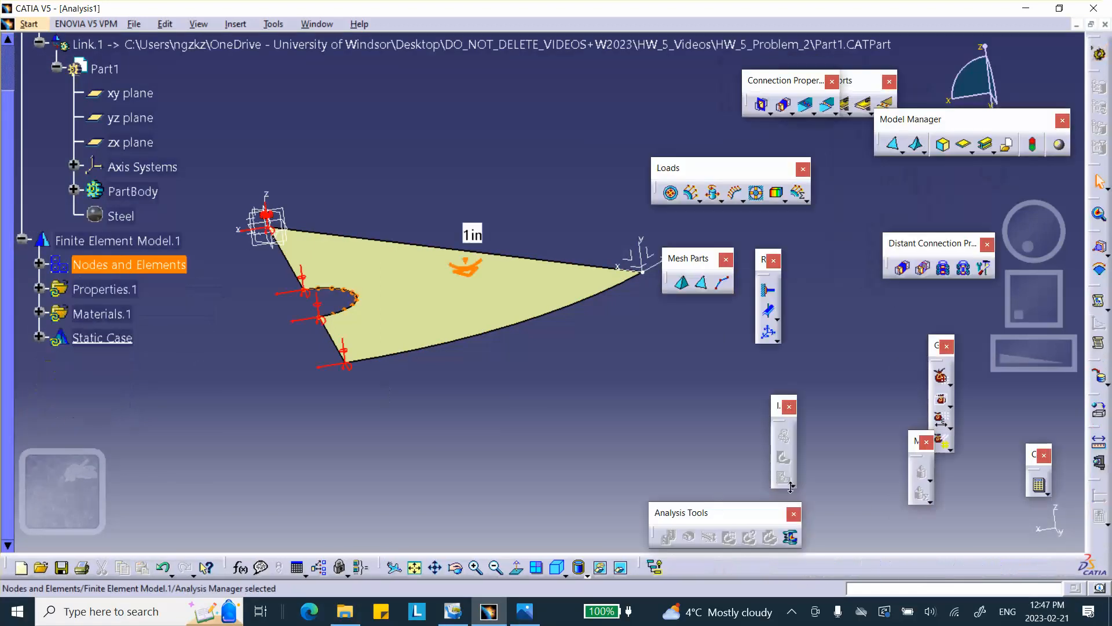
{"action": "left_click", "coordinate": [767, 333]}
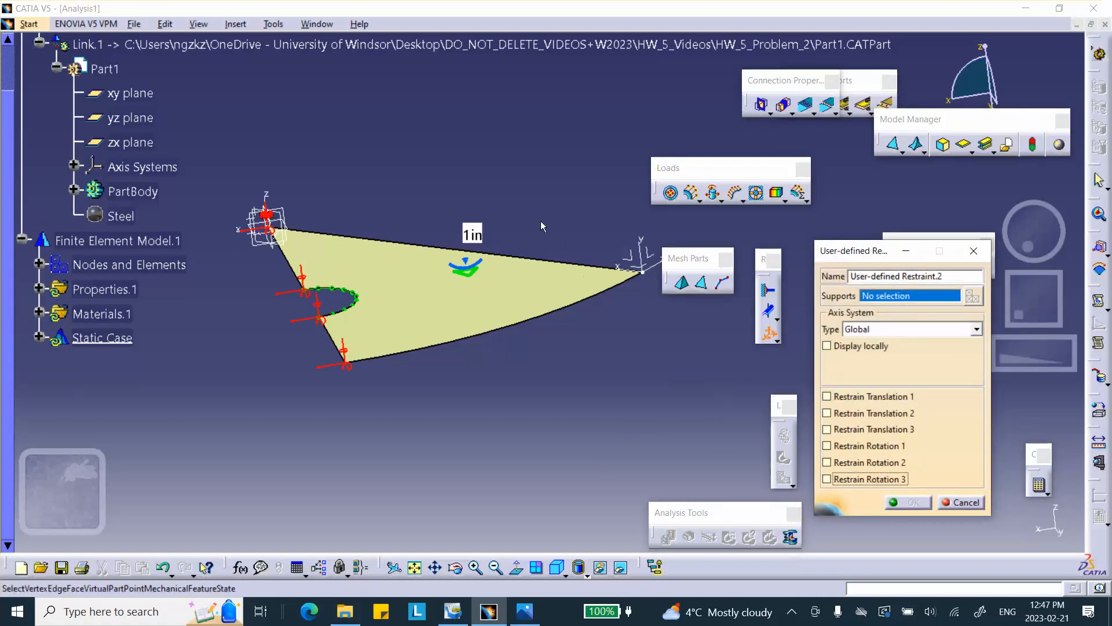
{"action": "left_click", "coordinate": [520, 255]}
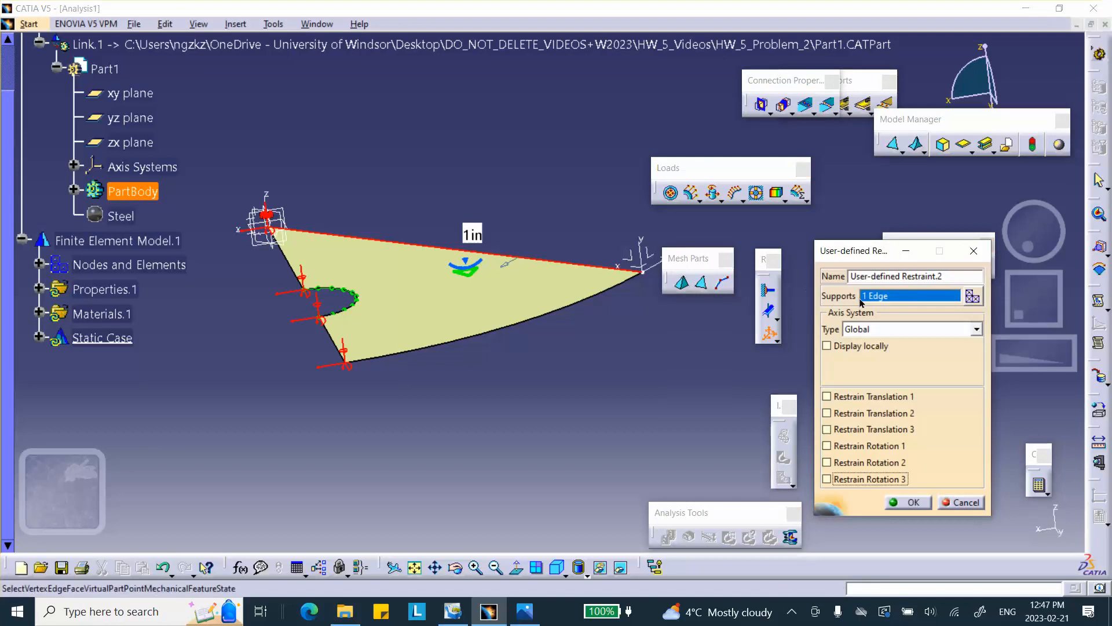
{"action": "left_click", "coordinate": [976, 328]}
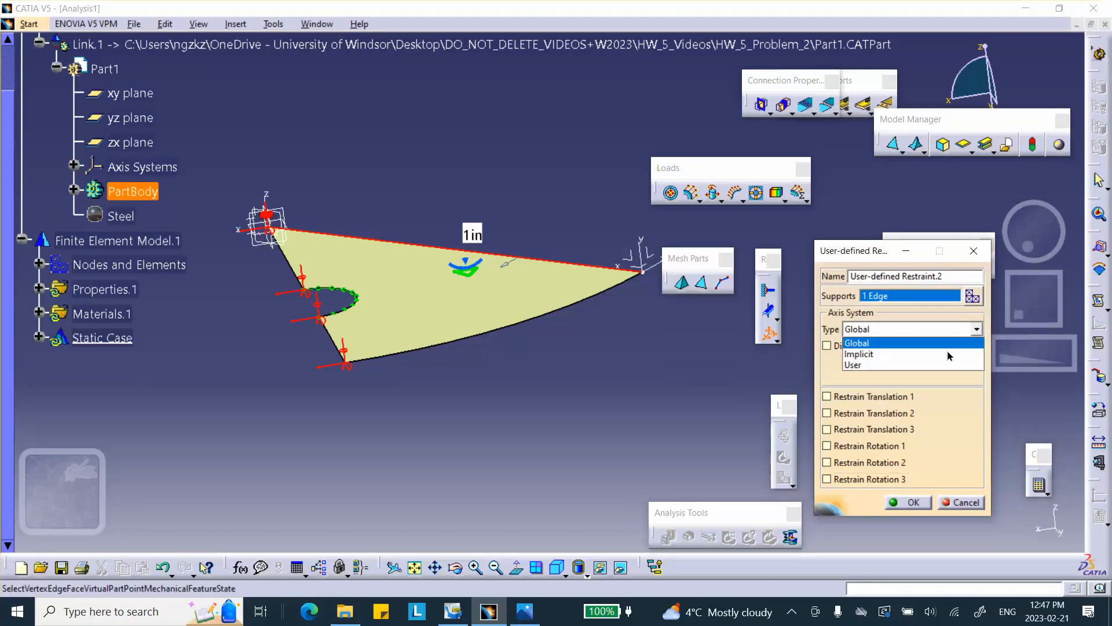
{"action": "left_click", "coordinate": [930, 365]}
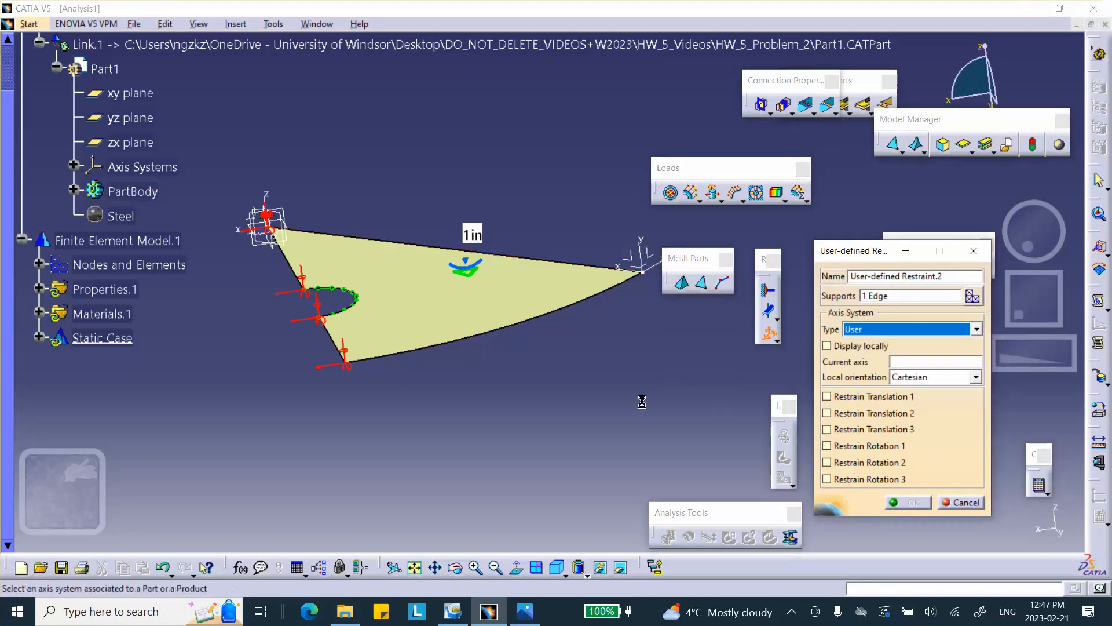
{"action": "left_click", "coordinate": [645, 250]}
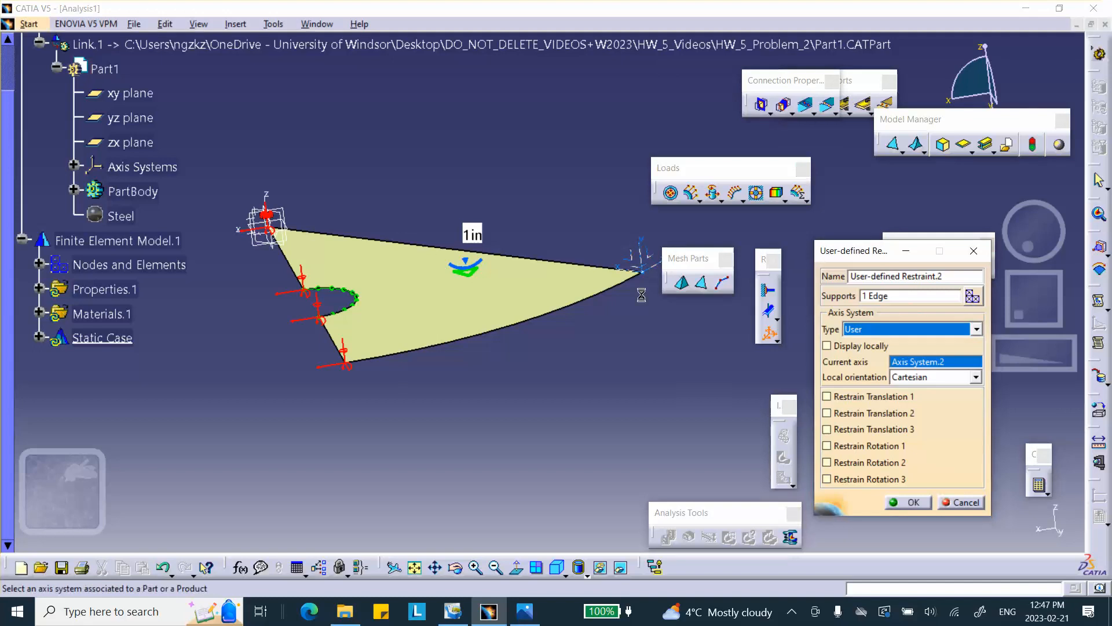
{"action": "middle_click_drag", "start_coordinate": [730, 406], "coordinate": [597, 427]}
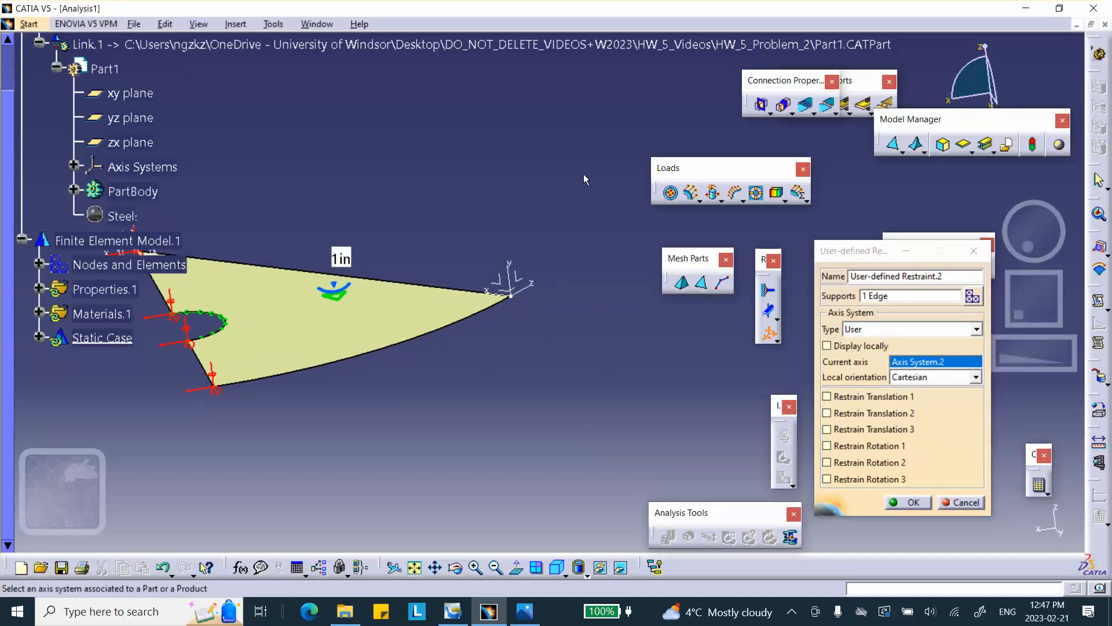
{"action": "left_click", "coordinate": [827, 428]}
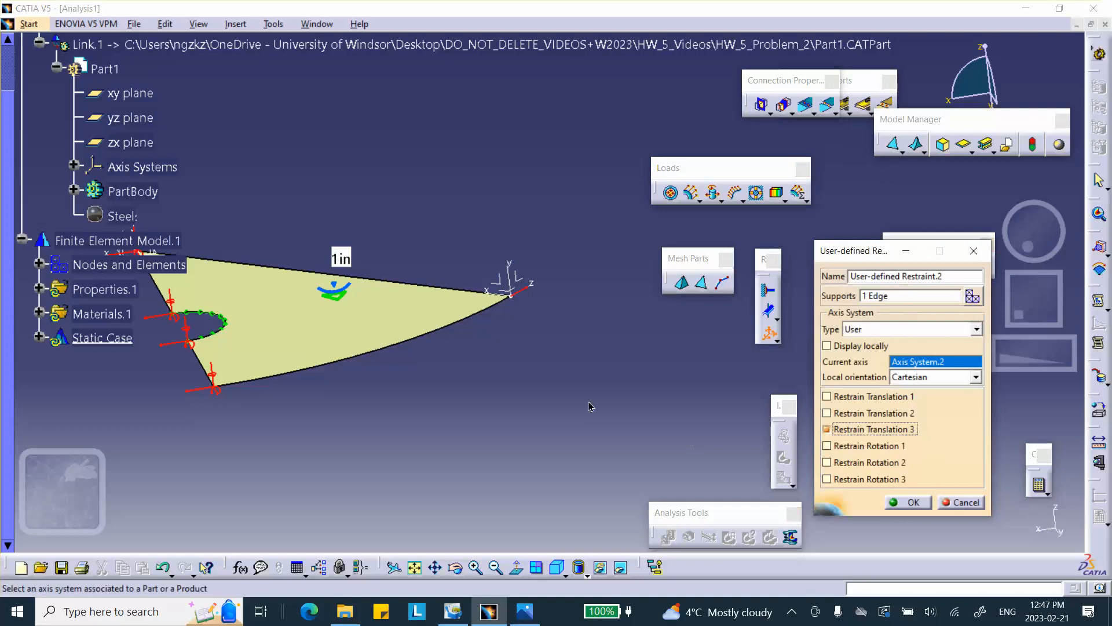
{"action": "left_click", "coordinate": [827, 445]}
{"action": "left_click", "coordinate": [827, 463]}
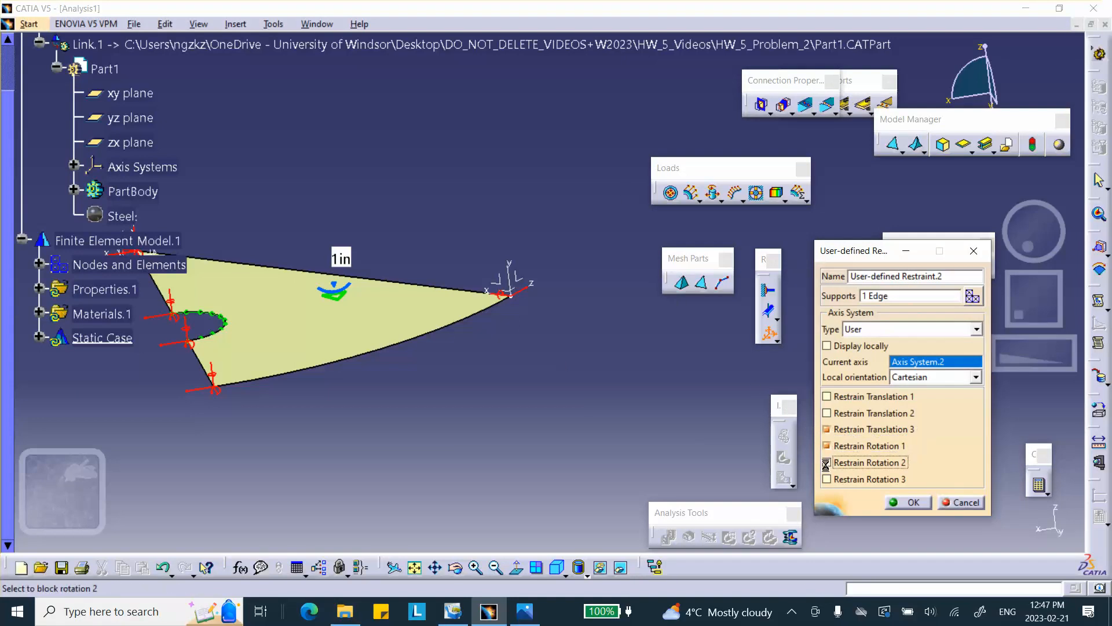
{"action": "left_click", "coordinate": [907, 503]}
{"action": "middle_click_drag", "start_coordinate": [626, 386], "coordinate": [639, 463]}
{"action": "middle_click_drag", "start_coordinate": [525, 417], "coordinate": [594, 448]}
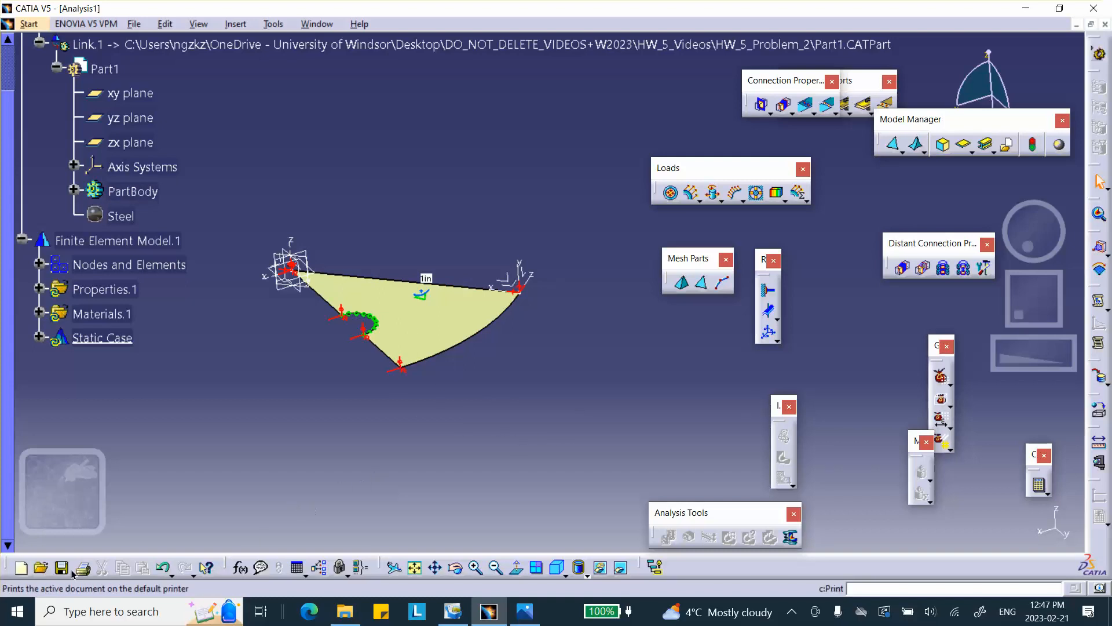
Open Save Management and try to save Part1 over its existing file in the HW_5_Problem_2 folder.
{"action": "left_click", "coordinate": [132, 25]}
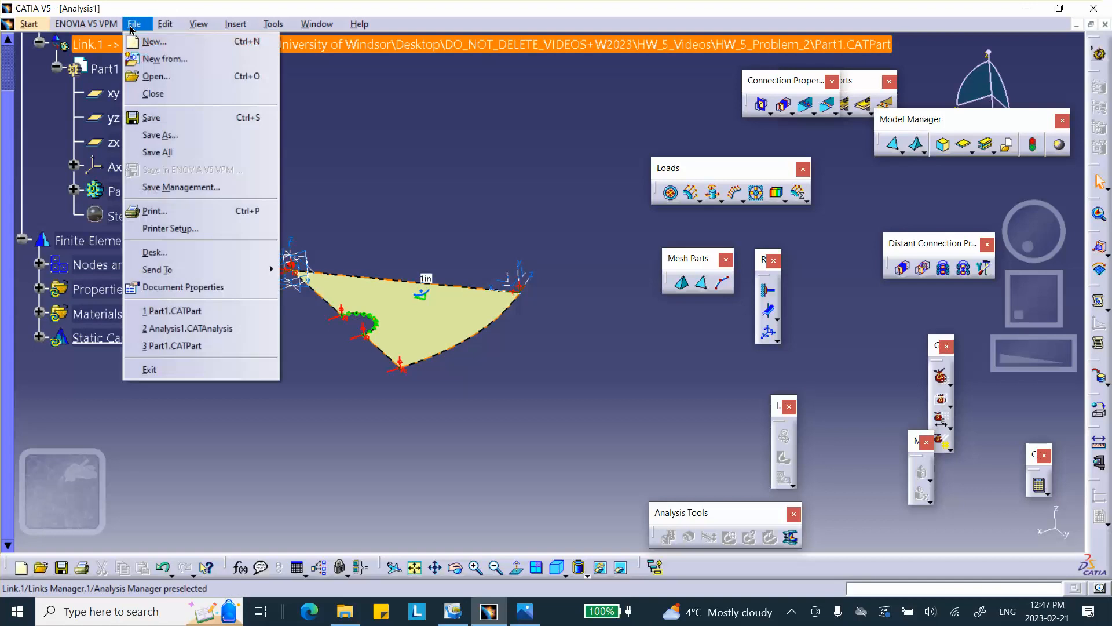
{"action": "left_click", "coordinate": [165, 189]}
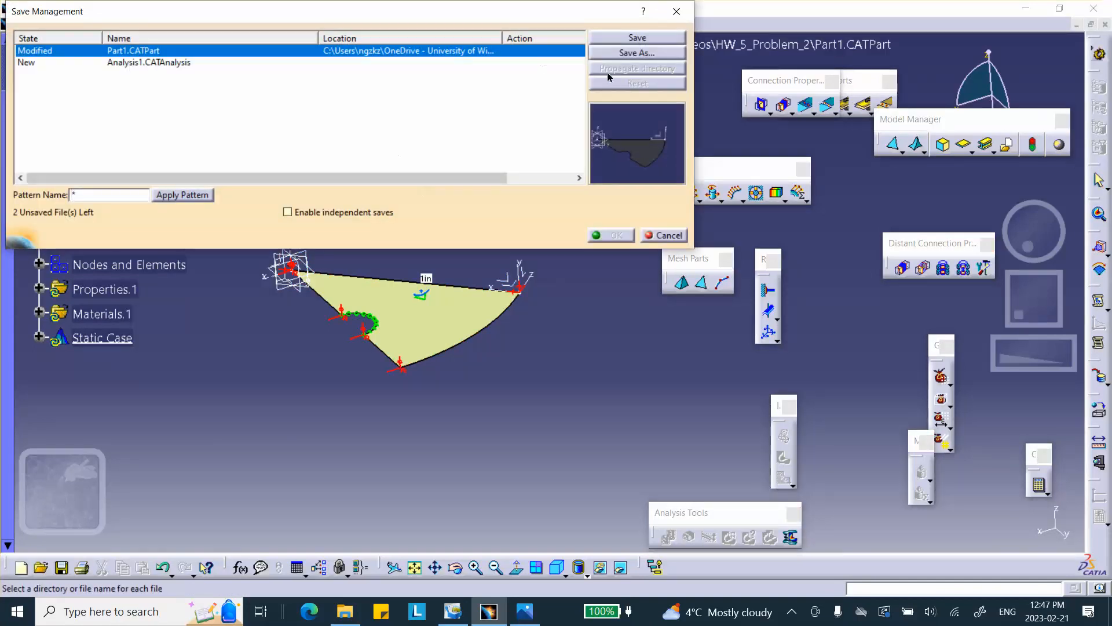
{"action": "left_click", "coordinate": [614, 53]}
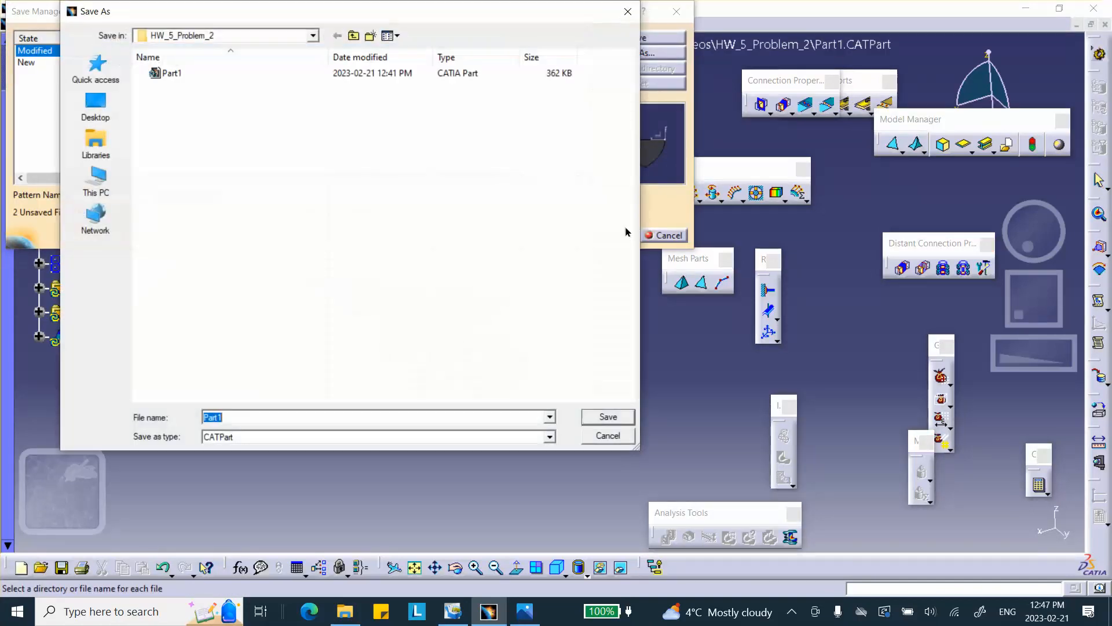
{"action": "left_click", "coordinate": [355, 36]}
{"action": "double_click", "coordinate": [223, 88]}
{"action": "left_click", "coordinate": [589, 420]}
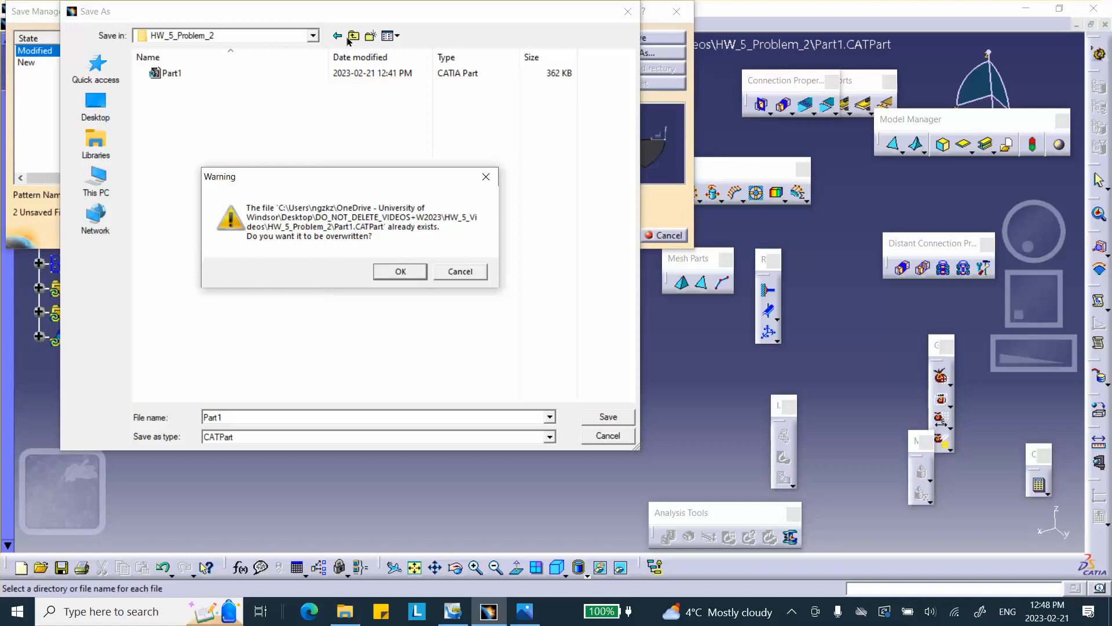
{"action": "left_click", "coordinate": [460, 271]}
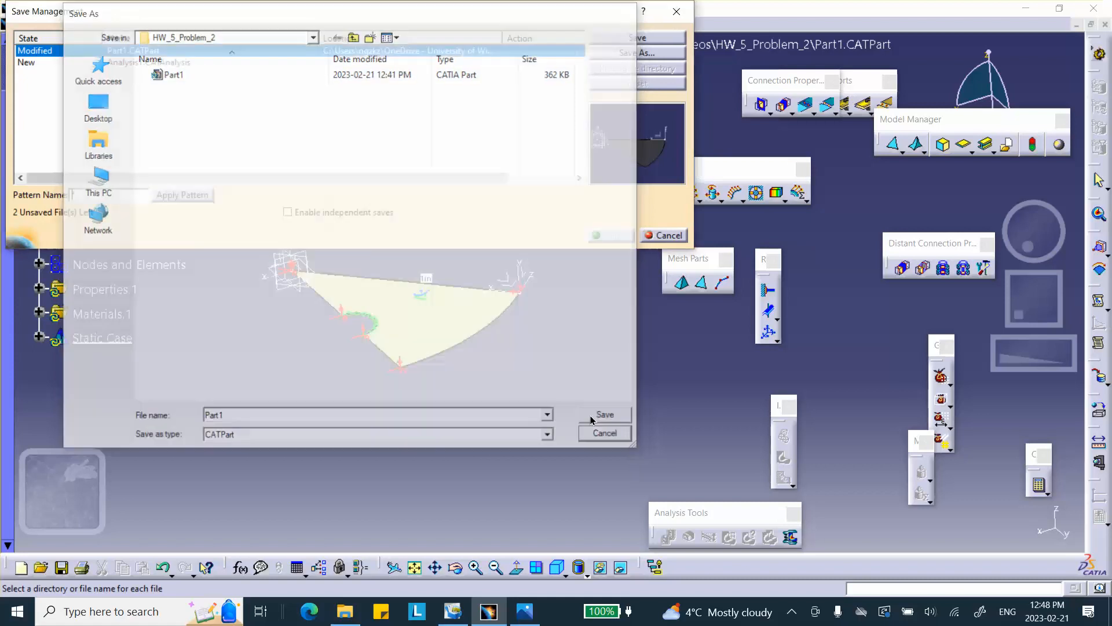
{"action": "left_click", "coordinate": [607, 435]}
Save the analysis document as Analysis1 in the HW_5_Problem_2 folder and confirm the save management.
{"action": "left_click", "coordinate": [187, 65]}
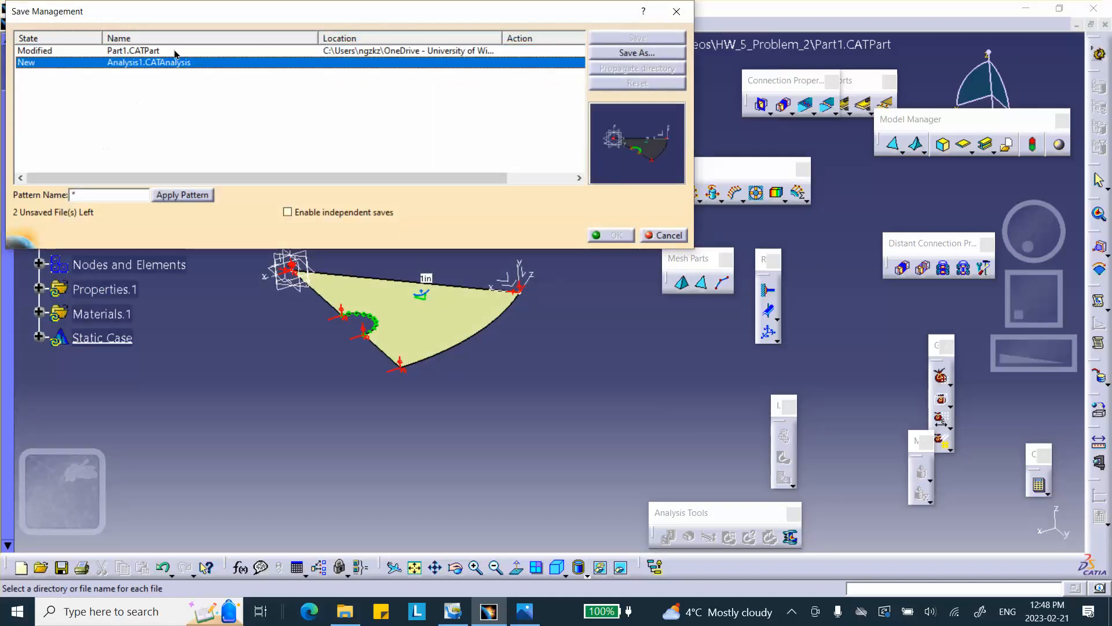
{"action": "left_click", "coordinate": [636, 52]}
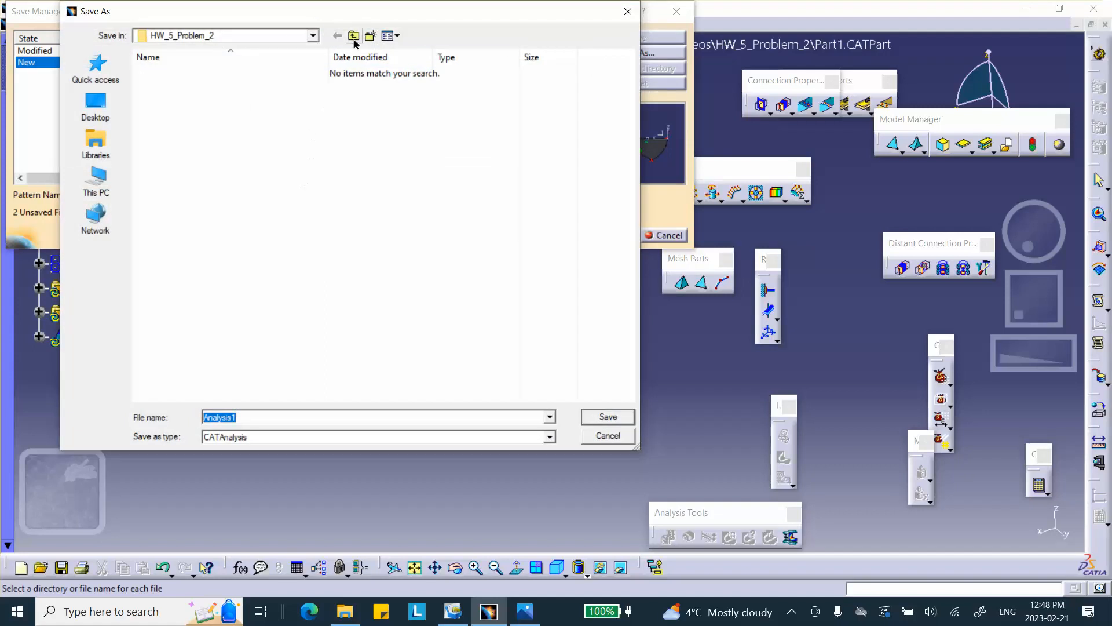
{"action": "left_click", "coordinate": [605, 418]}
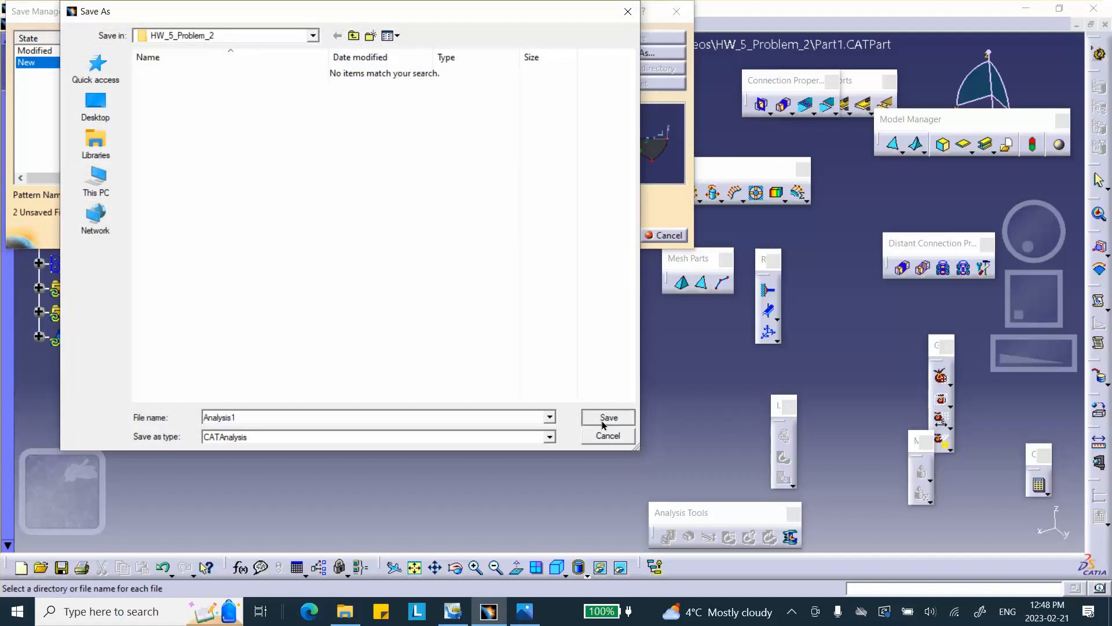
{"action": "left_click", "coordinate": [611, 234]}
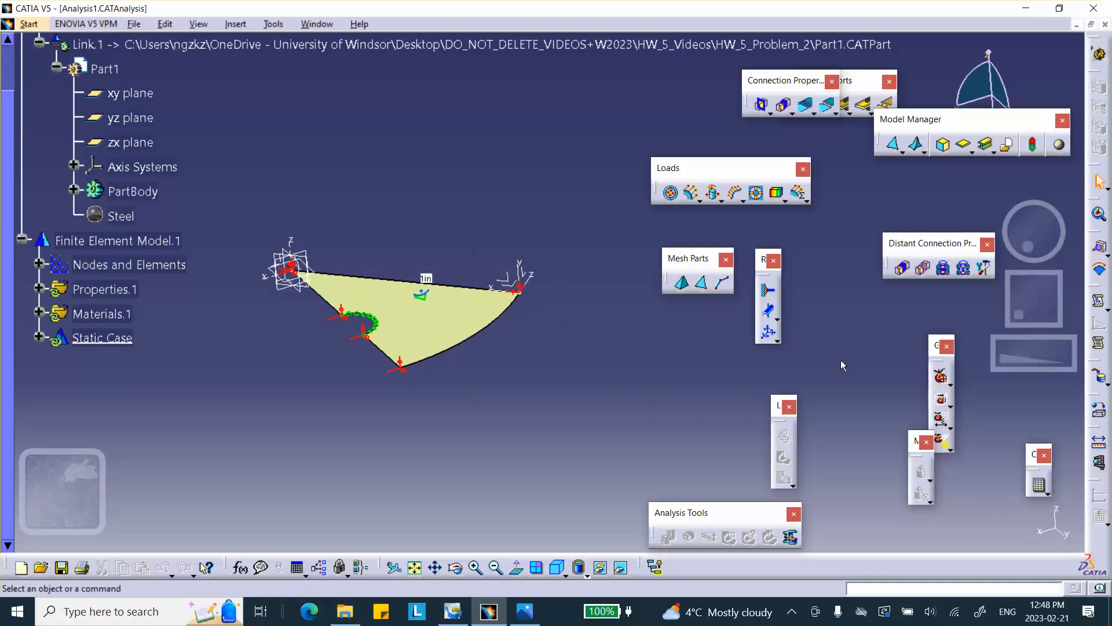
Compute the static case for all objects, continuing the computation when asked.
{"action": "left_click", "coordinate": [1037, 484]}
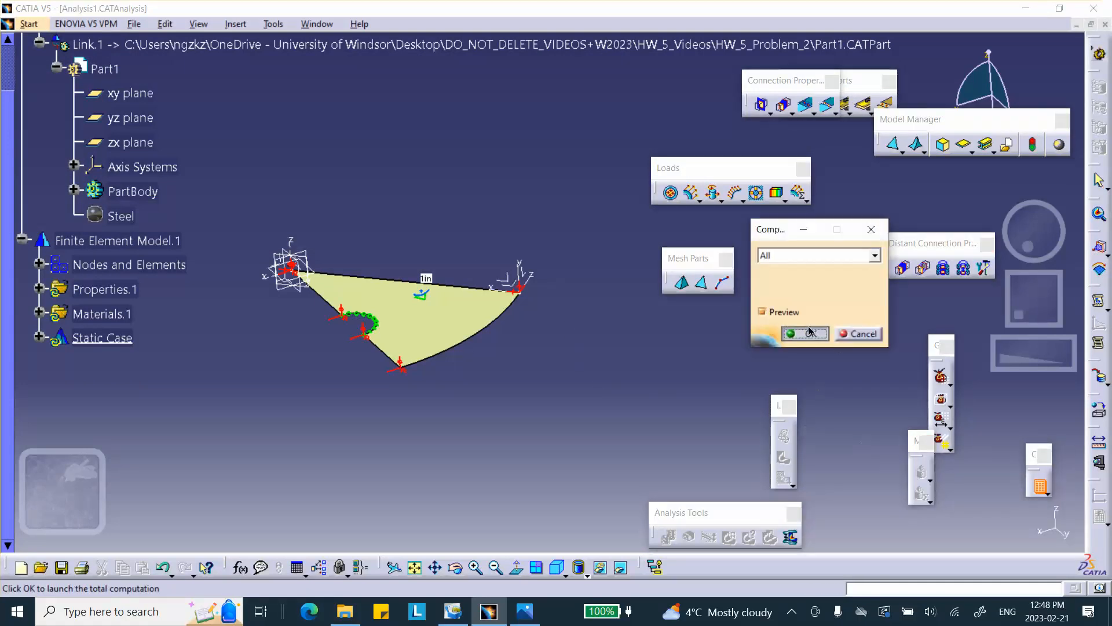
{"action": "left_click", "coordinate": [792, 332]}
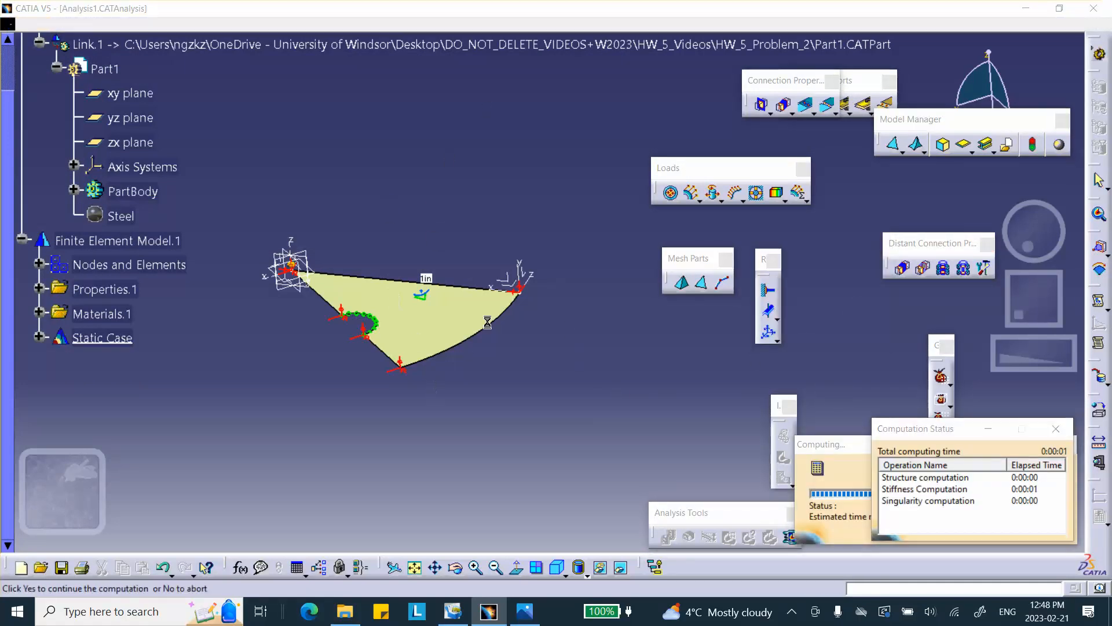
{"action": "left_click", "coordinate": [914, 379]}
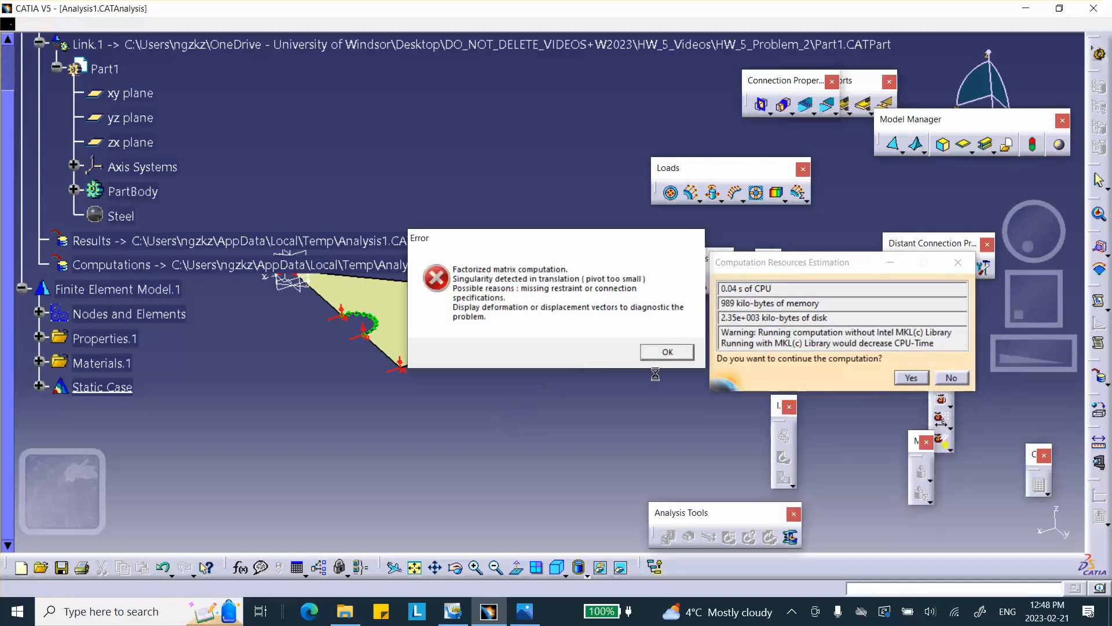
{"action": "left_click", "coordinate": [658, 354]}
Display the deformed mesh image and play its animation, then close the animation.
{"action": "left_click", "coordinate": [784, 436]}
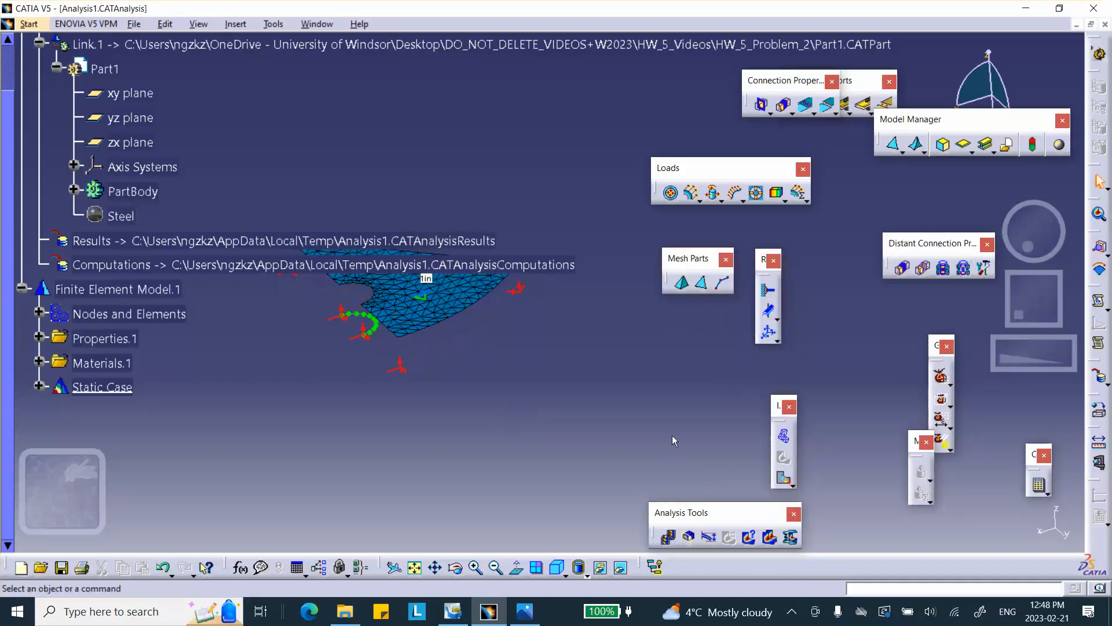
{"action": "left_click", "coordinate": [668, 537]}
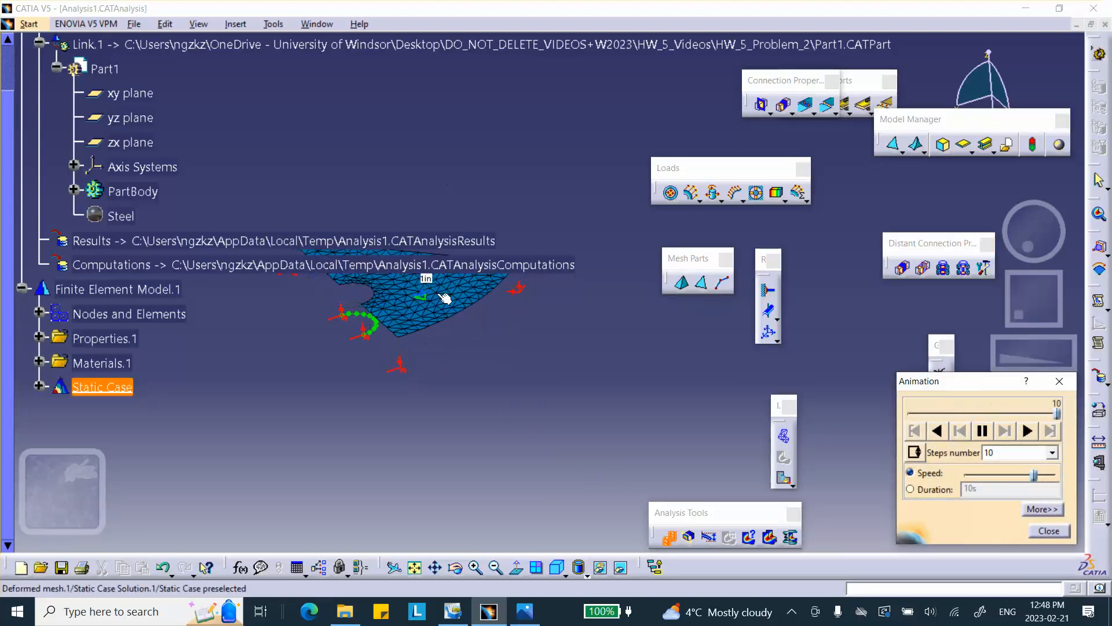
{"action": "left_click", "coordinate": [1049, 531]}
{"action": "scroll", "coordinate": [129, 340], "scroll_direction": "down", "scroll_amount": 3}
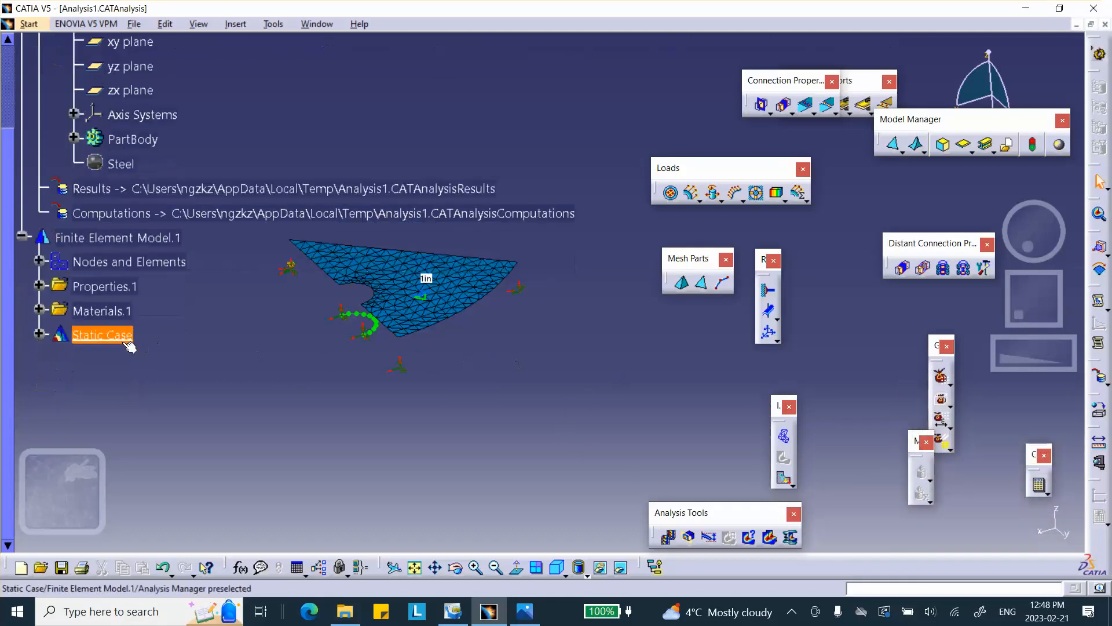
Expand the static case solution in the tree and hide the deformed mesh image.
{"action": "left_click", "coordinate": [38, 231]}
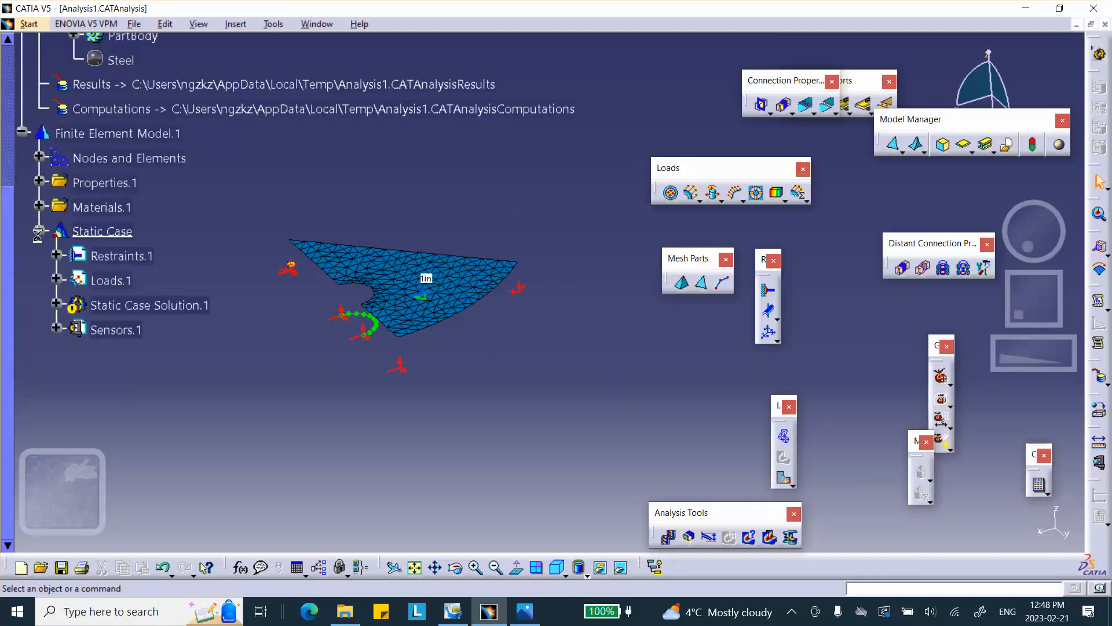
{"action": "left_click", "coordinate": [56, 305]}
{"action": "left_click", "coordinate": [129, 330]}
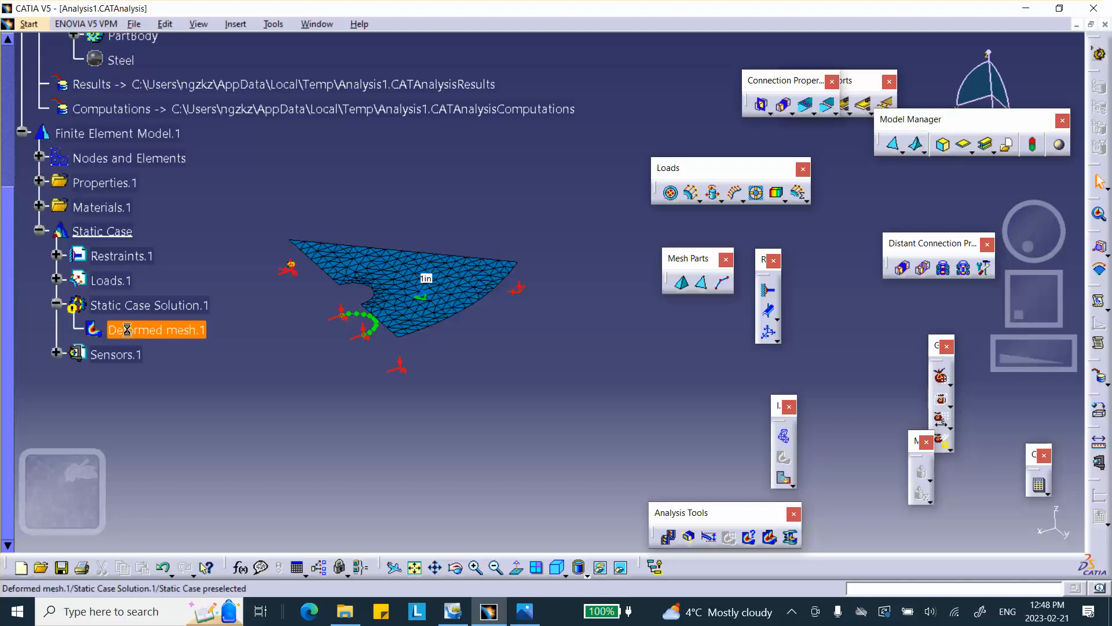
{"action": "right_click", "coordinate": [128, 330]}
{"action": "left_click", "coordinate": [157, 267]}
{"action": "middle_click_drag", "start_coordinate": [480, 433], "coordinate": [736, 427]}
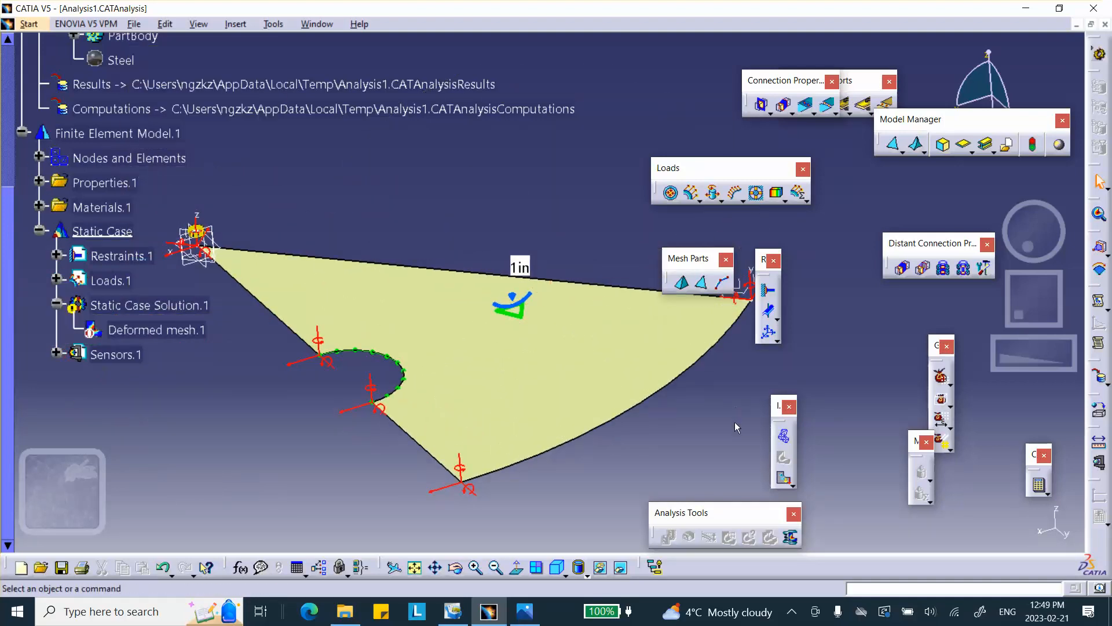
Hide the existing user-defined restraint on the sector.
{"action": "right_click", "coordinate": [475, 490]}
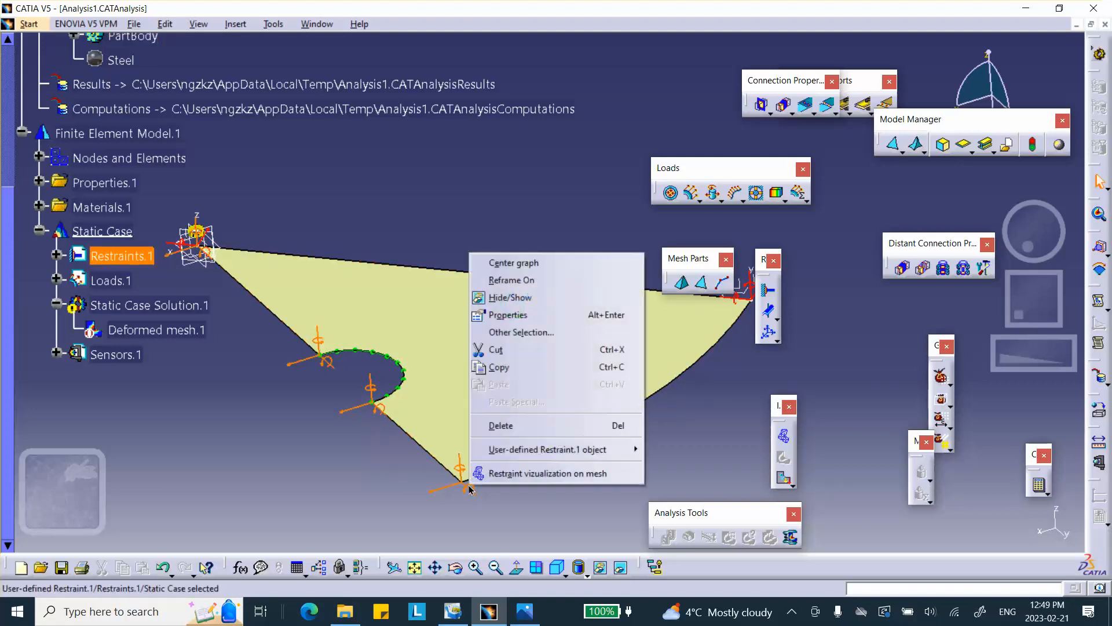
{"action": "left_click", "coordinate": [509, 297]}
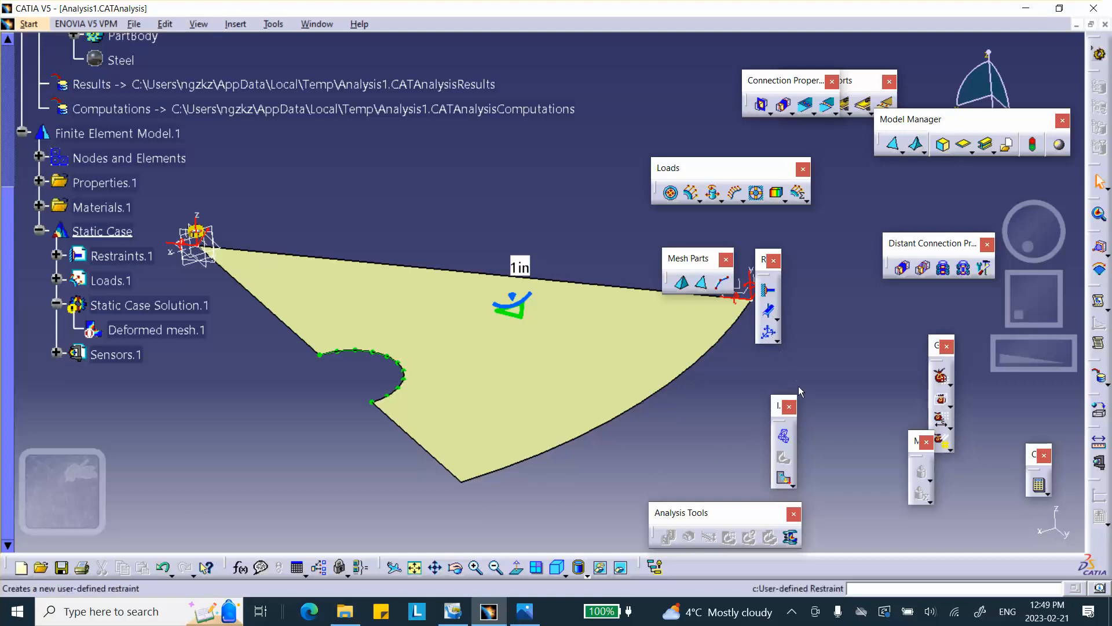
Create a user-defined restraint on the bottom vertex, restraining translation 3 in the Global axis system.
{"action": "left_click", "coordinate": [768, 335]}
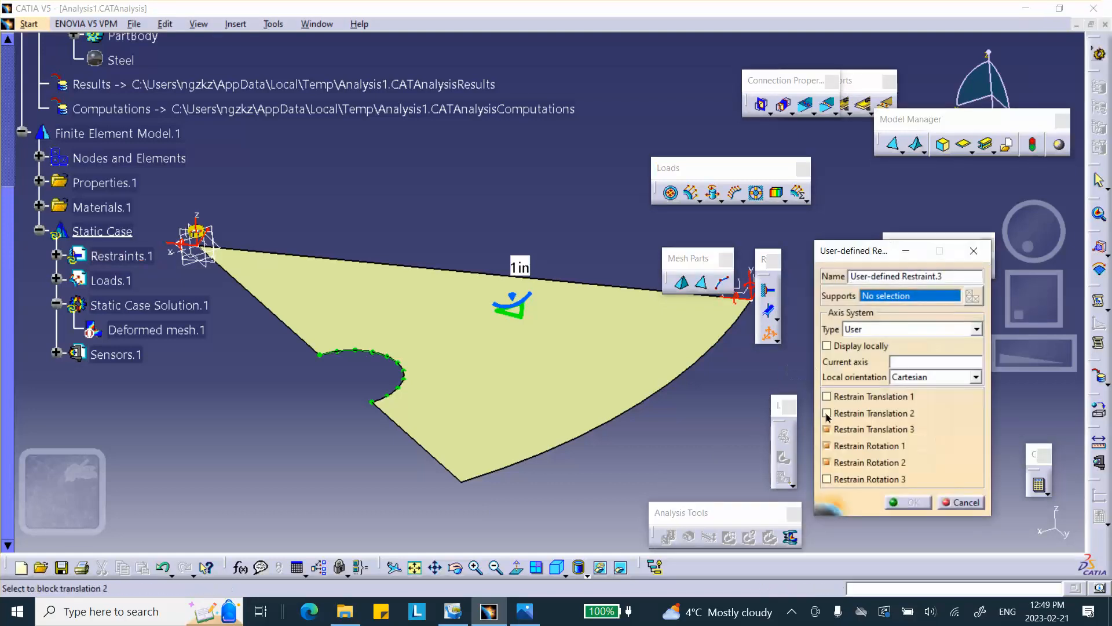
{"action": "left_click", "coordinate": [825, 463]}
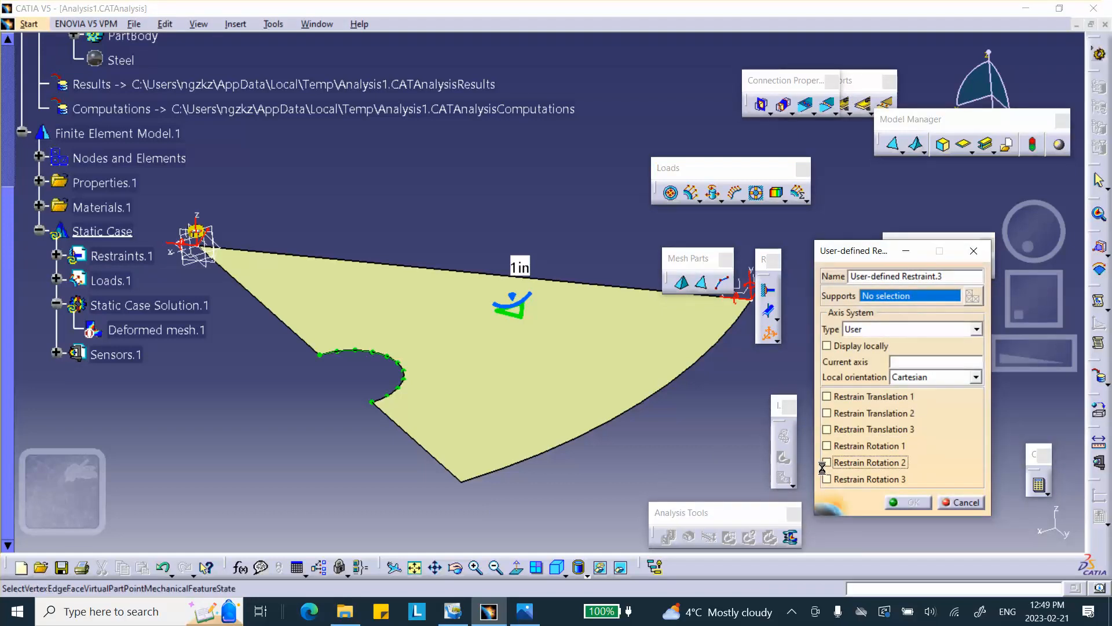
{"action": "left_click", "coordinate": [462, 482]}
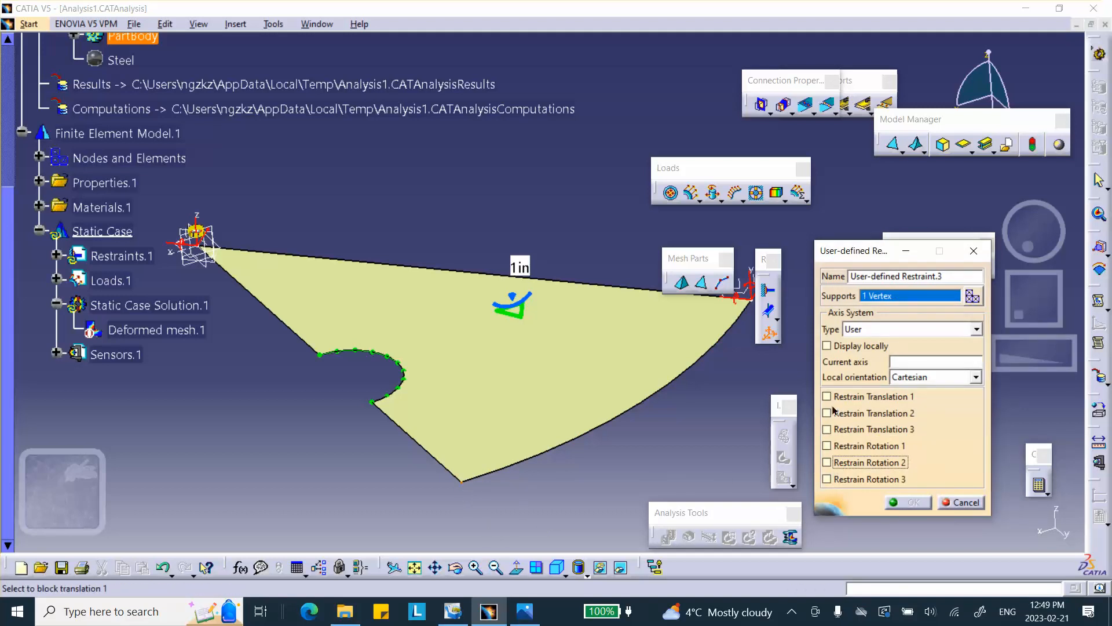
{"action": "left_click", "coordinate": [827, 430]}
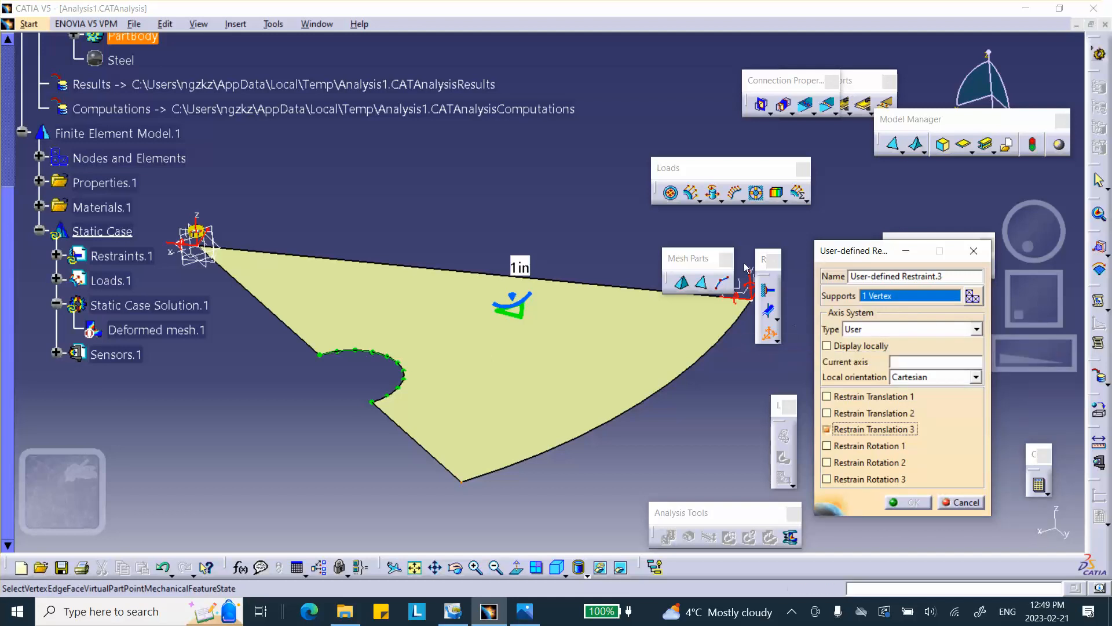
{"action": "left_click", "coordinate": [962, 331]}
{"action": "left_click", "coordinate": [863, 346]}
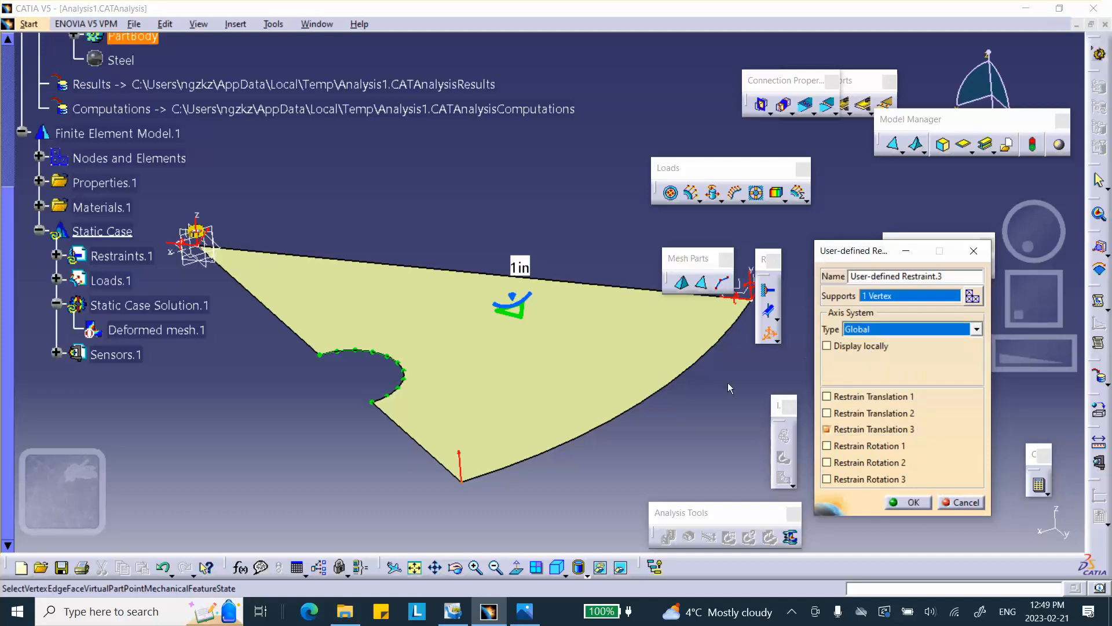
{"action": "left_click", "coordinate": [922, 503]}
Compute the static case for all objects, continuing the computation when asked.
{"action": "middle_click_drag", "start_coordinate": [606, 444], "coordinate": [576, 426]}
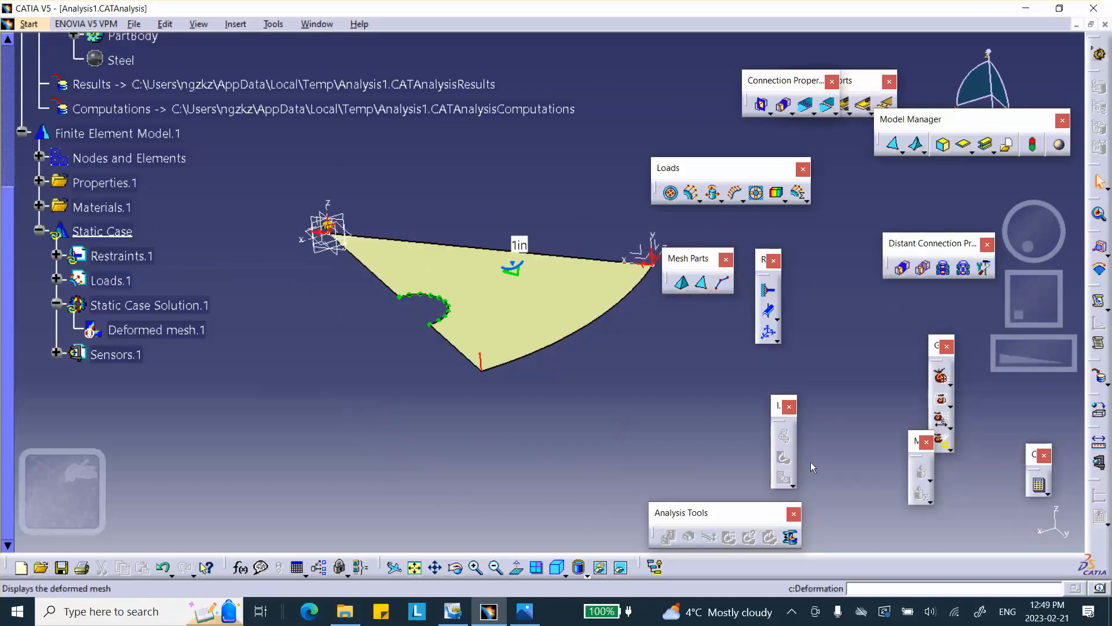
{"action": "left_click", "coordinate": [1040, 491]}
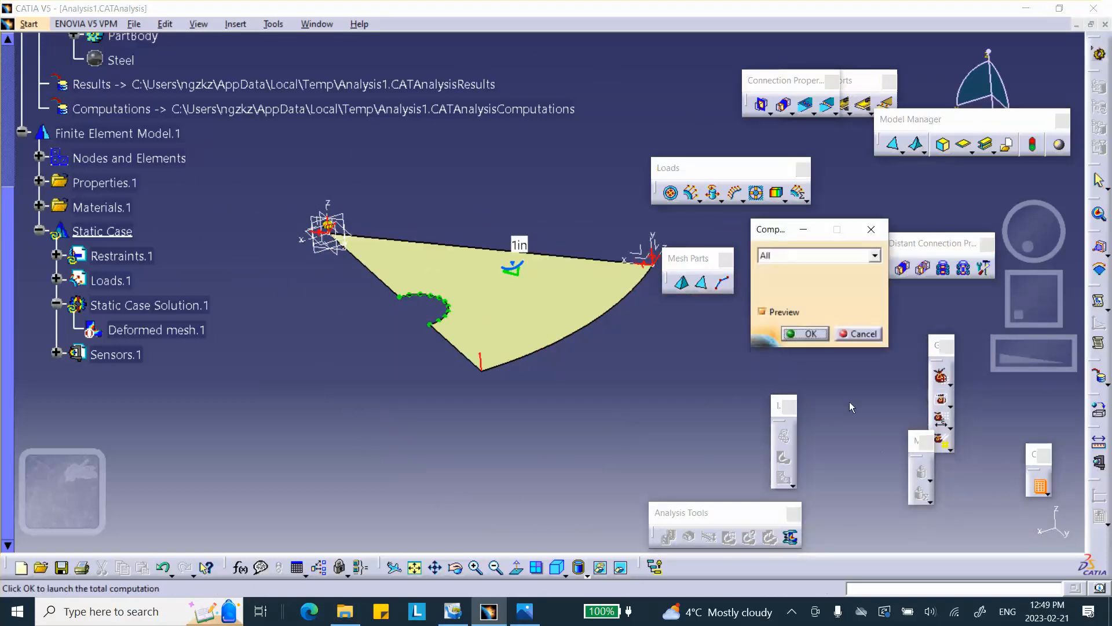
{"action": "left_click", "coordinate": [804, 333]}
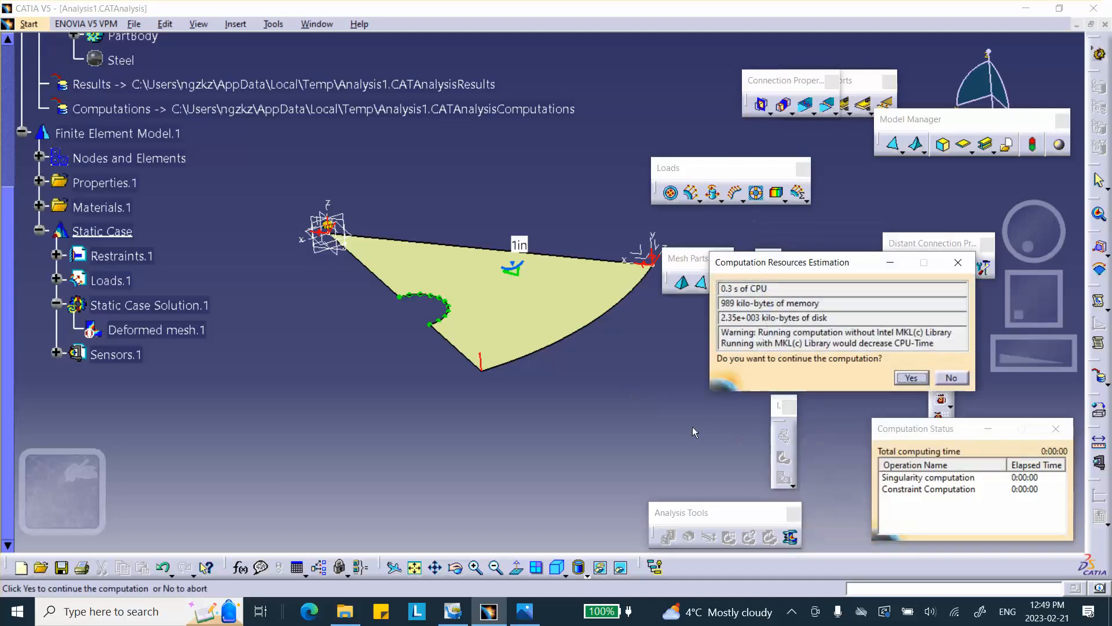
{"action": "left_click", "coordinate": [911, 378]}
Reset the deformation amplification factor to its default, then play and close the deformation animation.
{"action": "middle_click_drag", "start_coordinate": [634, 457], "coordinate": [604, 457]}
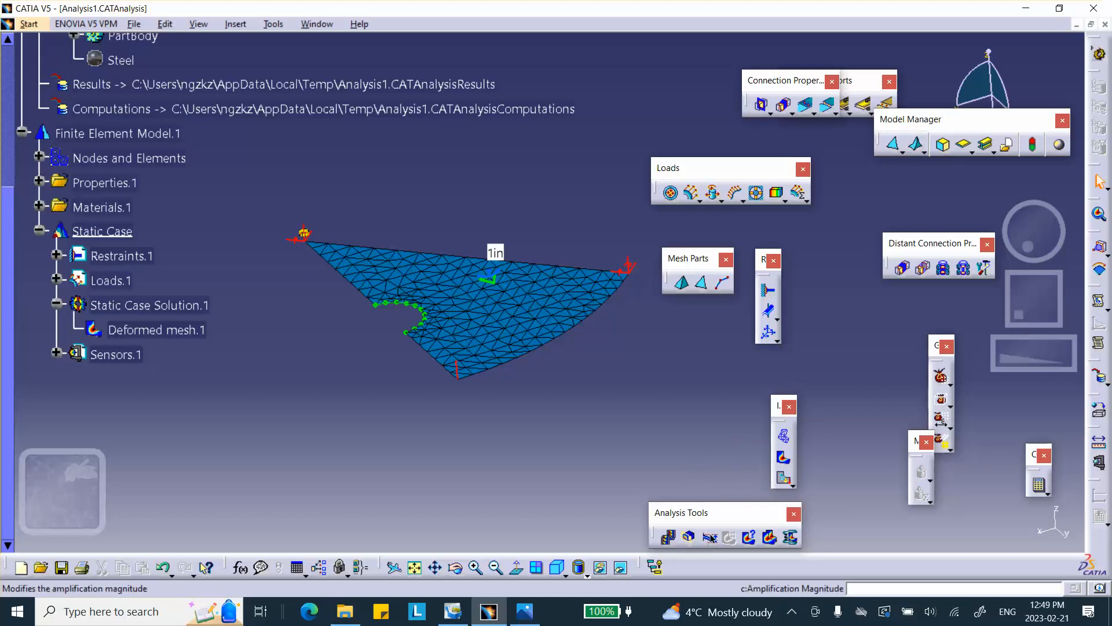
{"action": "left_click", "coordinate": [708, 539]}
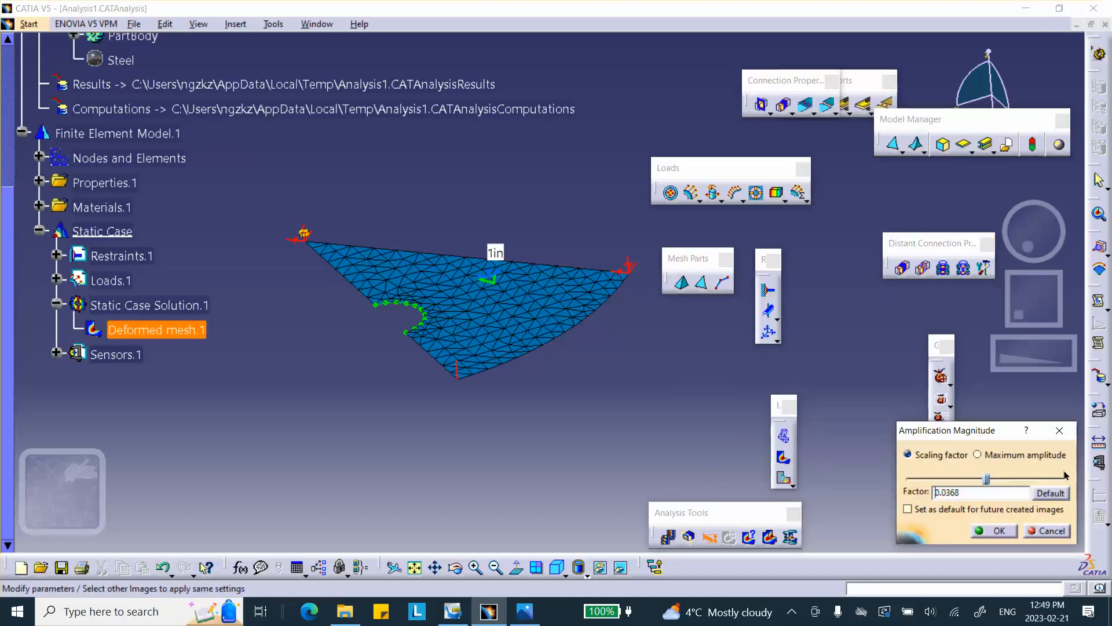
{"action": "left_click", "coordinate": [1048, 493]}
{"action": "left_click", "coordinate": [1000, 531]}
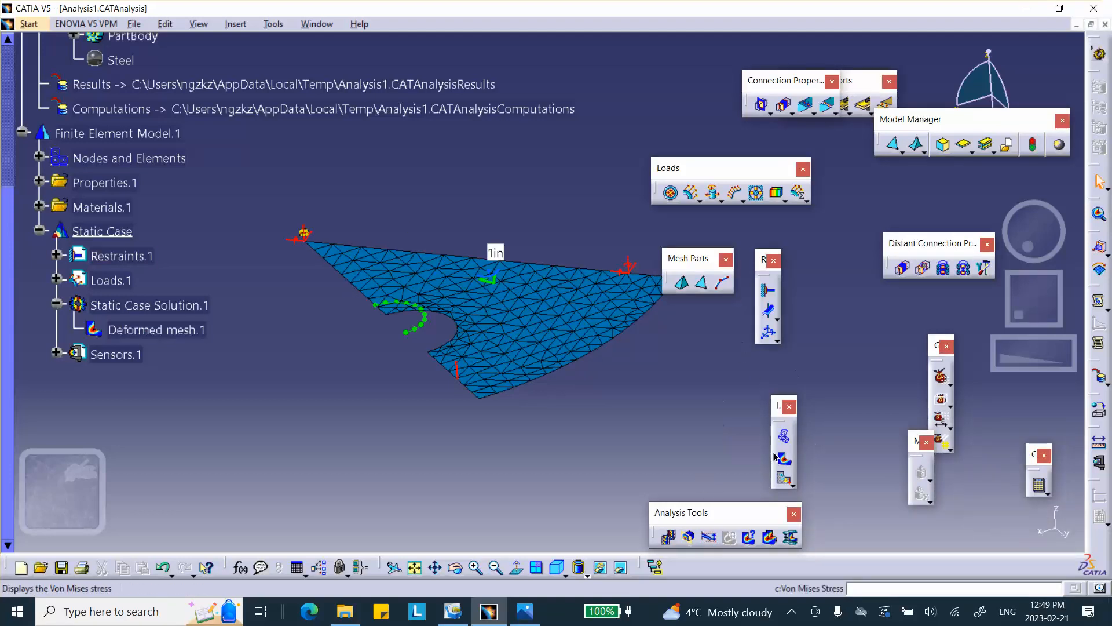
{"action": "left_click", "coordinate": [659, 537]}
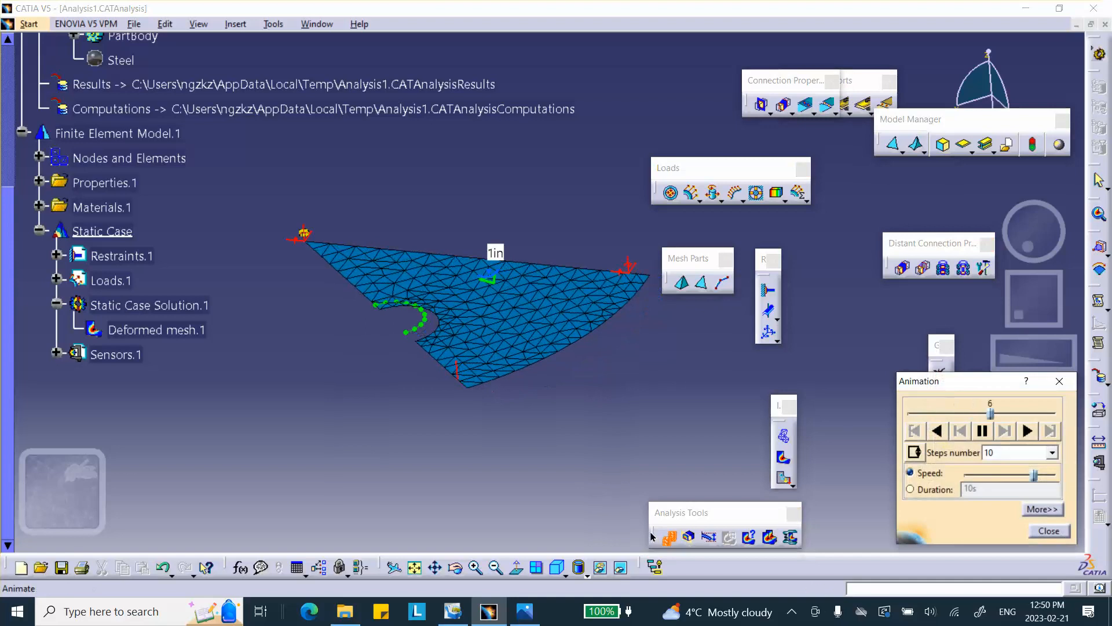
{"action": "left_click", "coordinate": [1063, 532]}
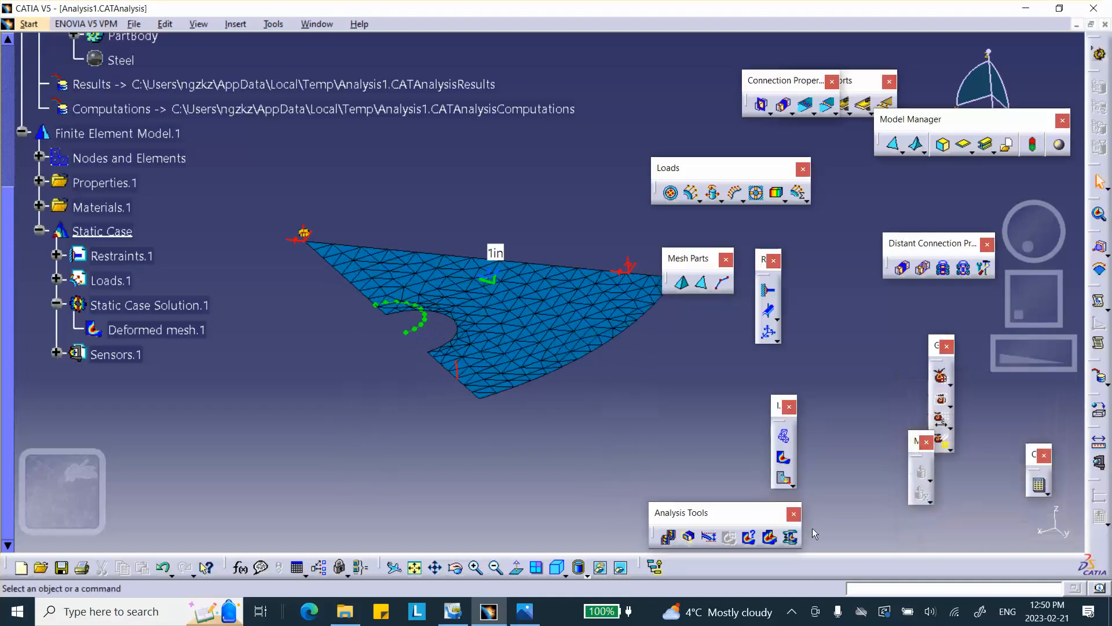
Display the Von Mises stress image with material shading, then play and close its animation.
{"action": "left_click", "coordinate": [783, 457]}
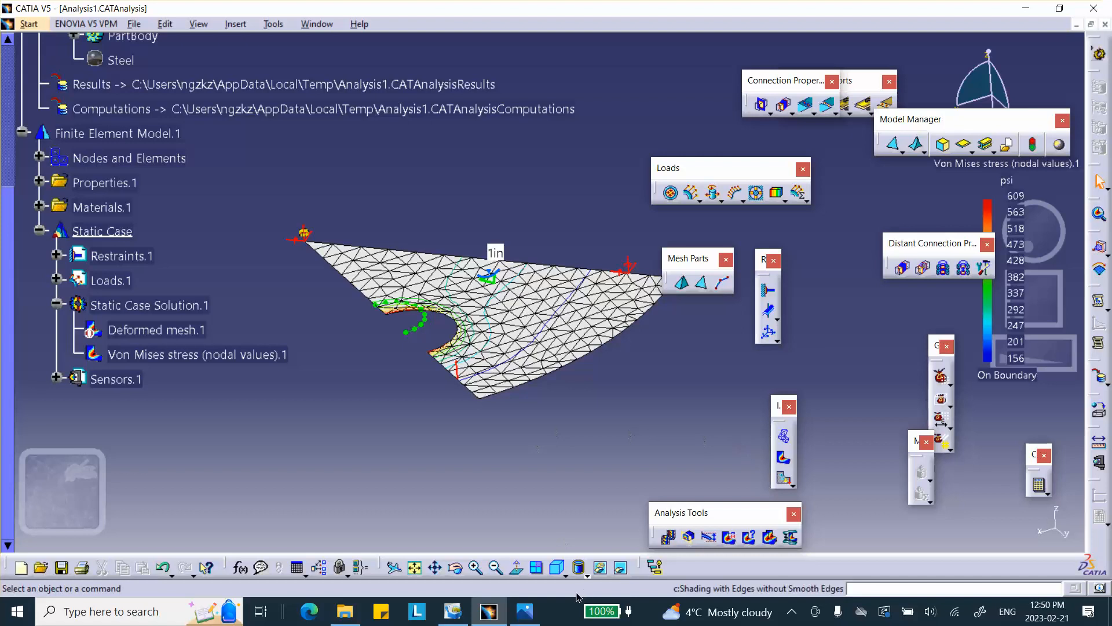
{"action": "left_click", "coordinate": [587, 575]}
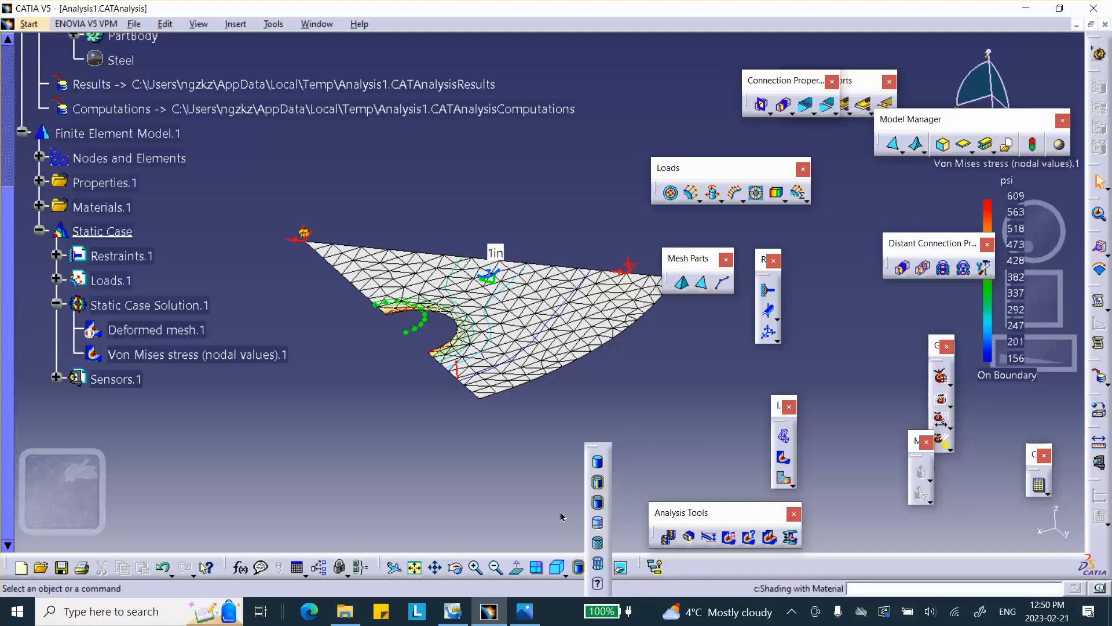
{"action": "left_click", "coordinate": [599, 544]}
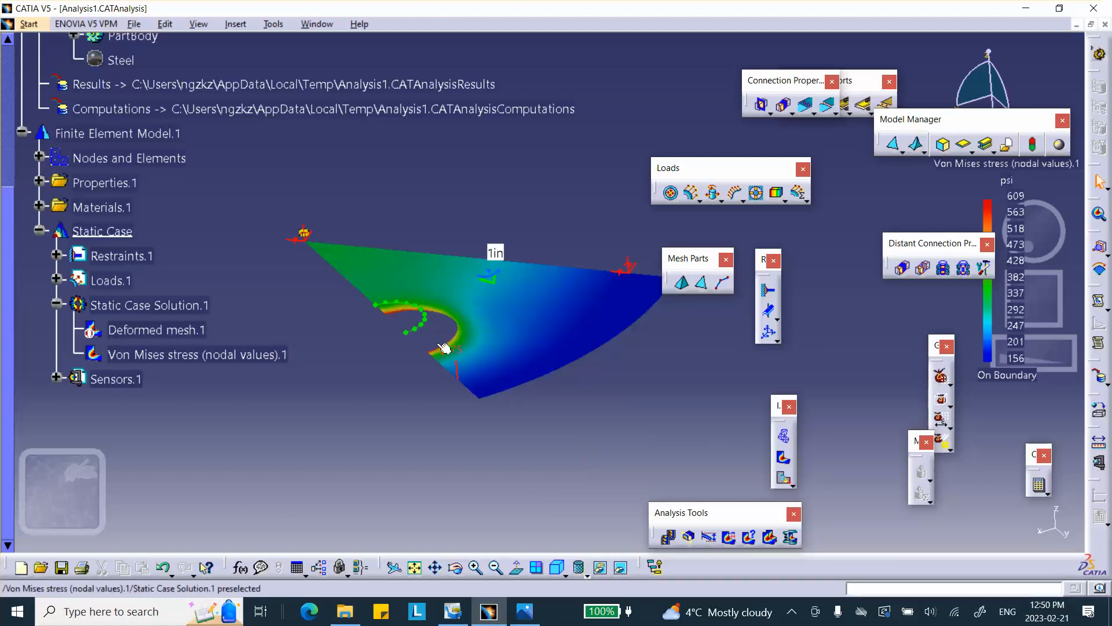
{"action": "left_click", "coordinate": [419, 328]}
{"action": "right_click", "coordinate": [419, 327]}
{"action": "left_click", "coordinate": [458, 372]}
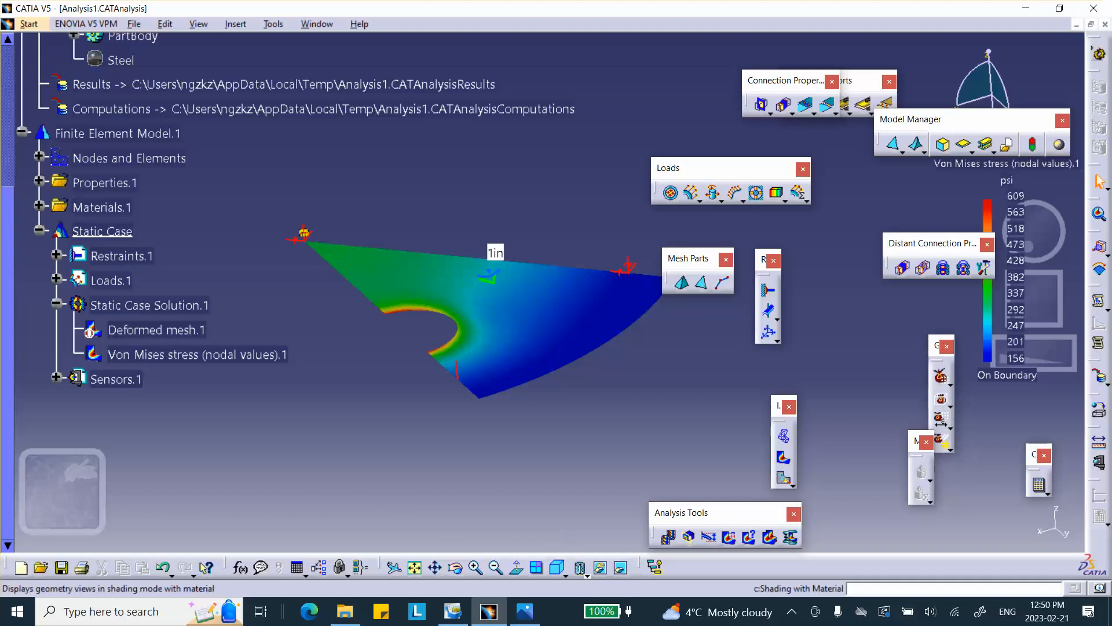
{"action": "left_click", "coordinate": [671, 539]}
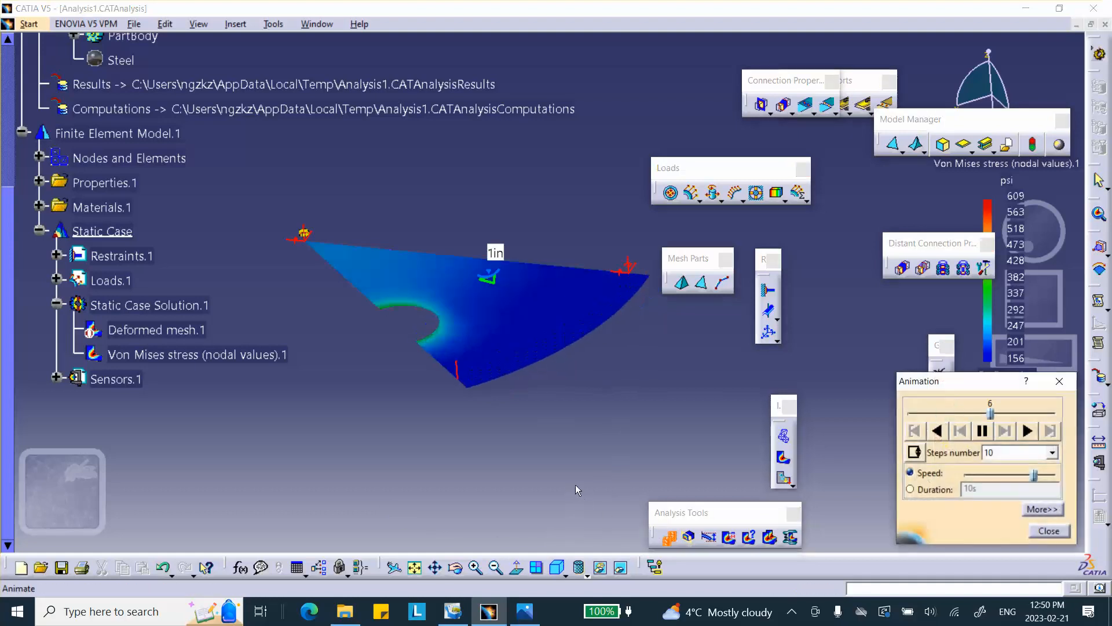
{"action": "left_click", "coordinate": [1050, 531]}
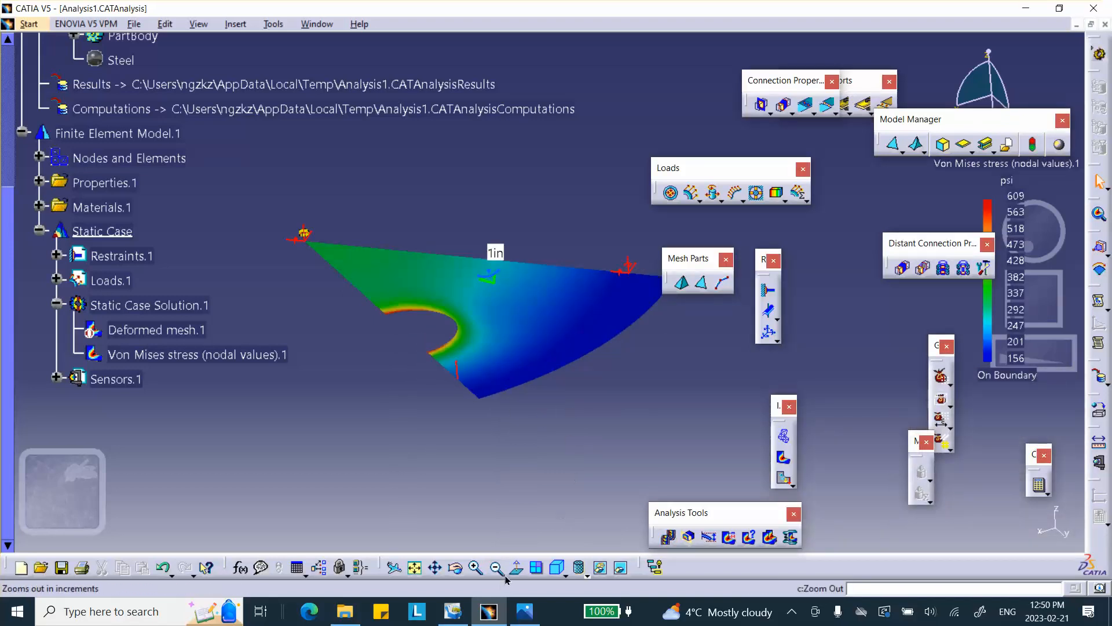
Switch the view to the standard top view of the sector.
{"action": "left_click", "coordinate": [566, 572]}
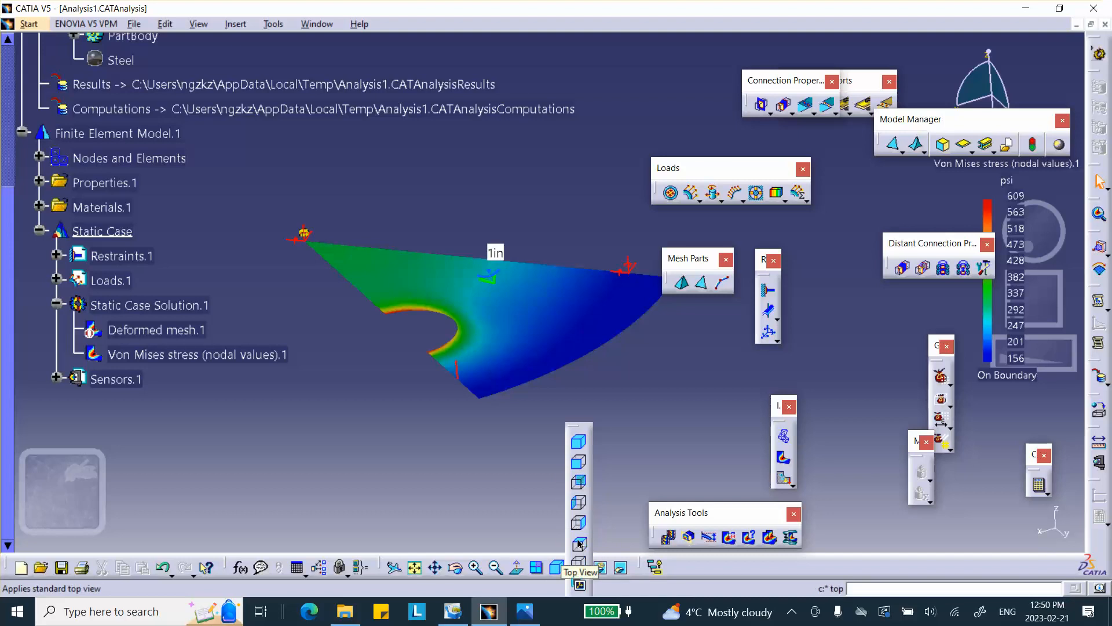
{"action": "left_click", "coordinate": [579, 545]}
{"action": "middle_click_drag", "start_coordinate": [567, 408], "coordinate": [477, 431]}
{"action": "left_click", "coordinate": [478, 416]}
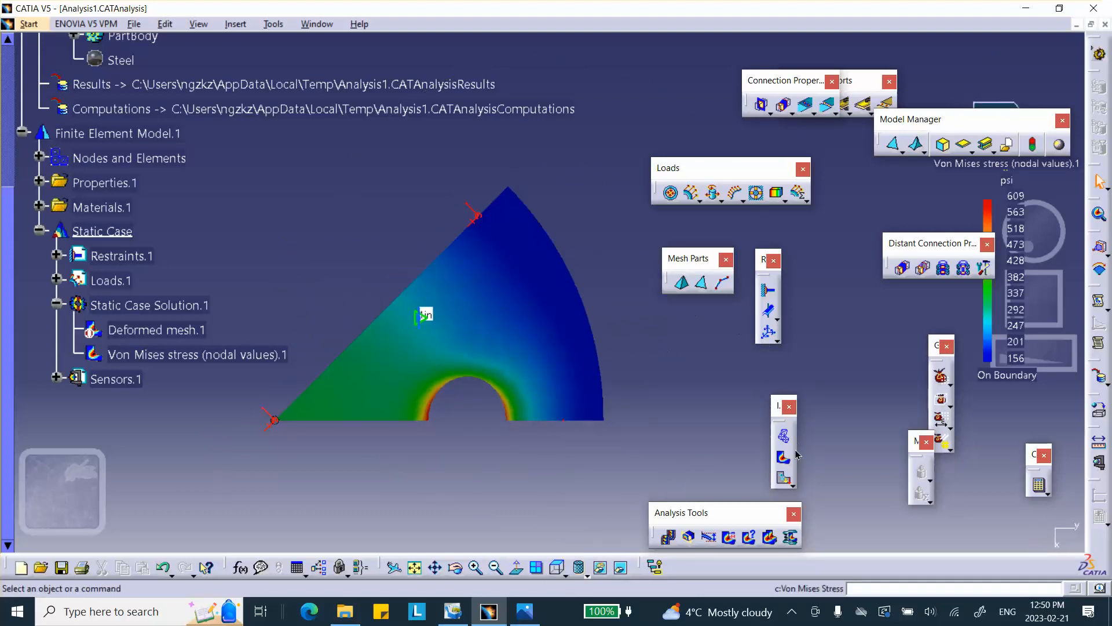
Display the translational displacement image and change its type to Average iso.
{"action": "left_click", "coordinate": [784, 478]}
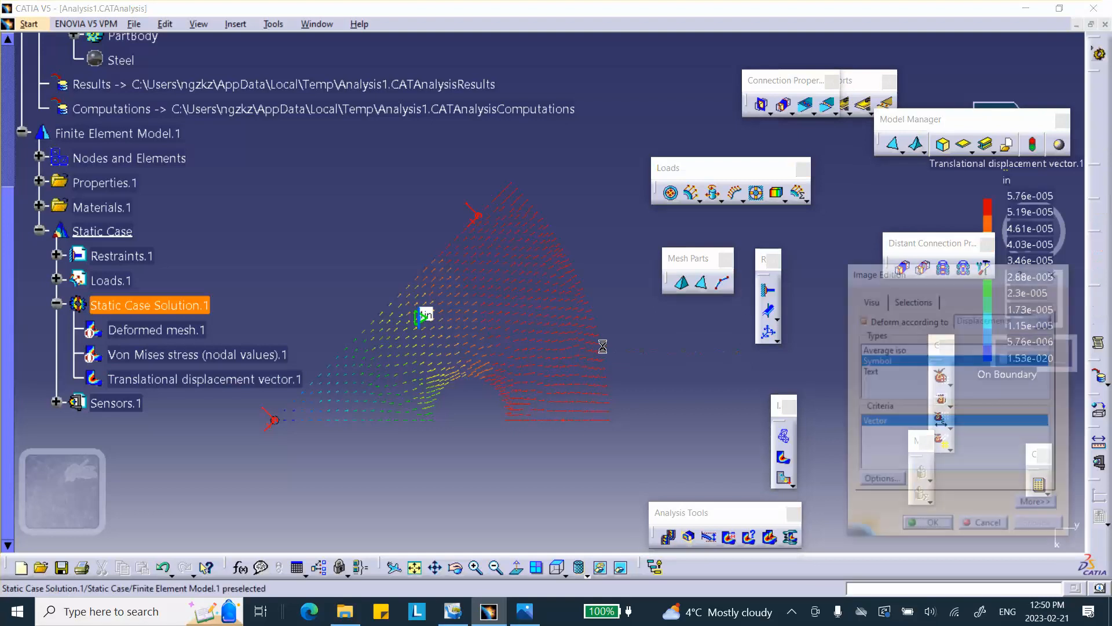
{"action": "left_click", "coordinate": [893, 349]}
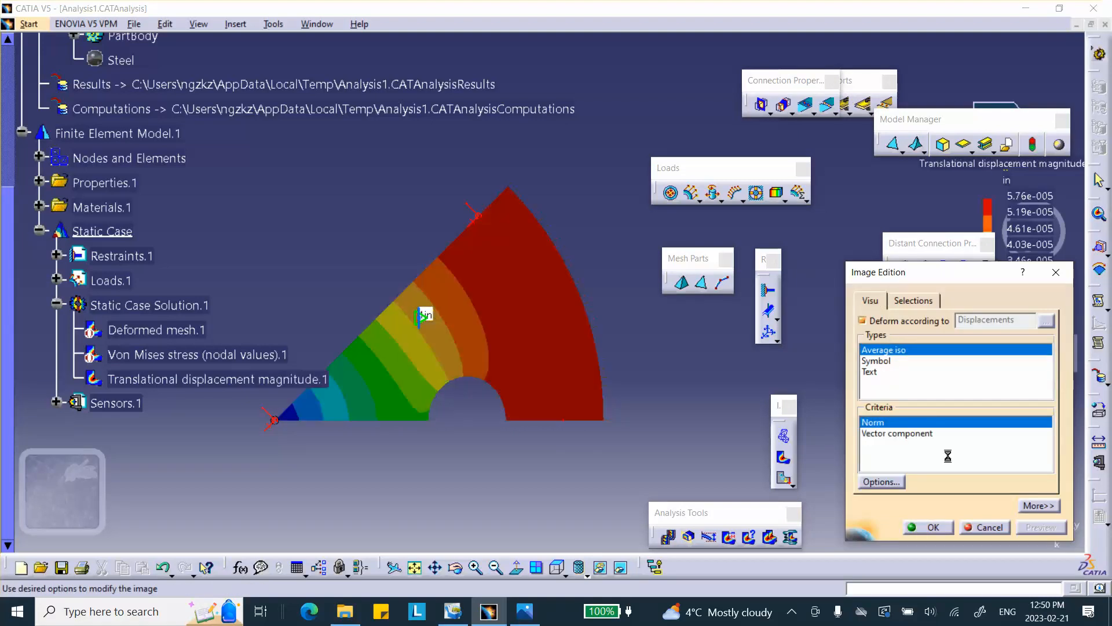
{"action": "left_click", "coordinate": [933, 527]}
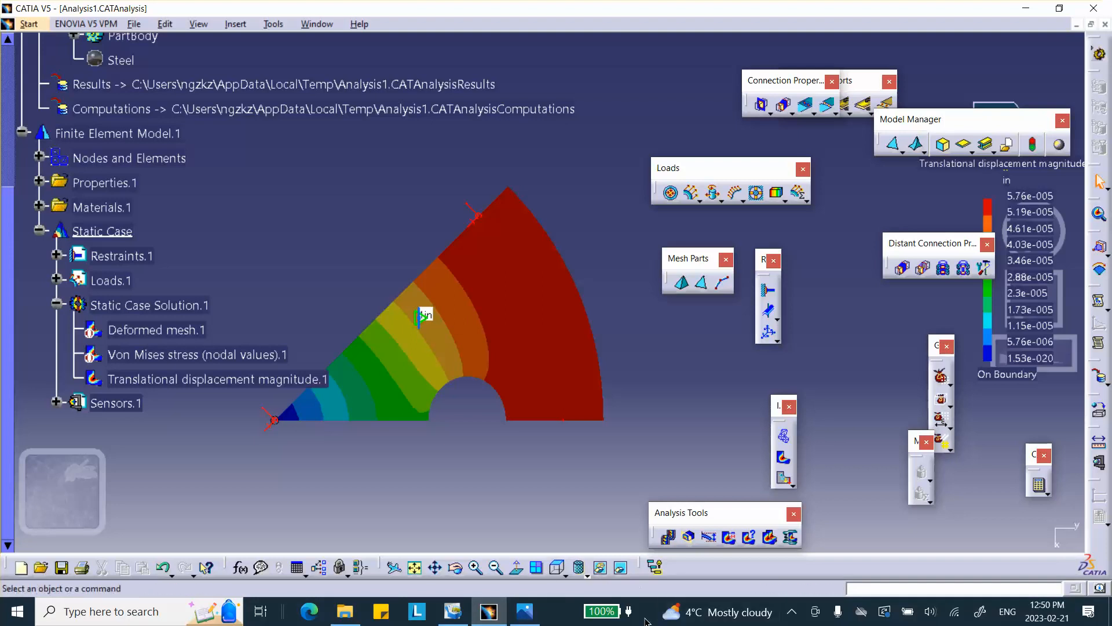
{"action": "left_click", "coordinate": [791, 611]}
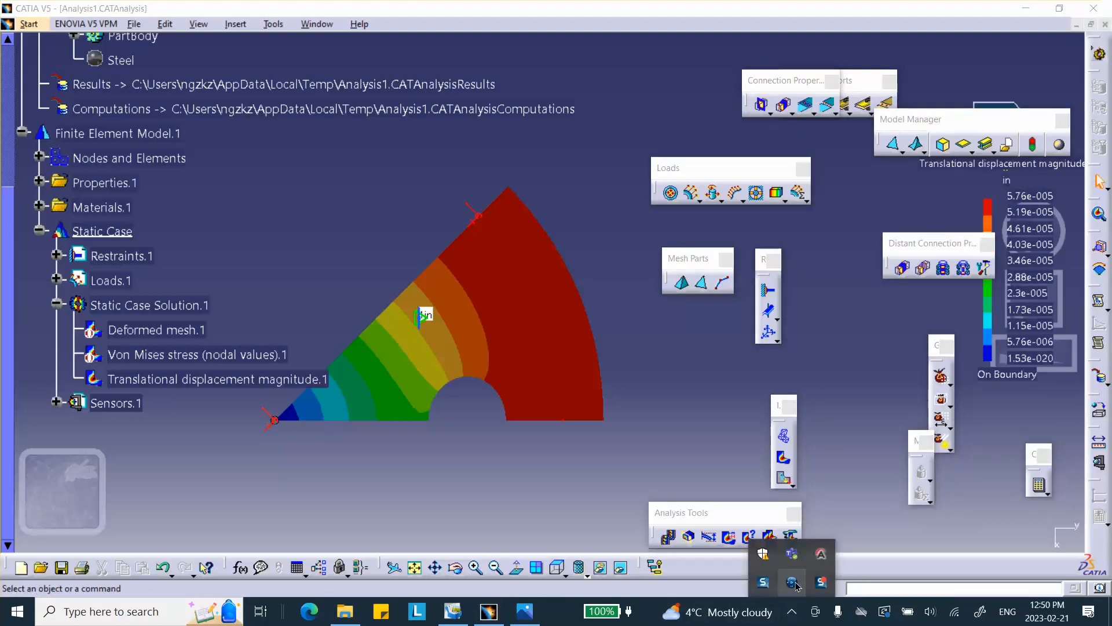